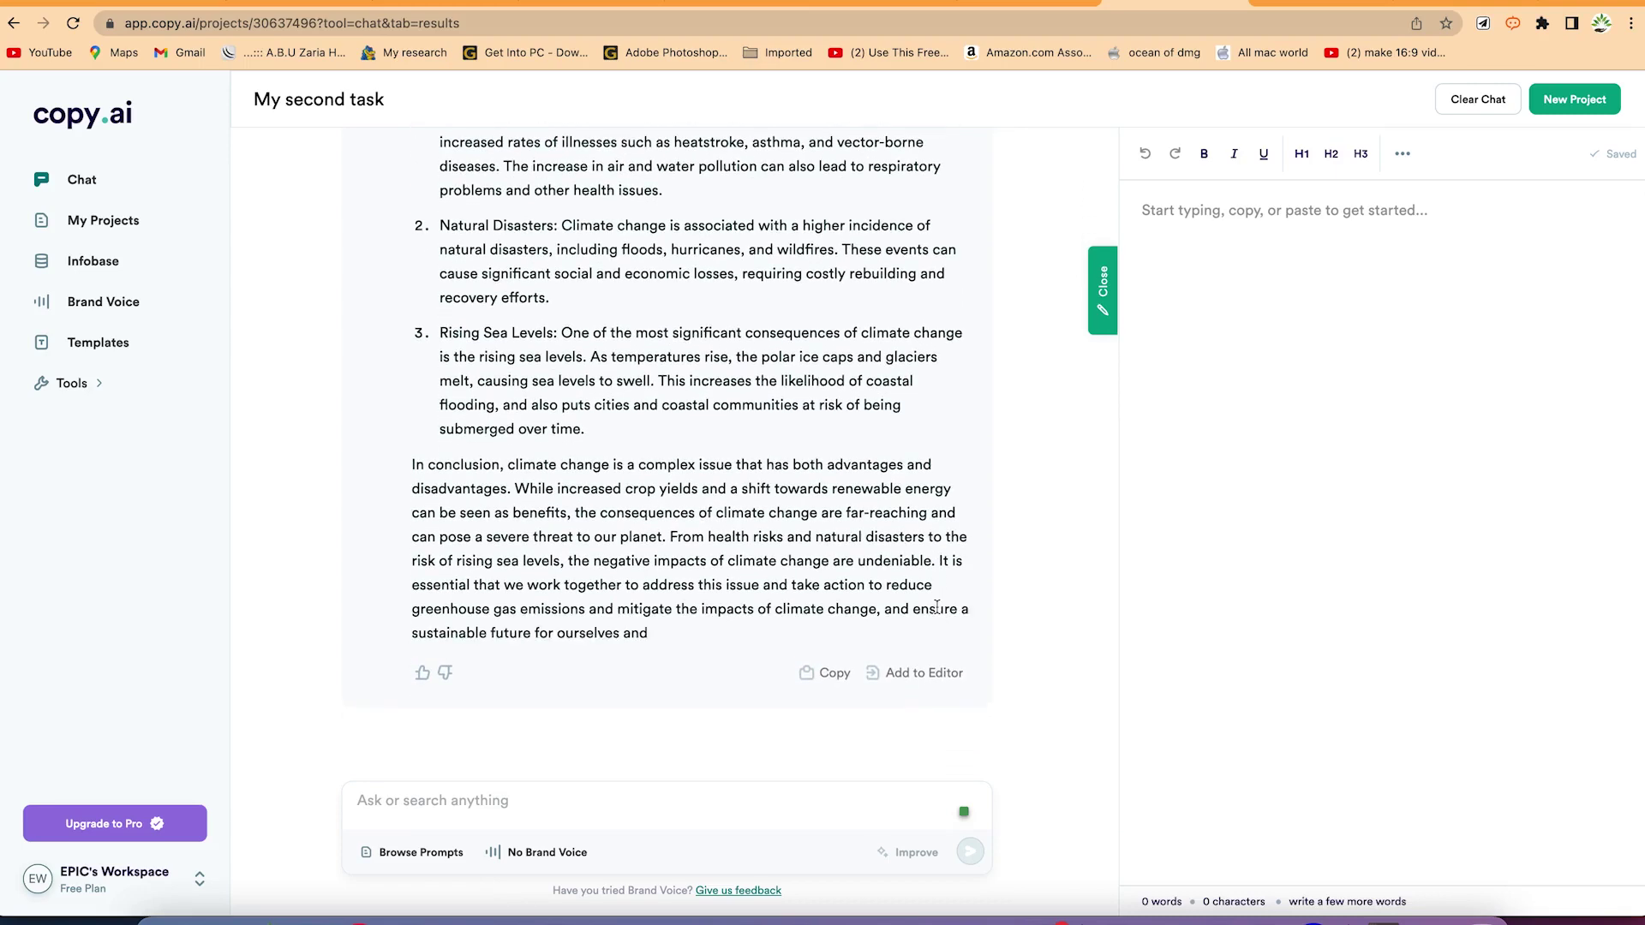
Ask the chat 'can you give me more content?' to expand the climate-change essay
type("can you give me m")
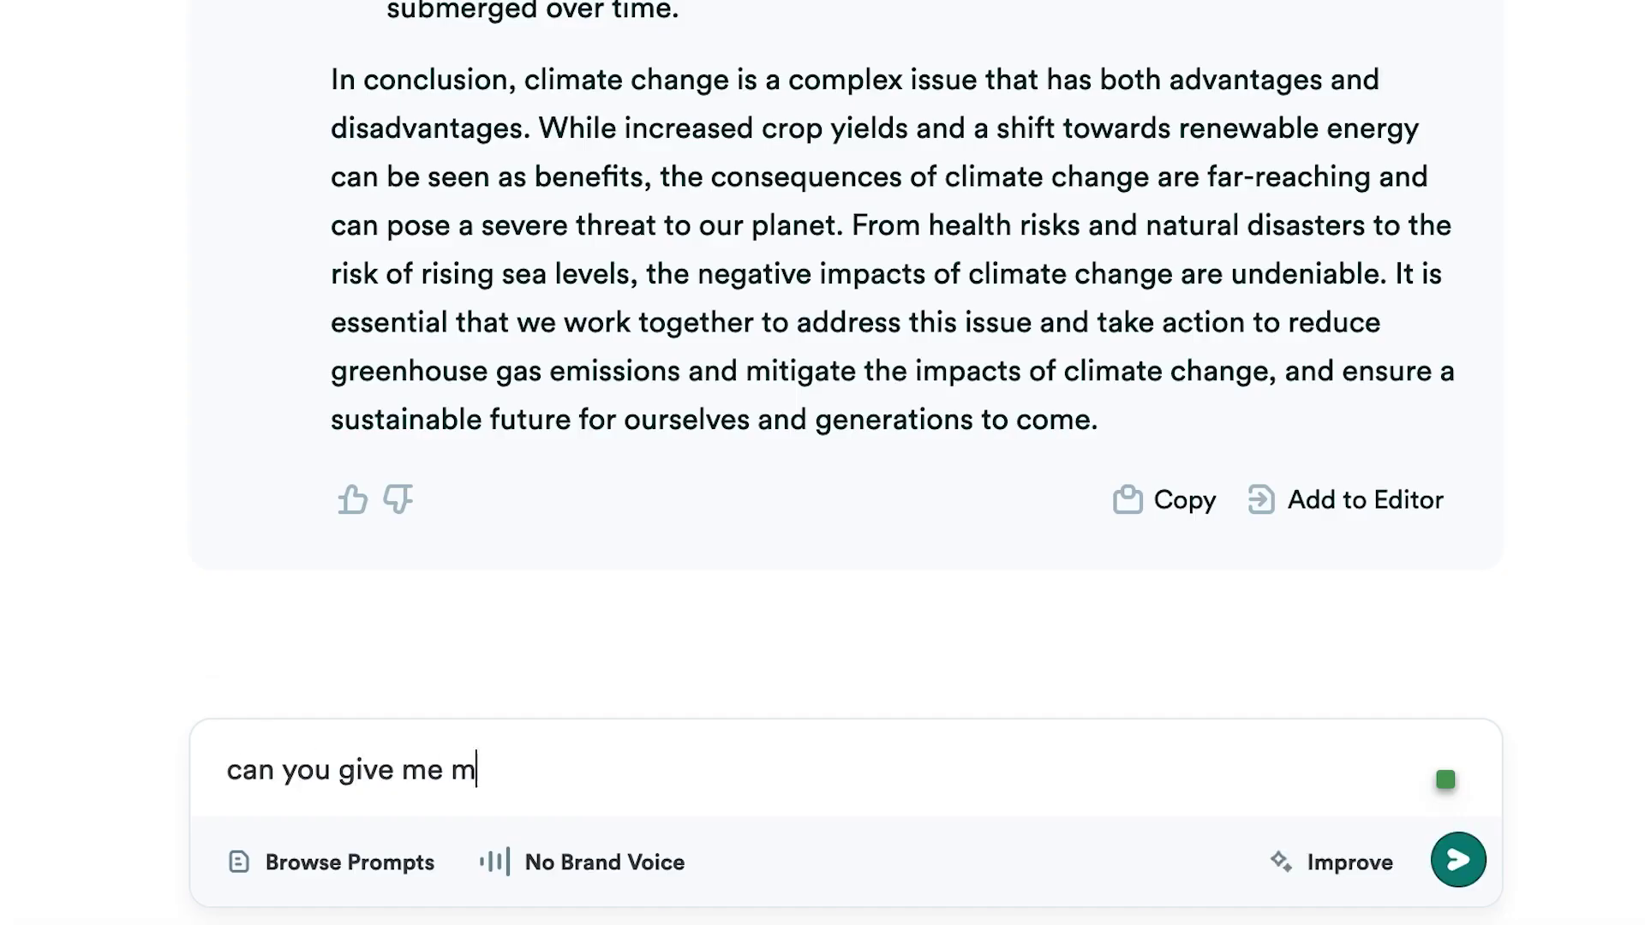
type("ore content?")
left_click(1460, 862)
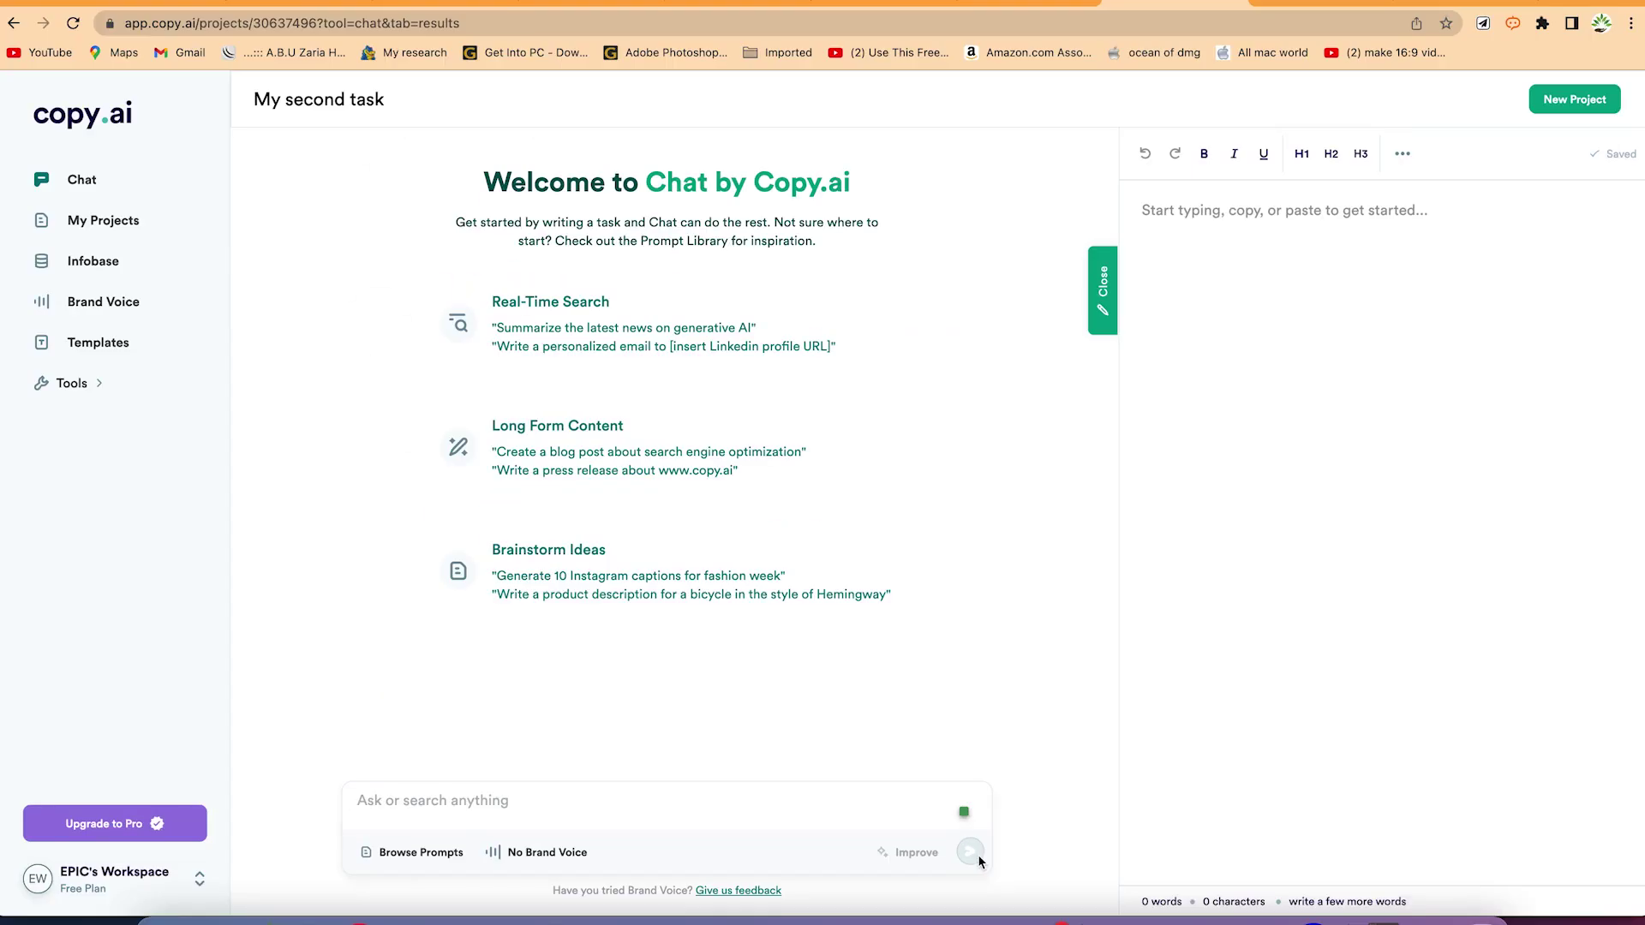
left_click(976, 853)
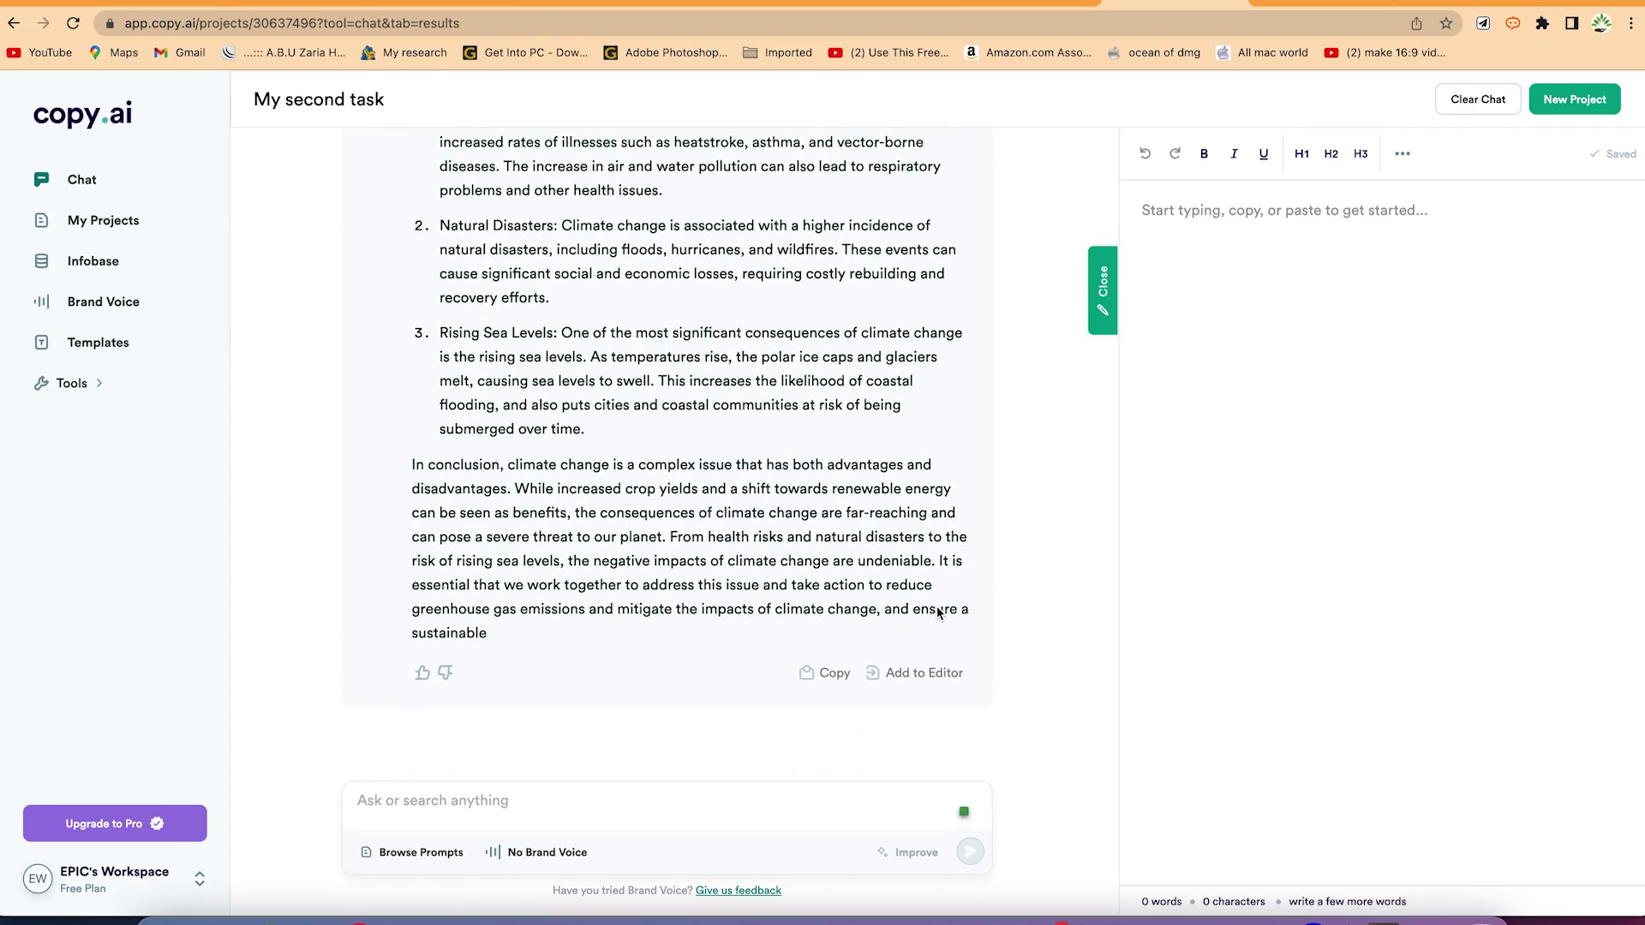
type("can you ")
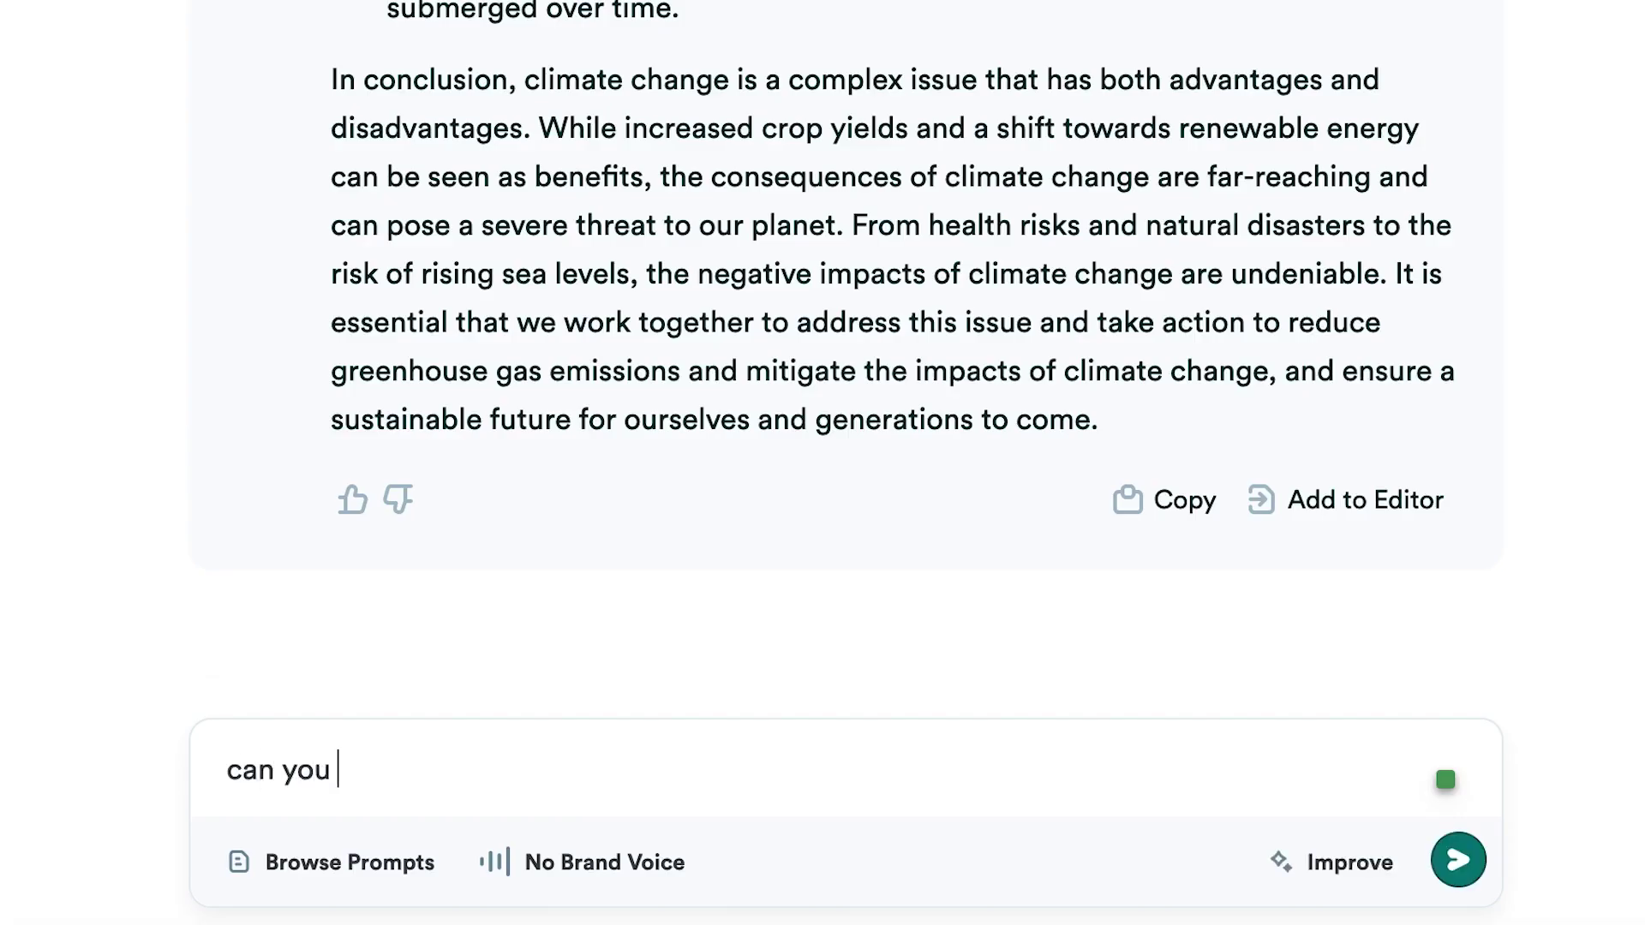
type("give me more content?")
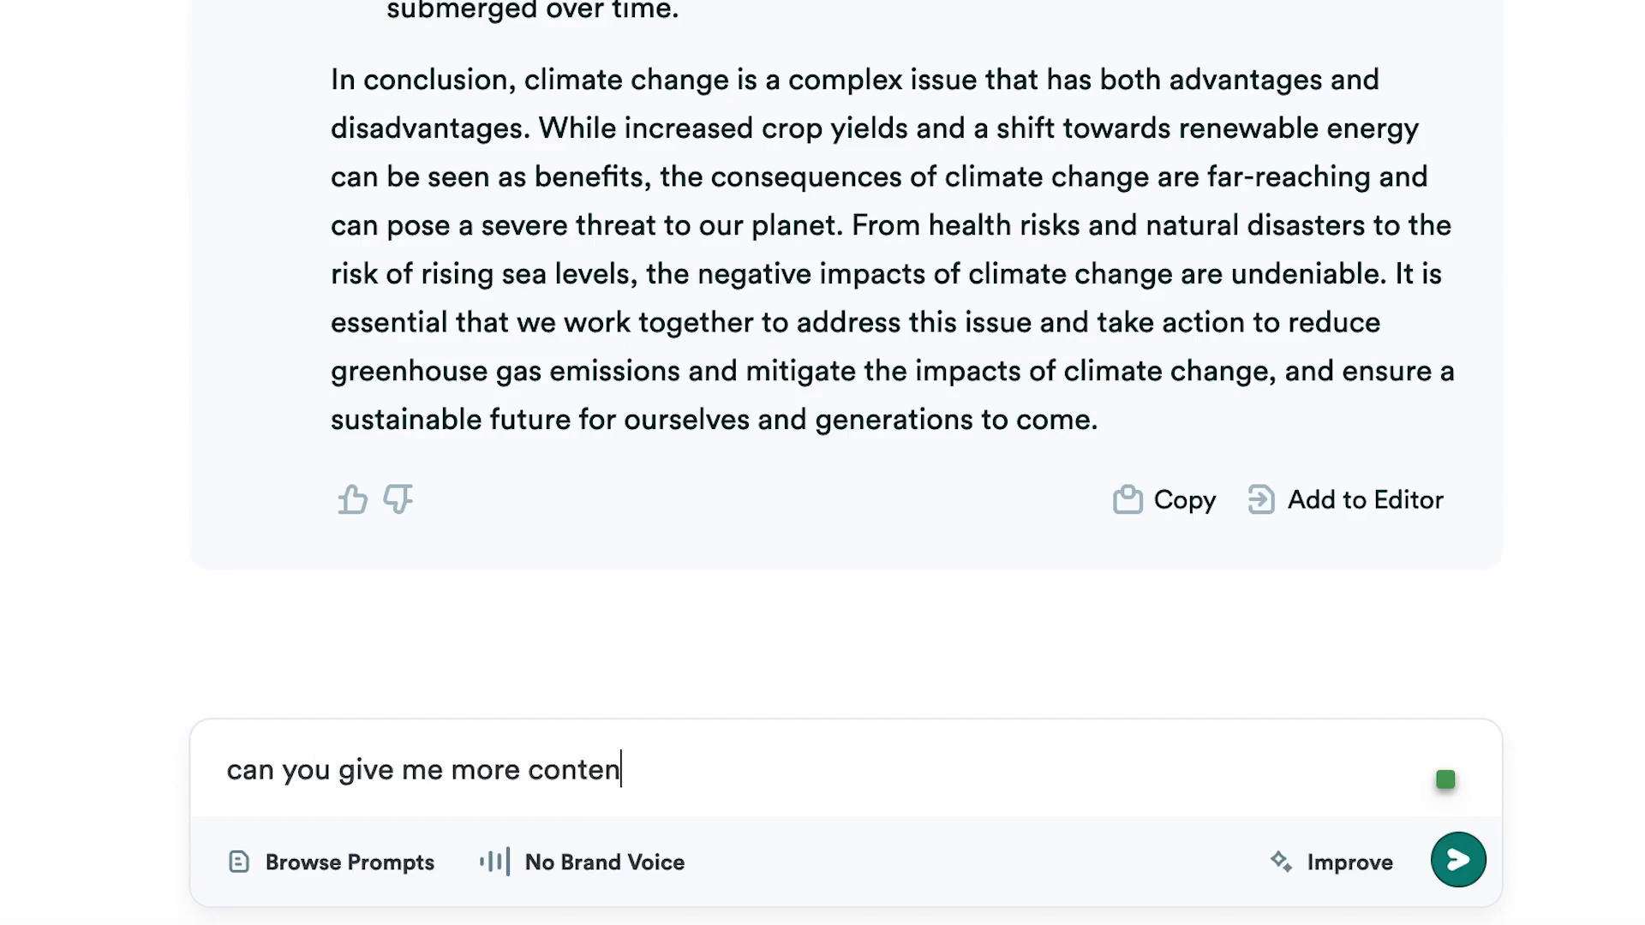
left_click(1460, 863)
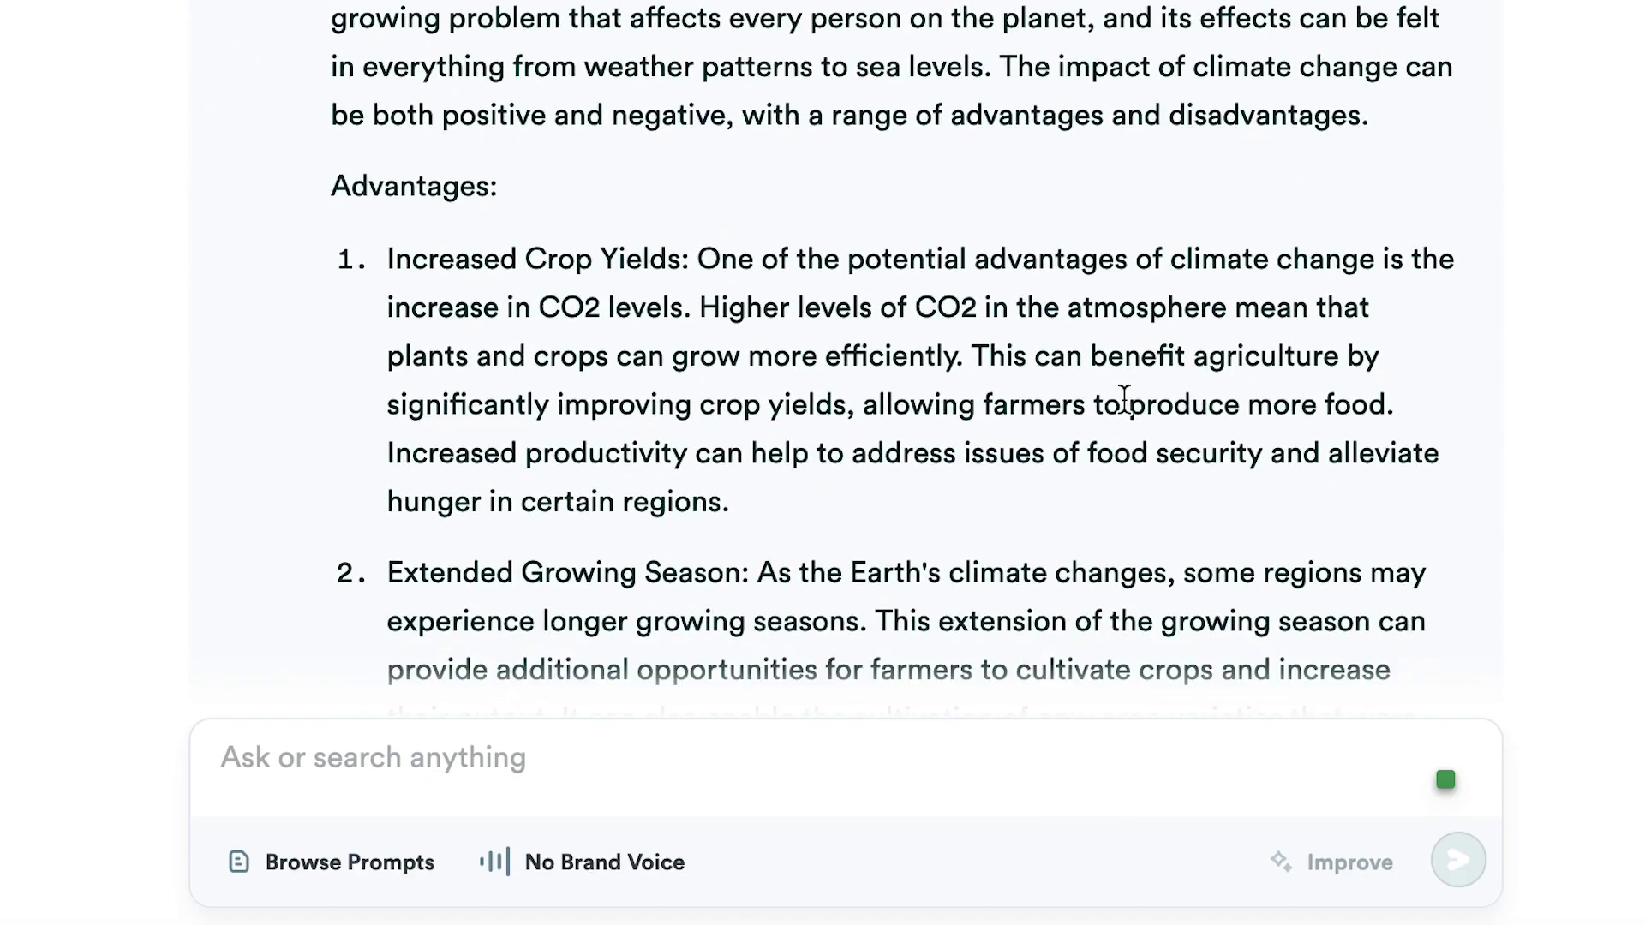
scroll(1124, 399, "down", 15)
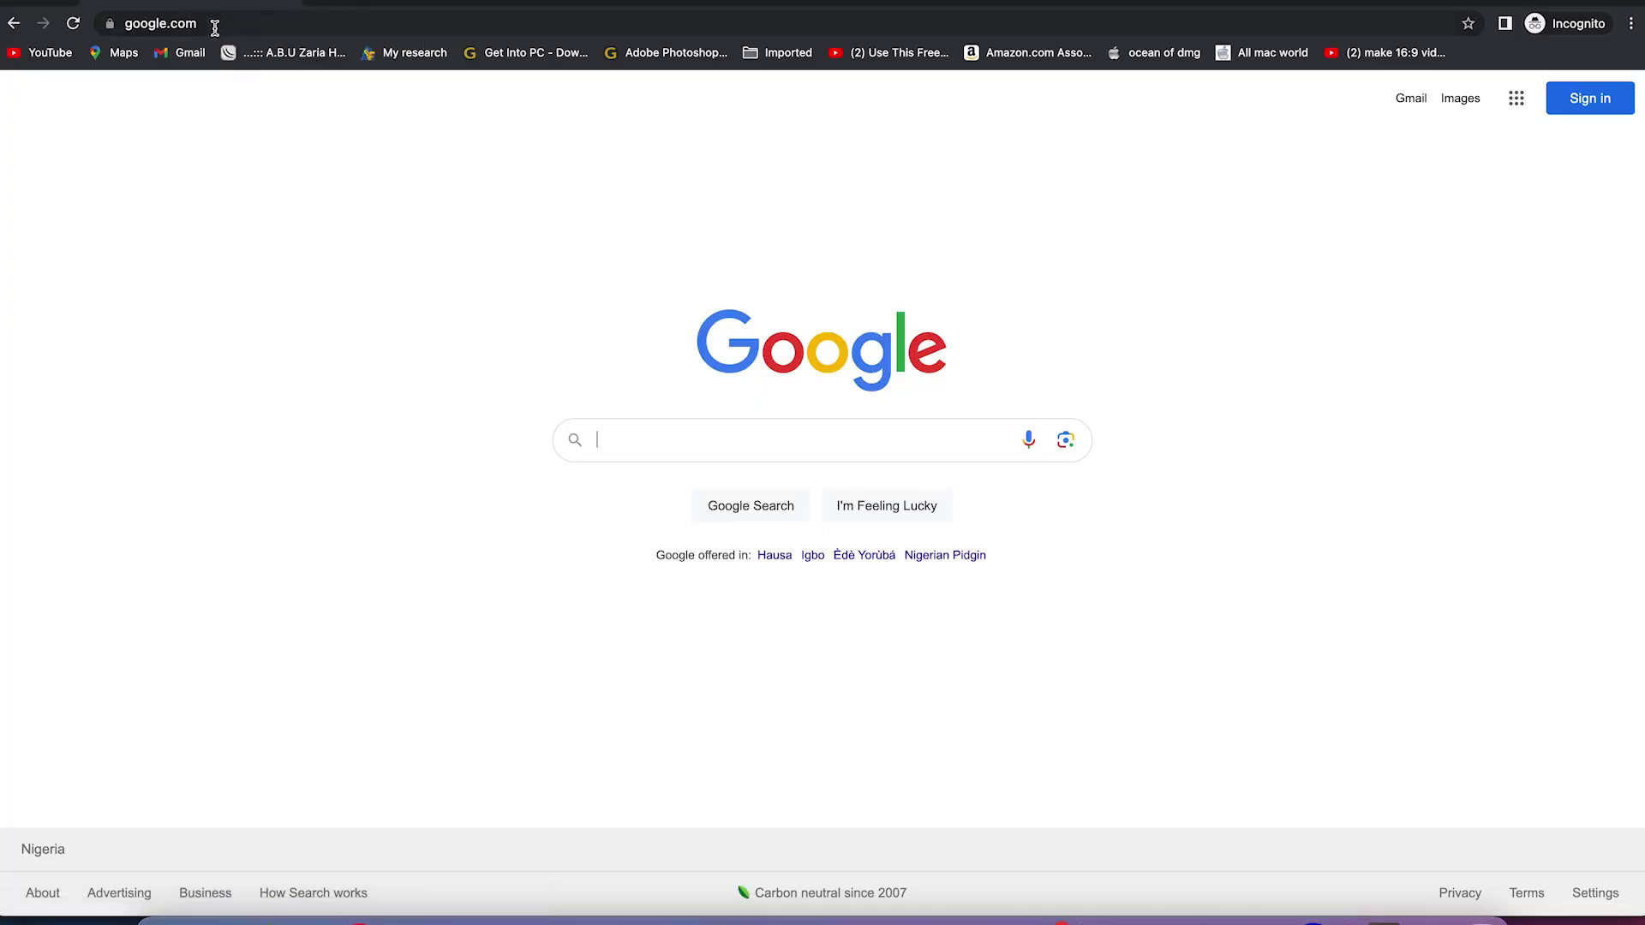
Search Google for 'copy ai' and open the 'Copy.ai - Create Content In Seconds' result
left_click(797, 438)
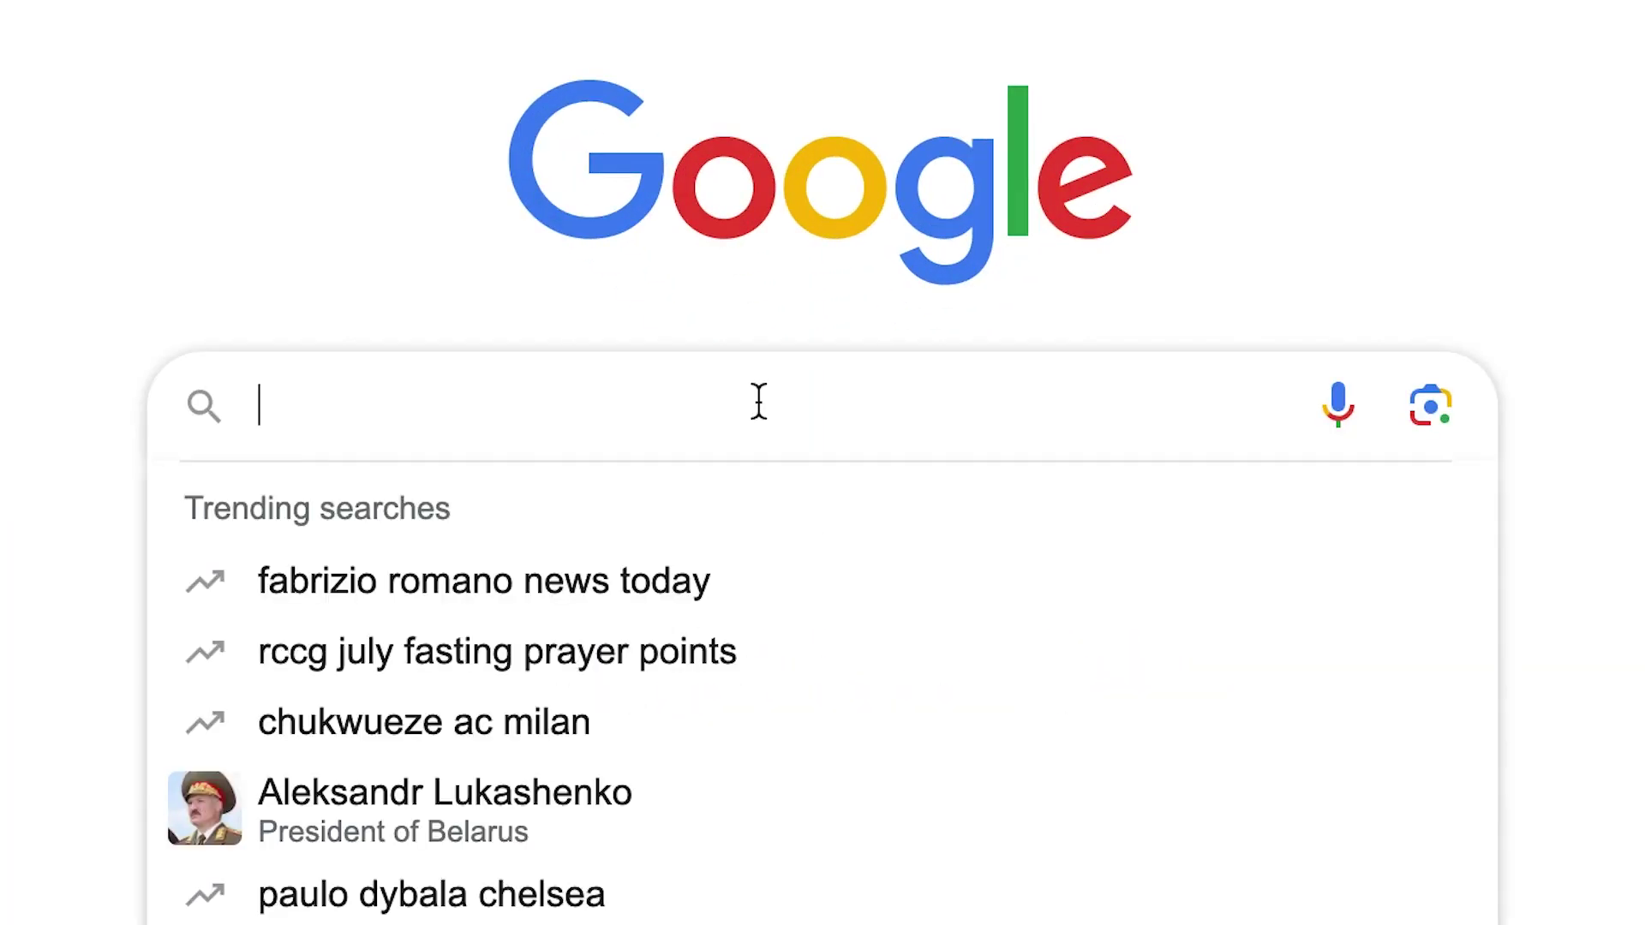
type("copy")
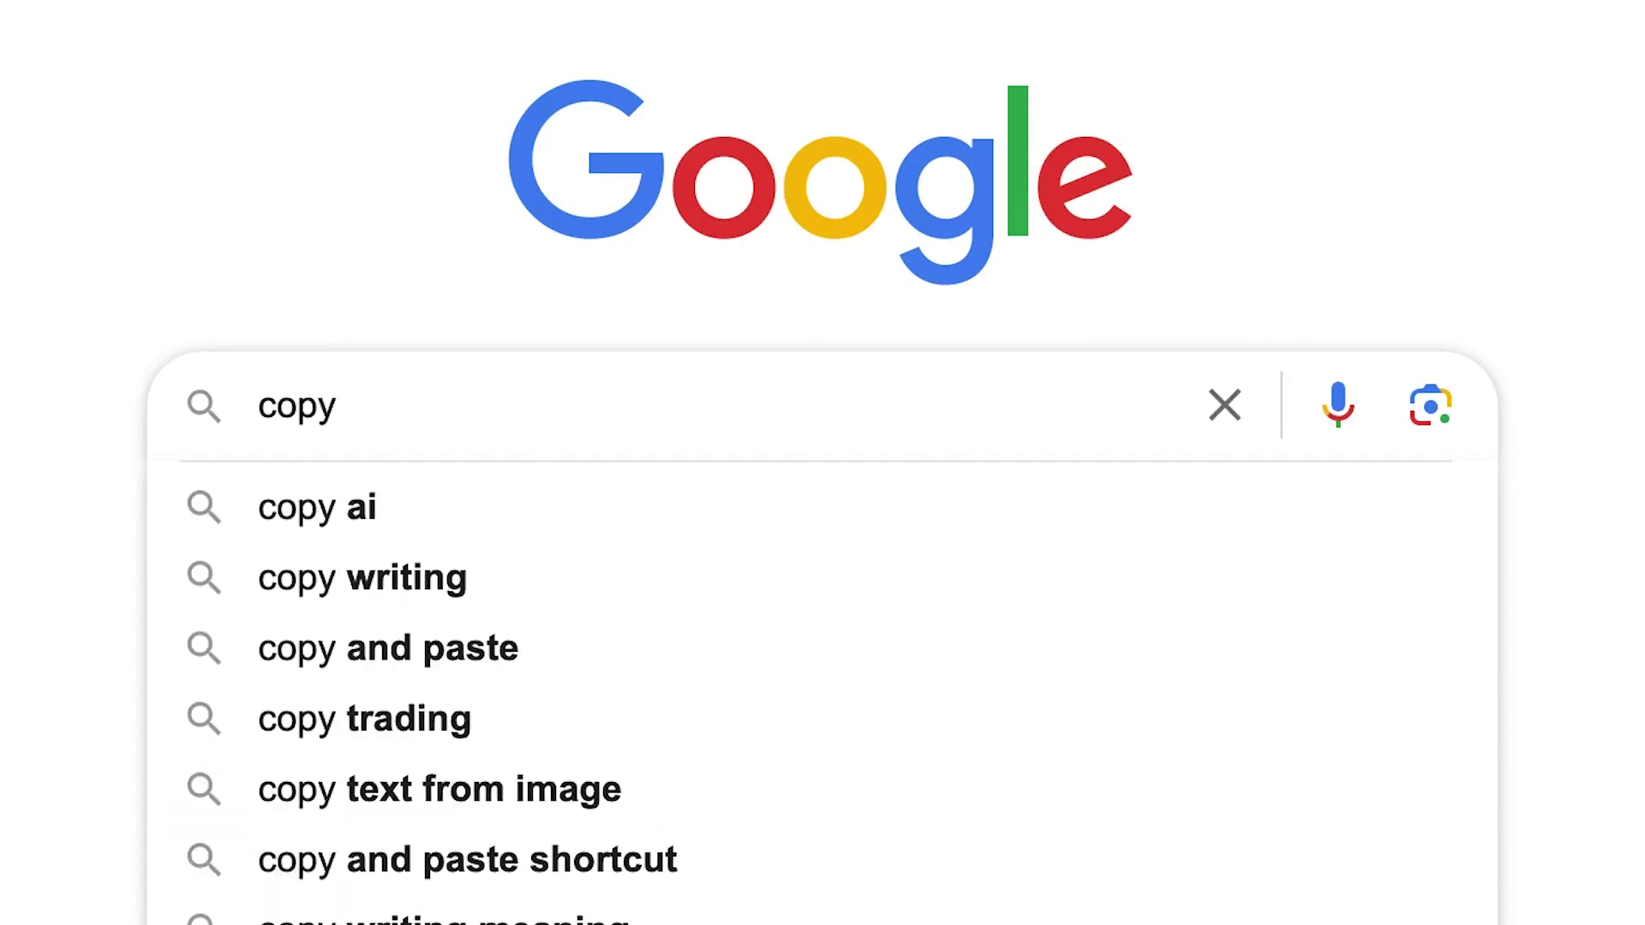
type(" ai")
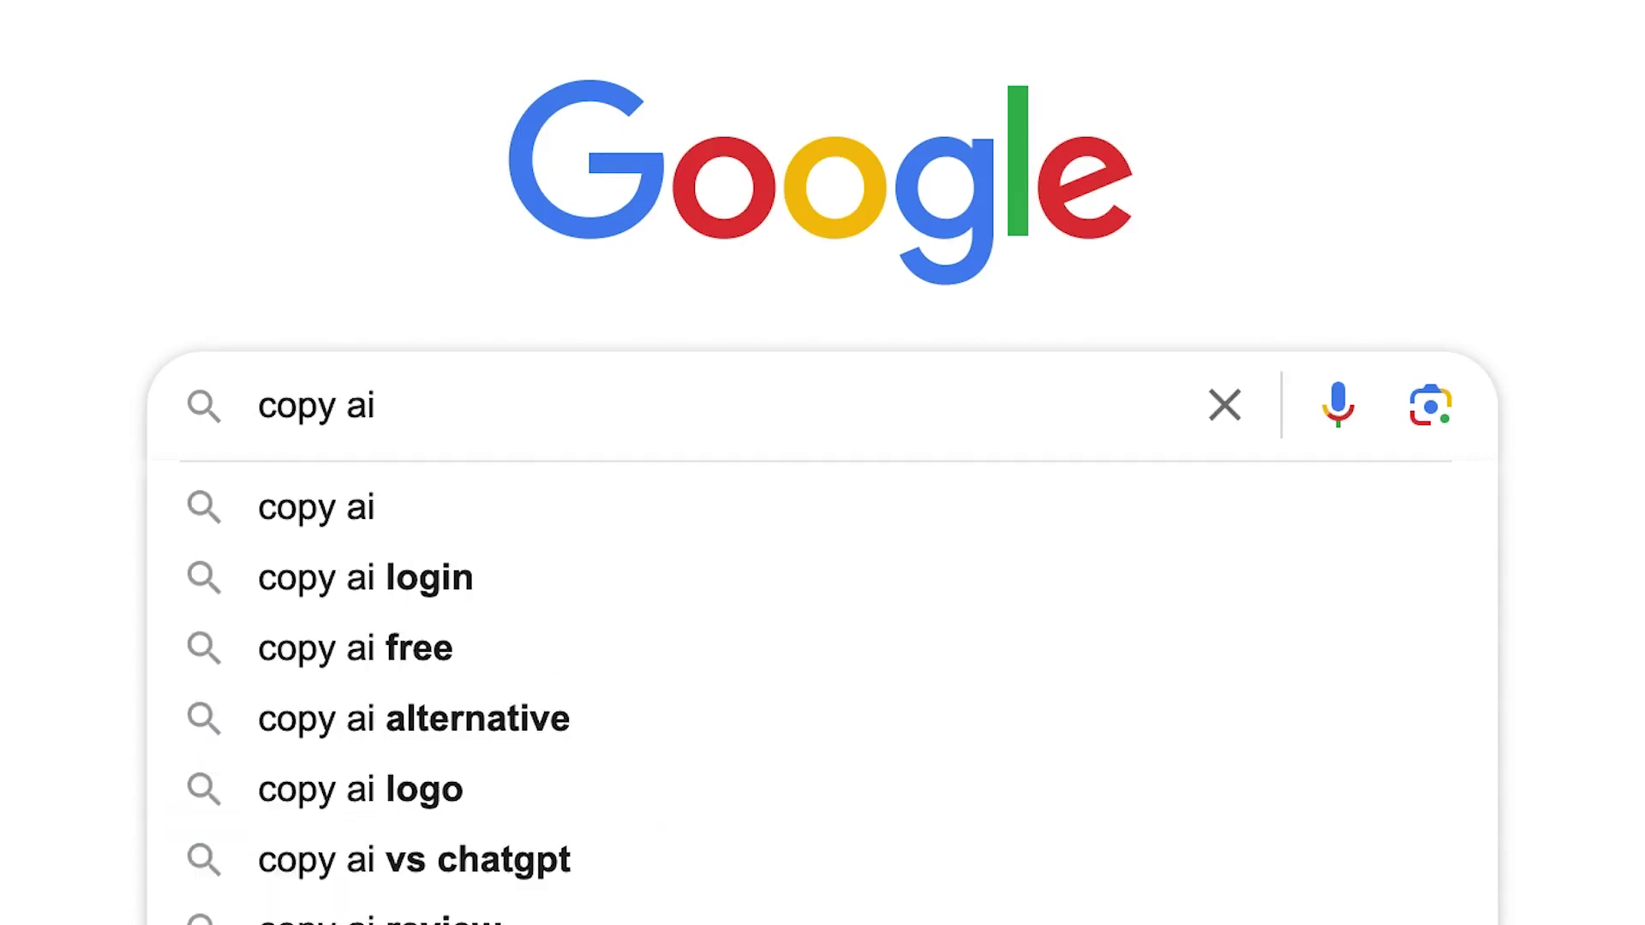
key("Return")
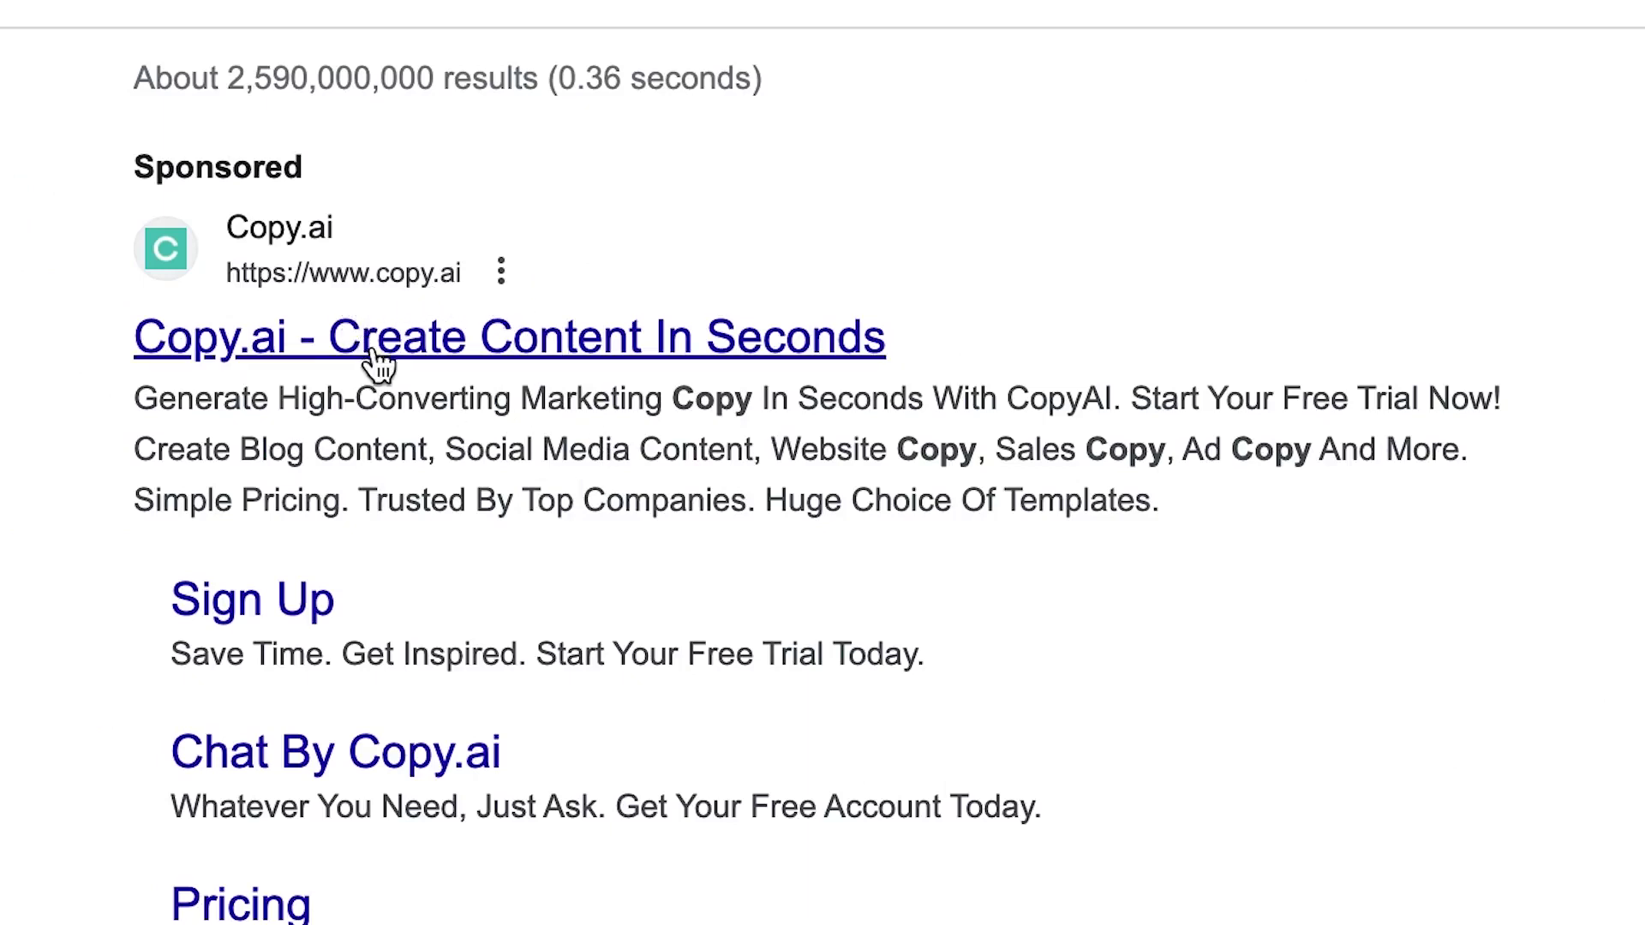
left_click(683, 343)
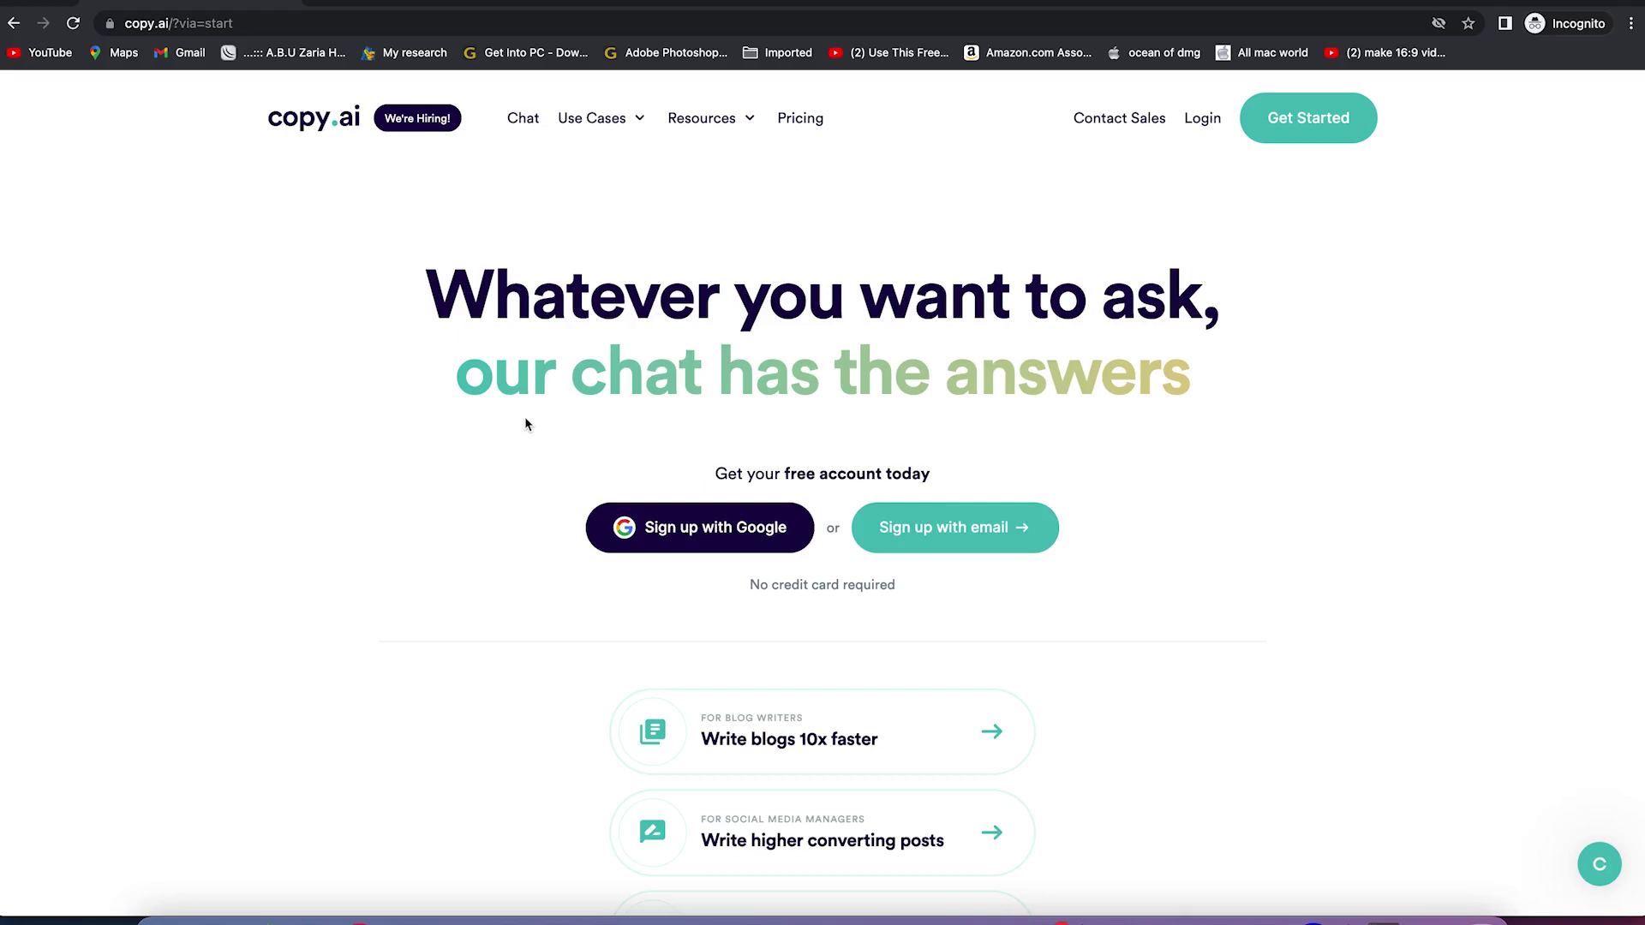
Sign up for Copy.ai with a Google account, landing in the new 2023-07-06 Untitled project
scroll(615, 549, "down", 3)
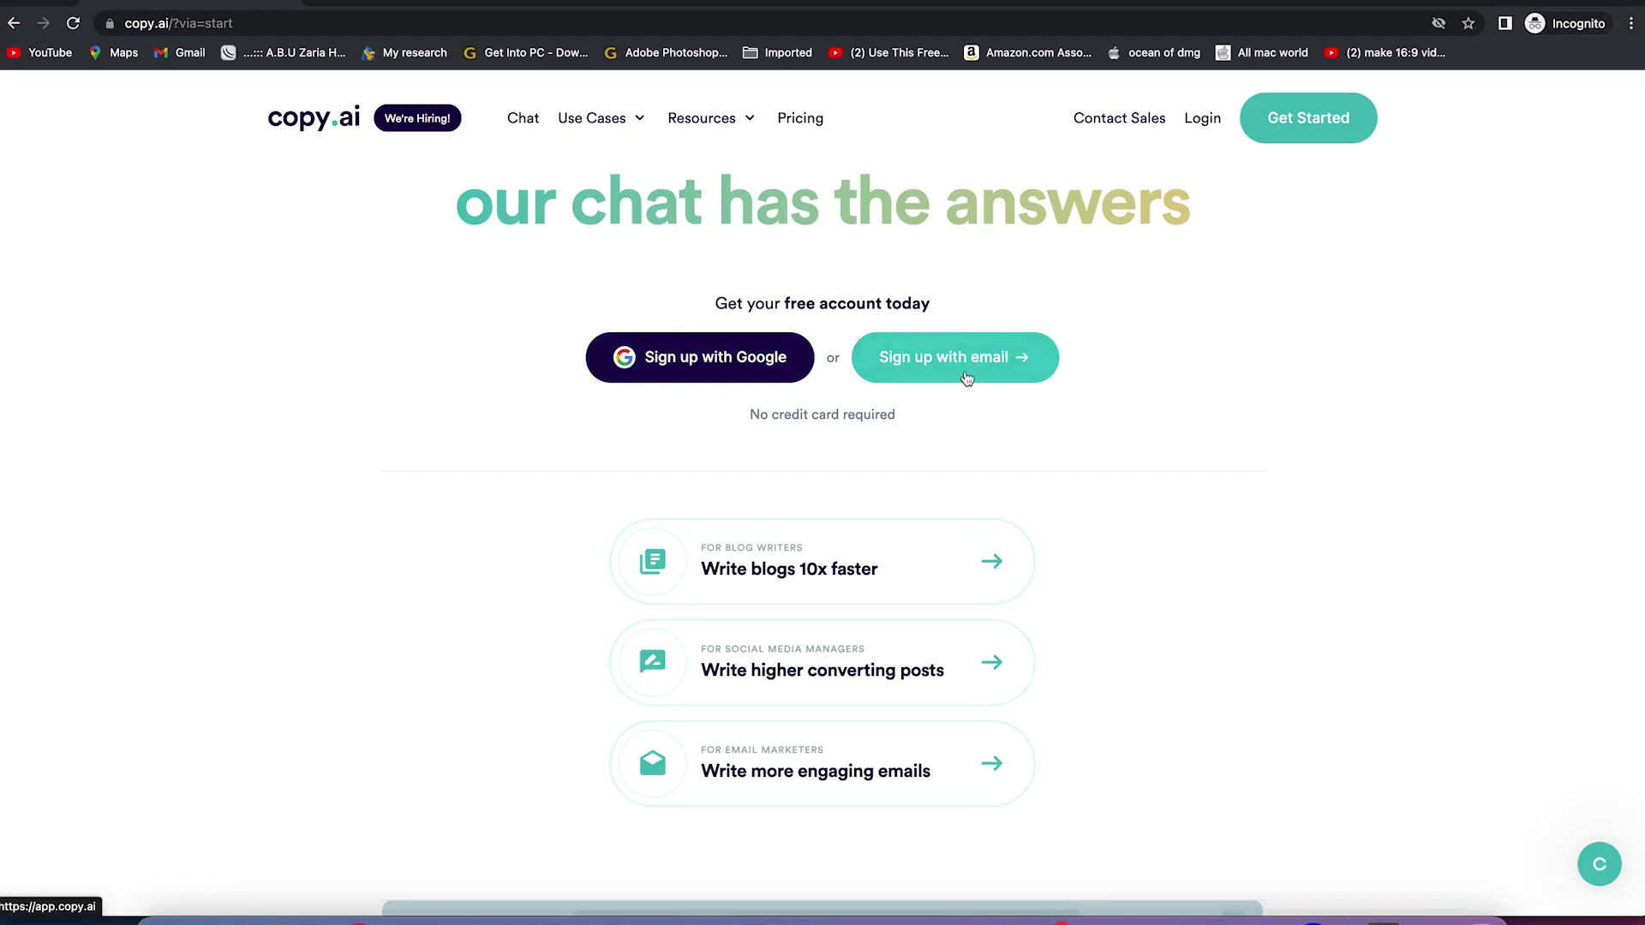
left_click(696, 358)
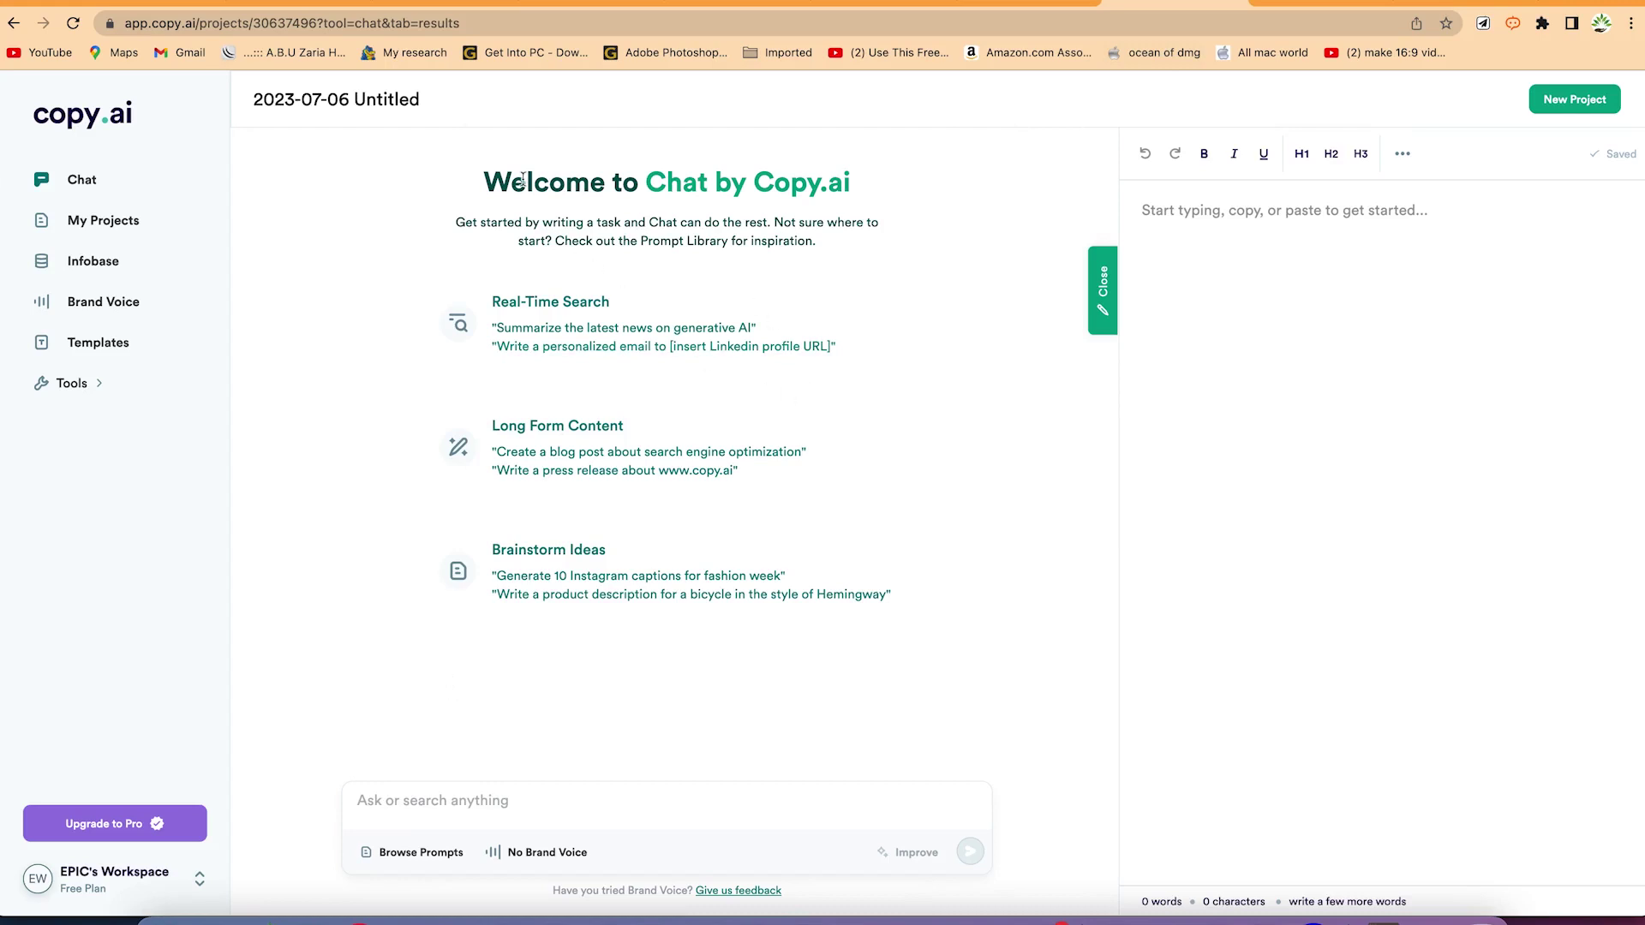
Rename the project from 2023-07-06 Untitled to 'My second task'
double_click(390, 97)
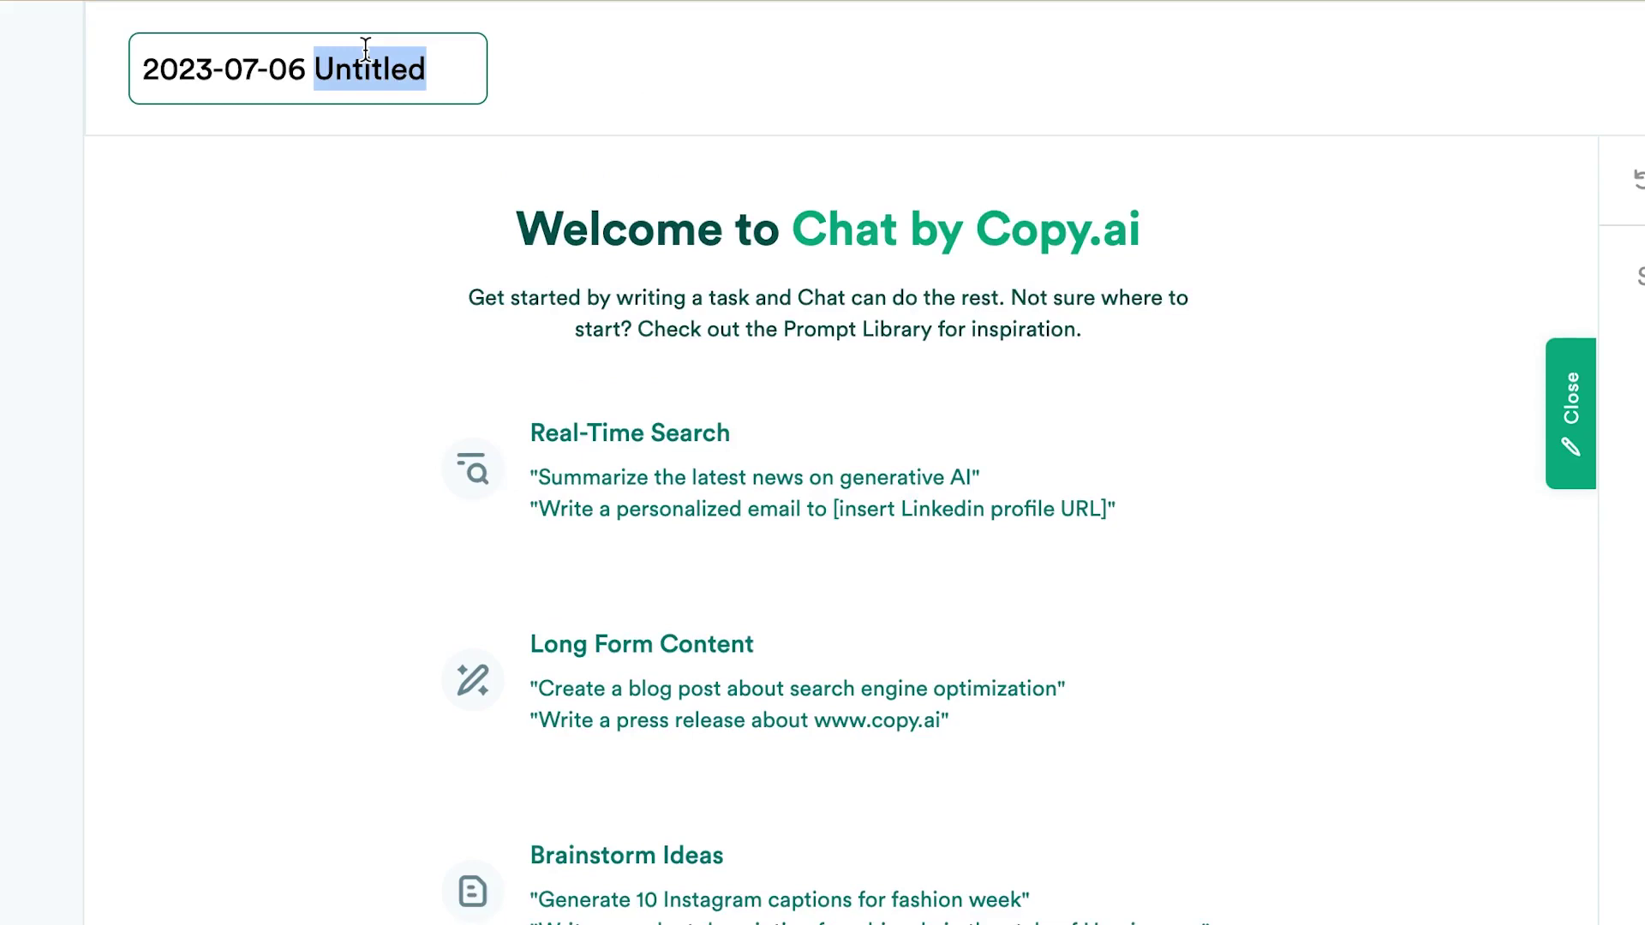
key("ctrl+a")
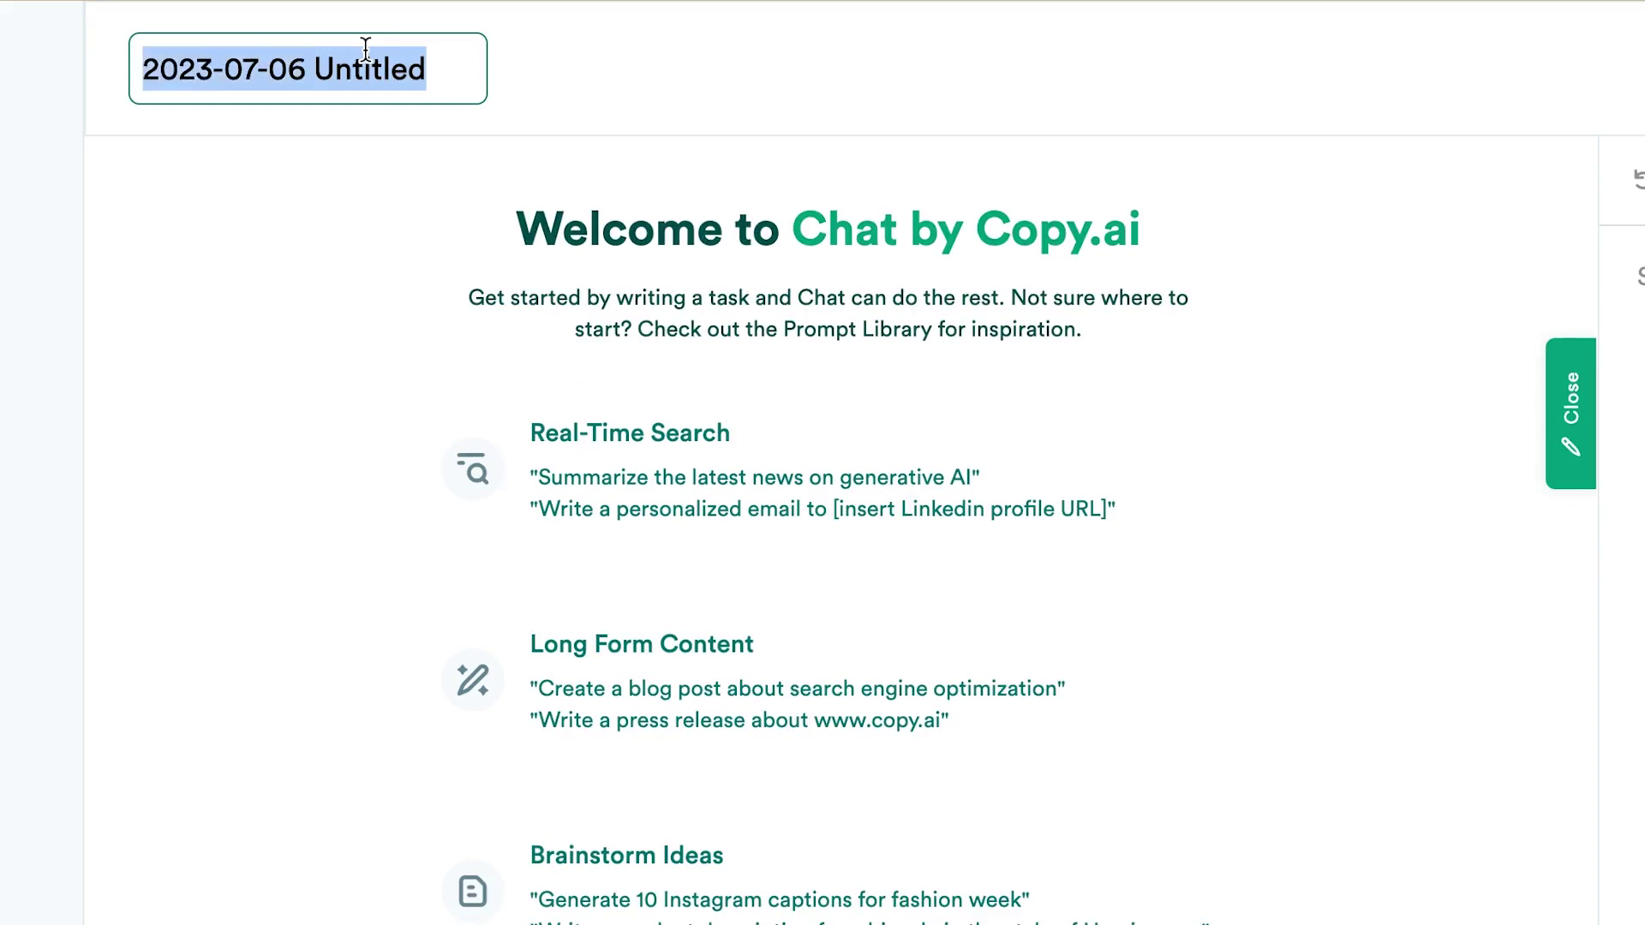
type("My seco")
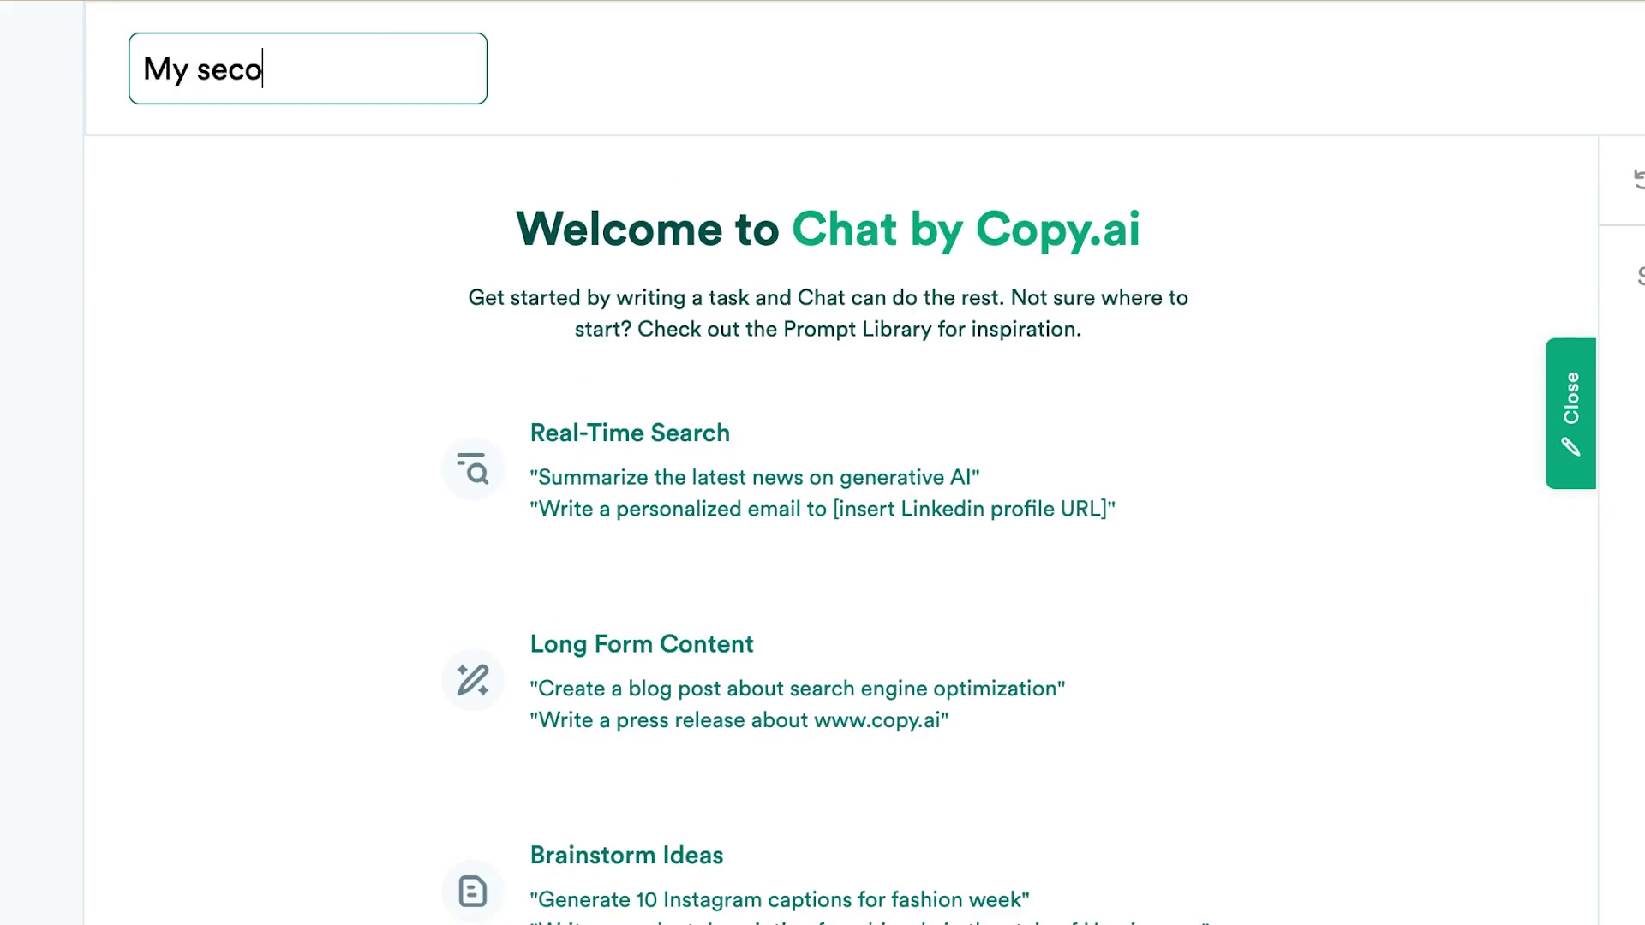
type("nd task")
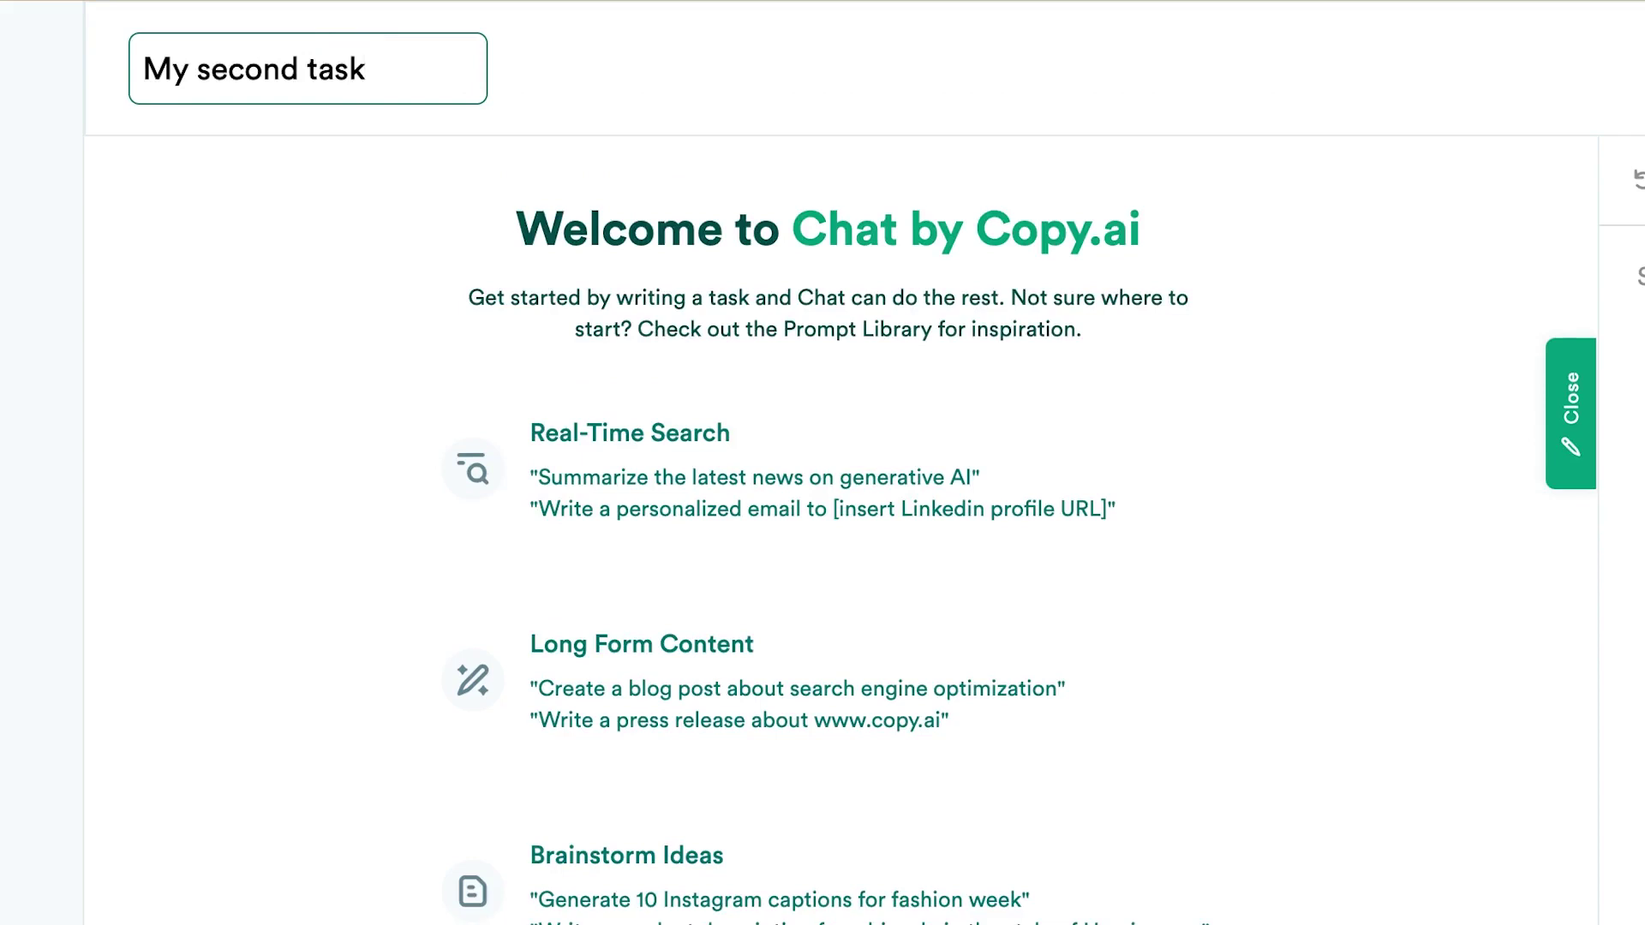
key("Return")
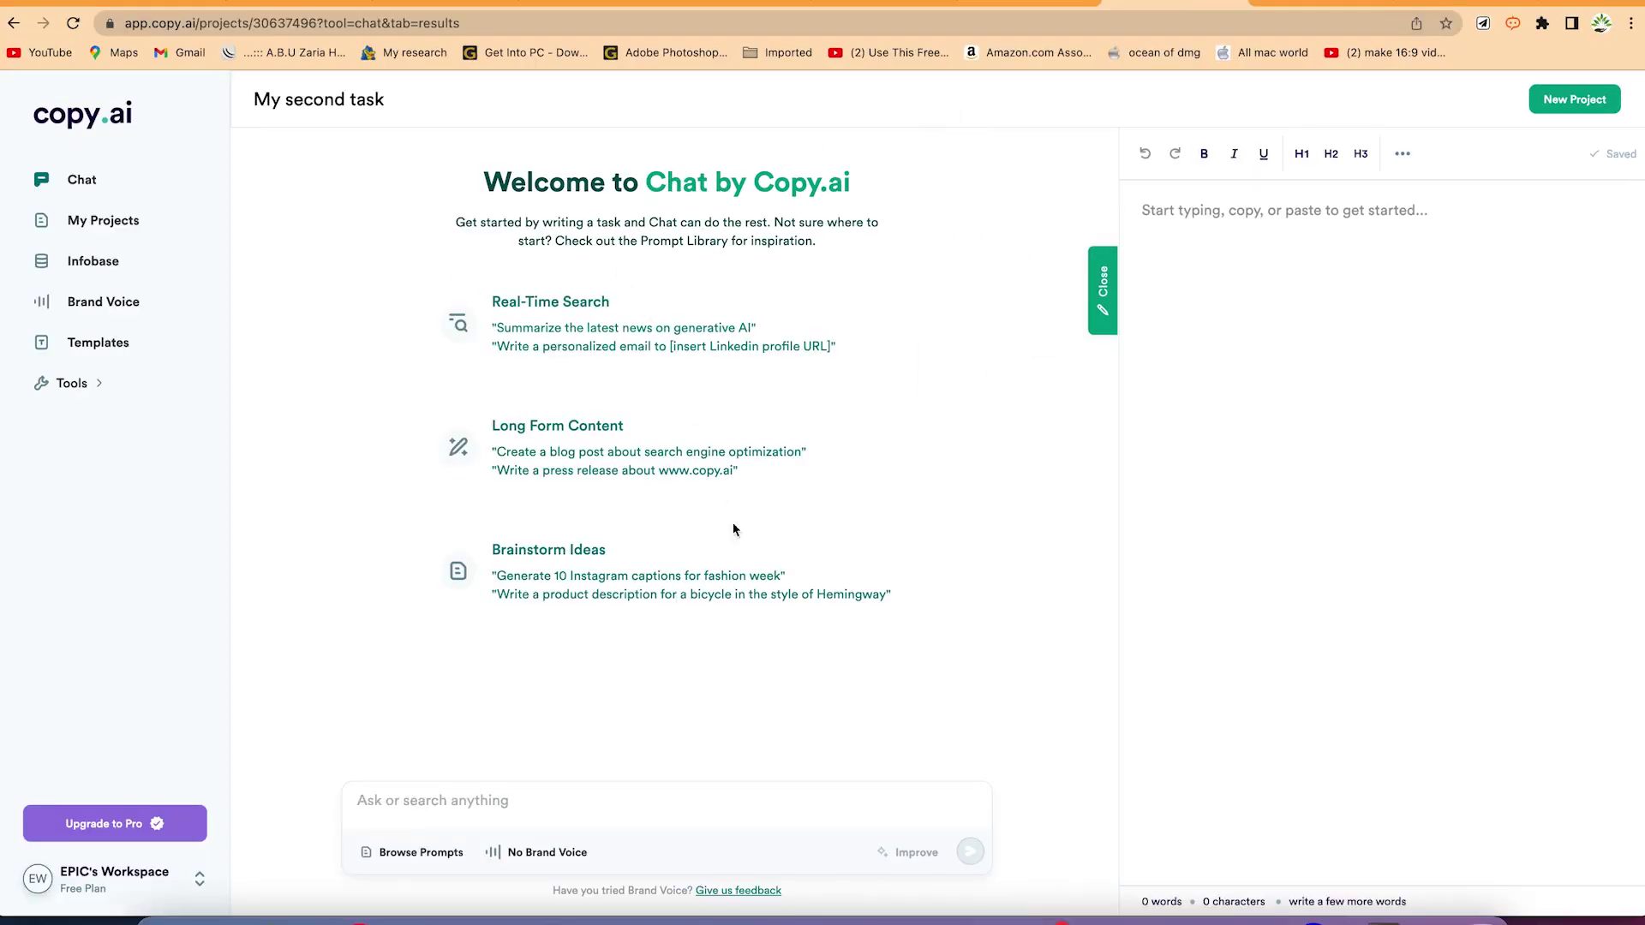
left_click(439, 800)
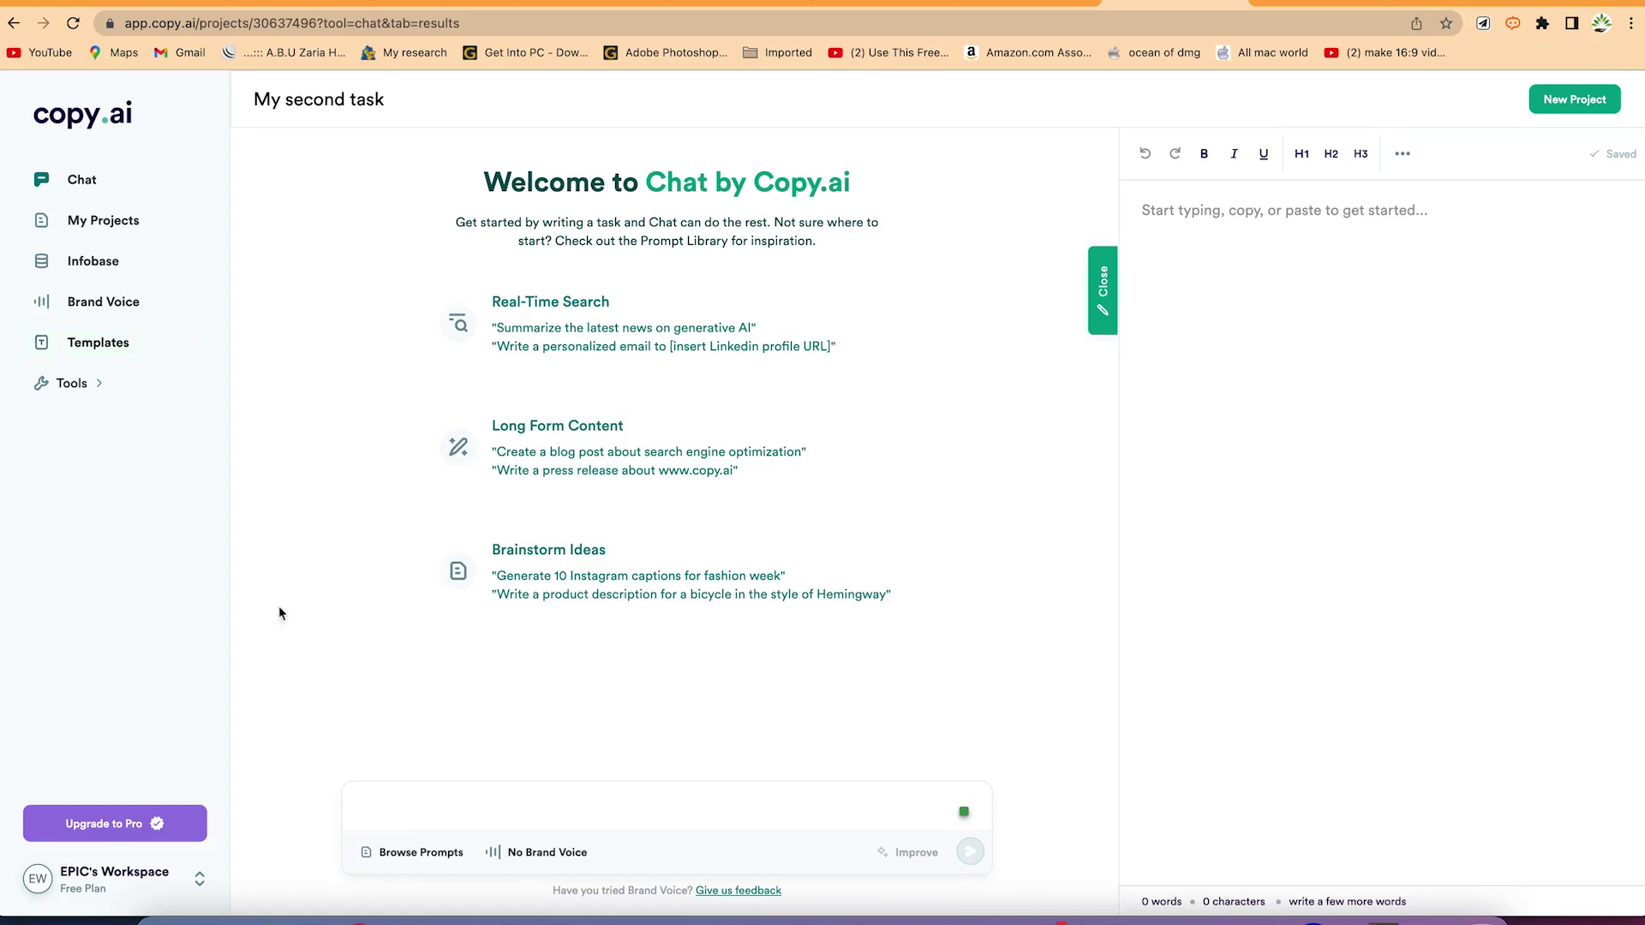
left_click(509, 807)
Paste and send the prompt for a 500-word essay on climate change's advantages and disadvantages
type("Can you write a 500 words essay about climate change, cover some of the advantages and disadvantages?")
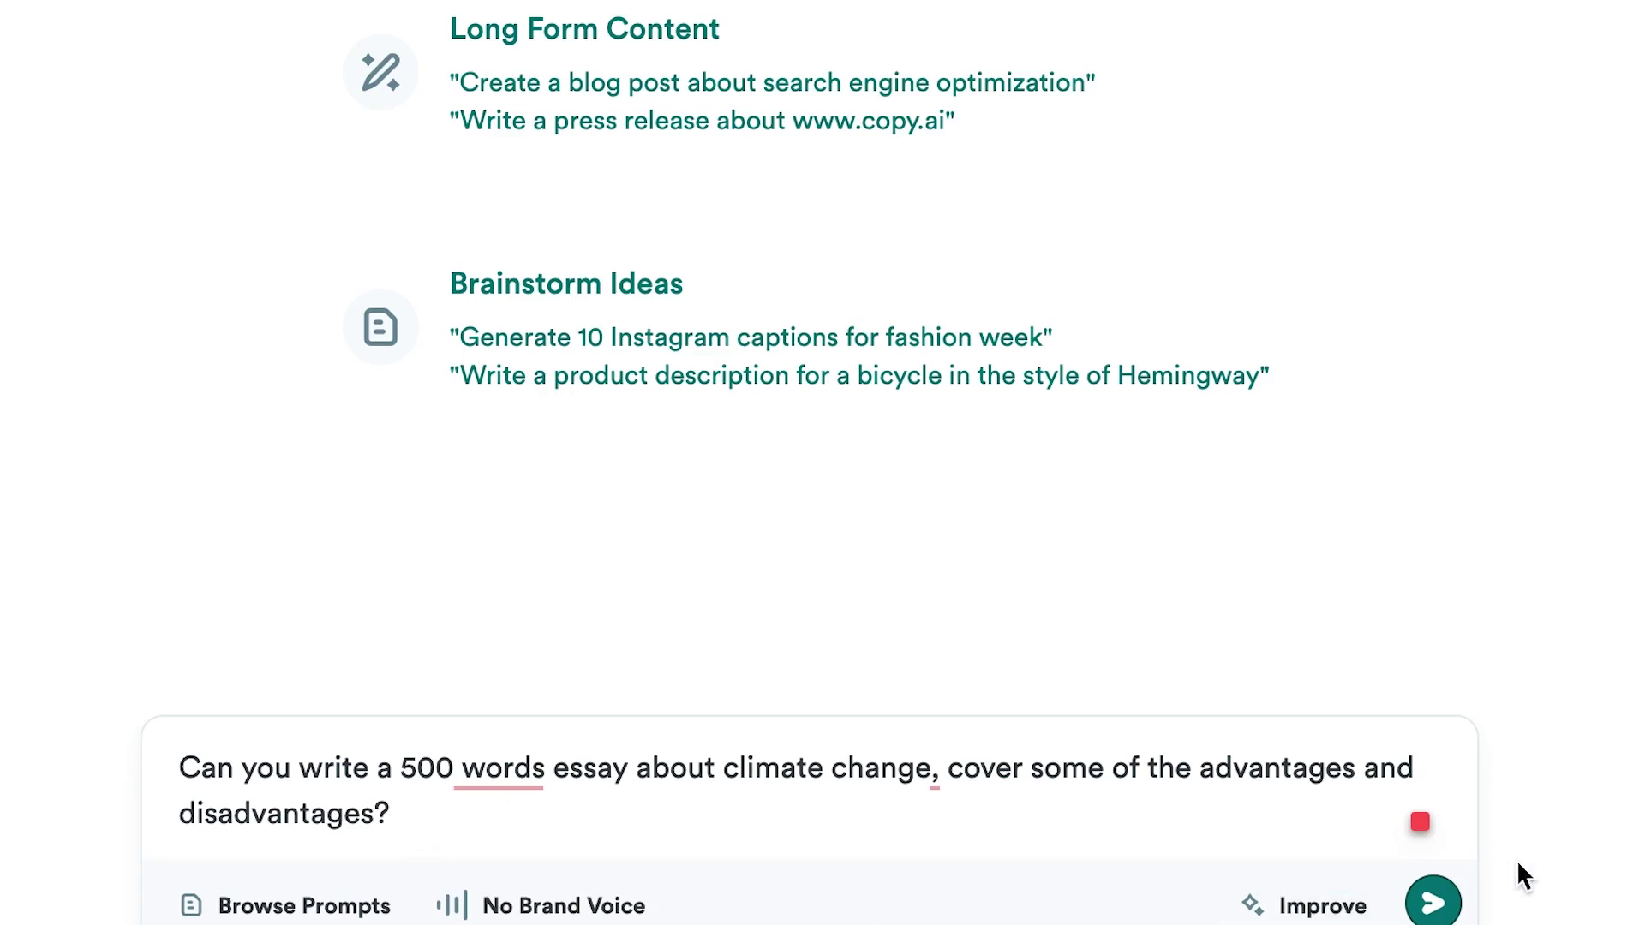
left_click(1433, 903)
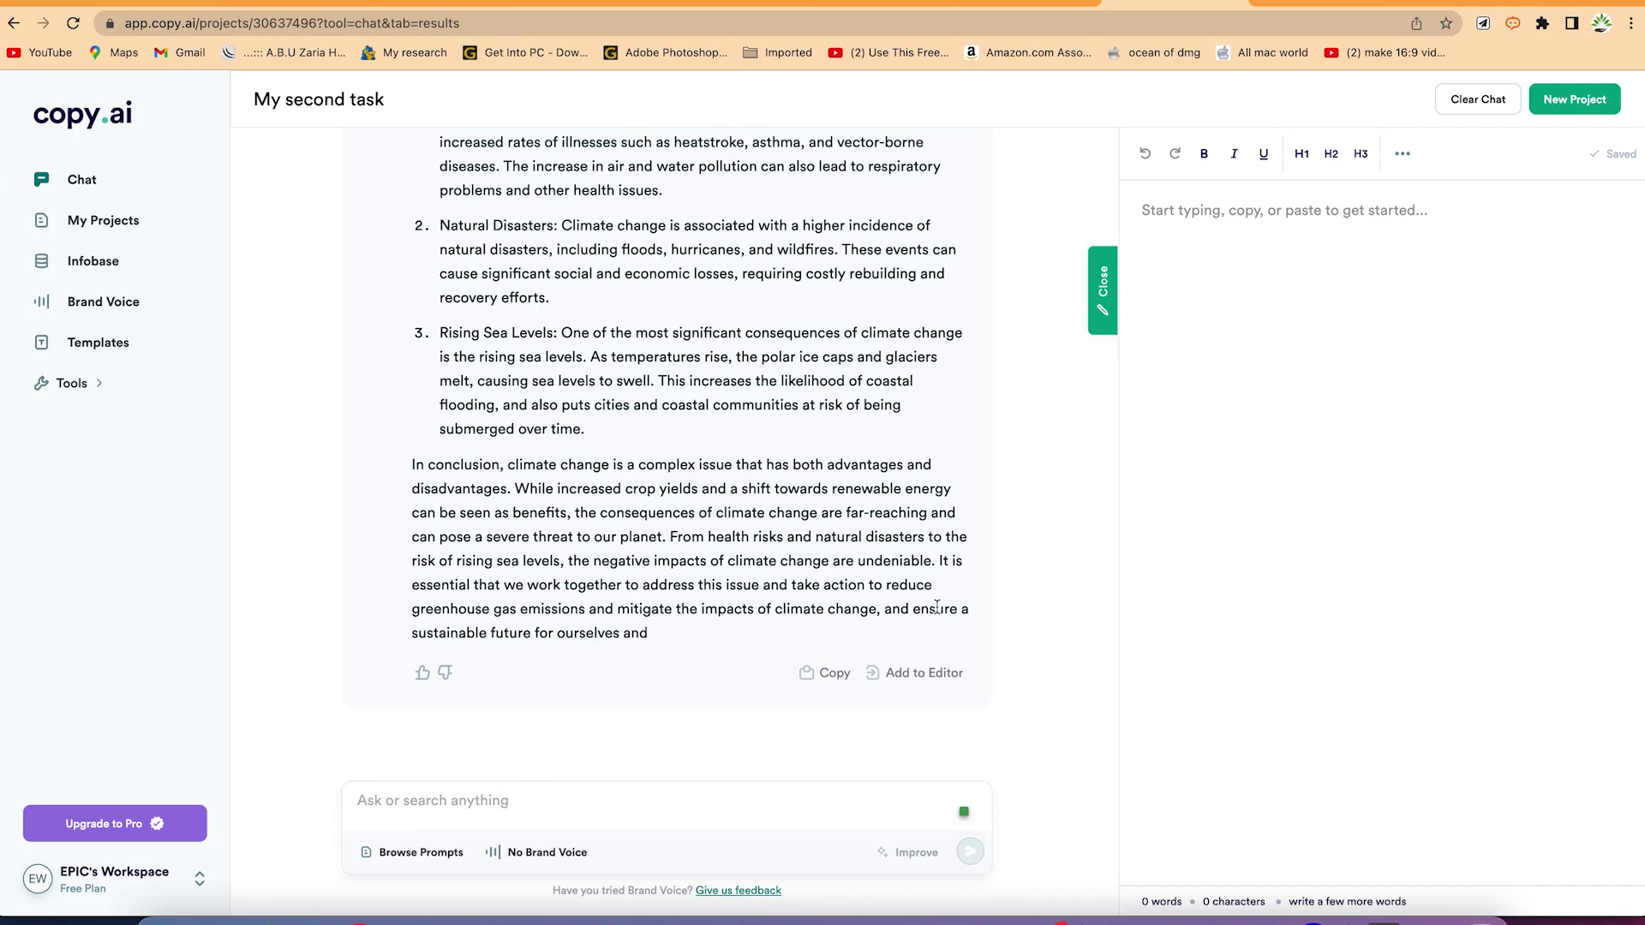
Read through the finished essay reply and collapse the editor panel to widen the chat
scroll(937, 606, "up", 15)
scroll(936, 606, "down", 3)
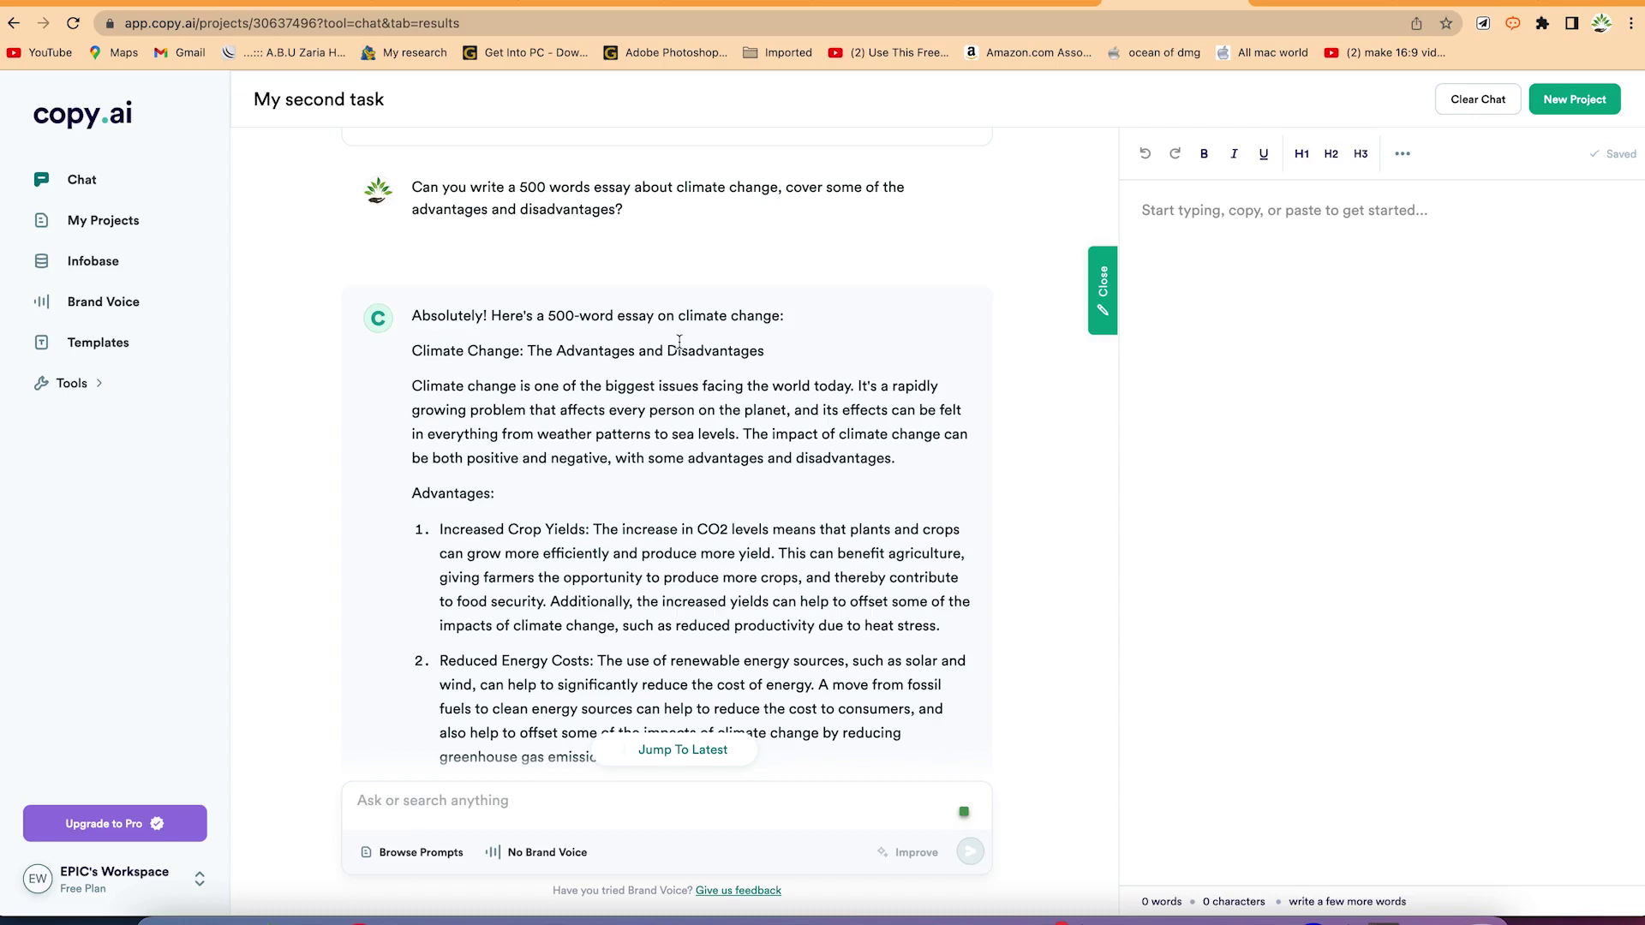
scroll(680, 342, "down", 2)
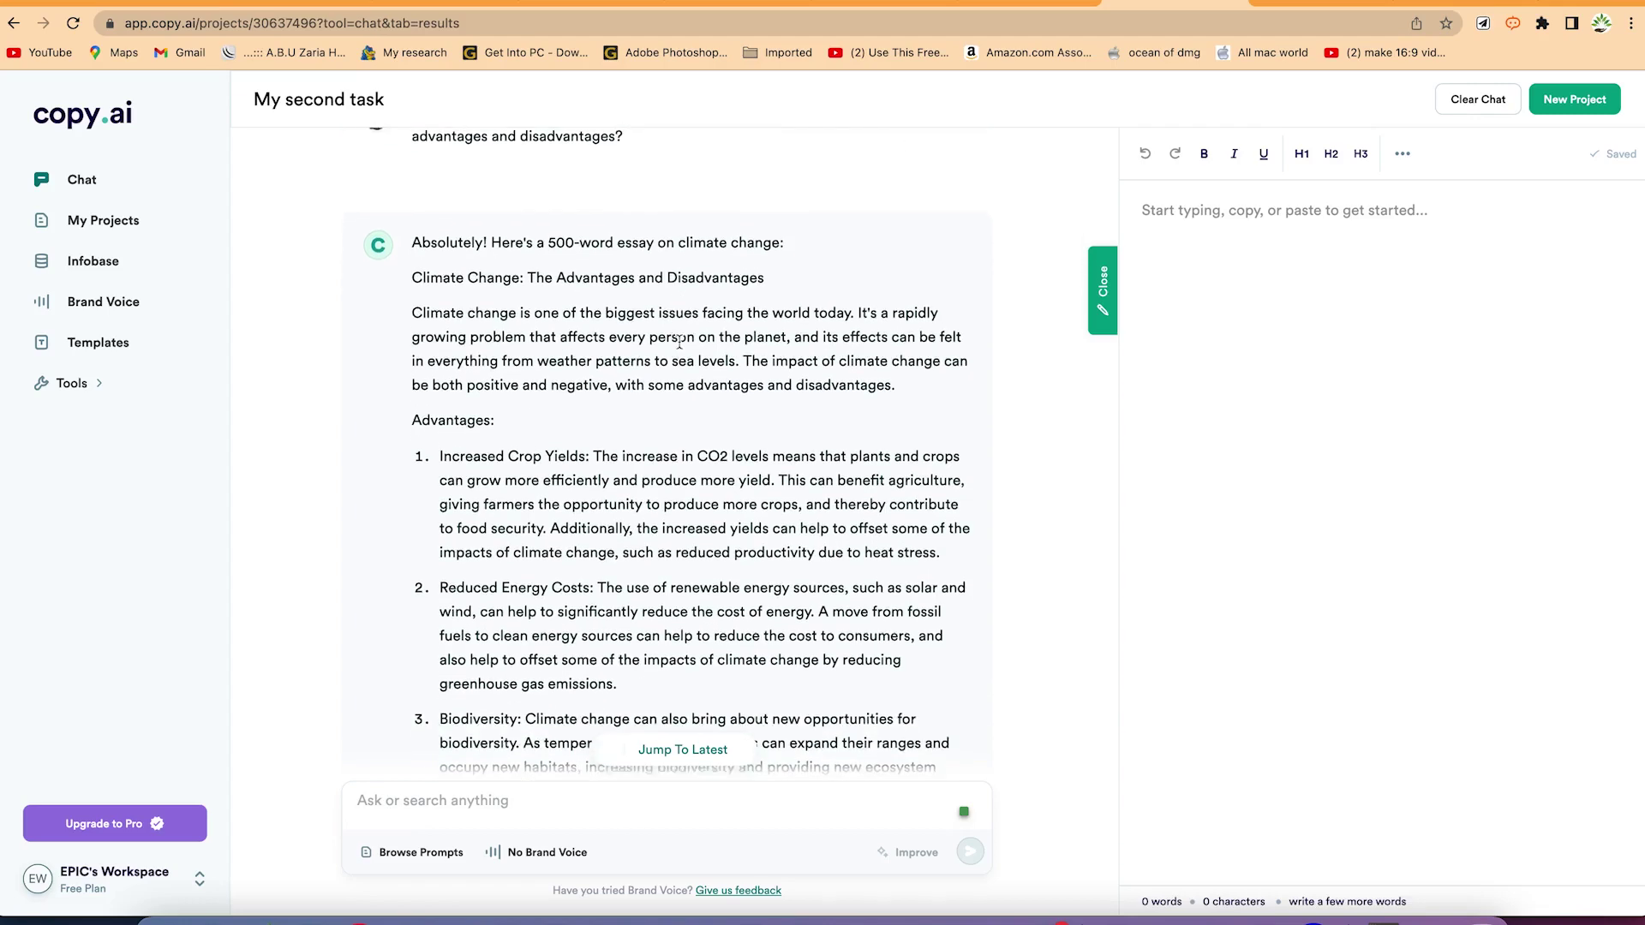
scroll(680, 341, "down", 4)
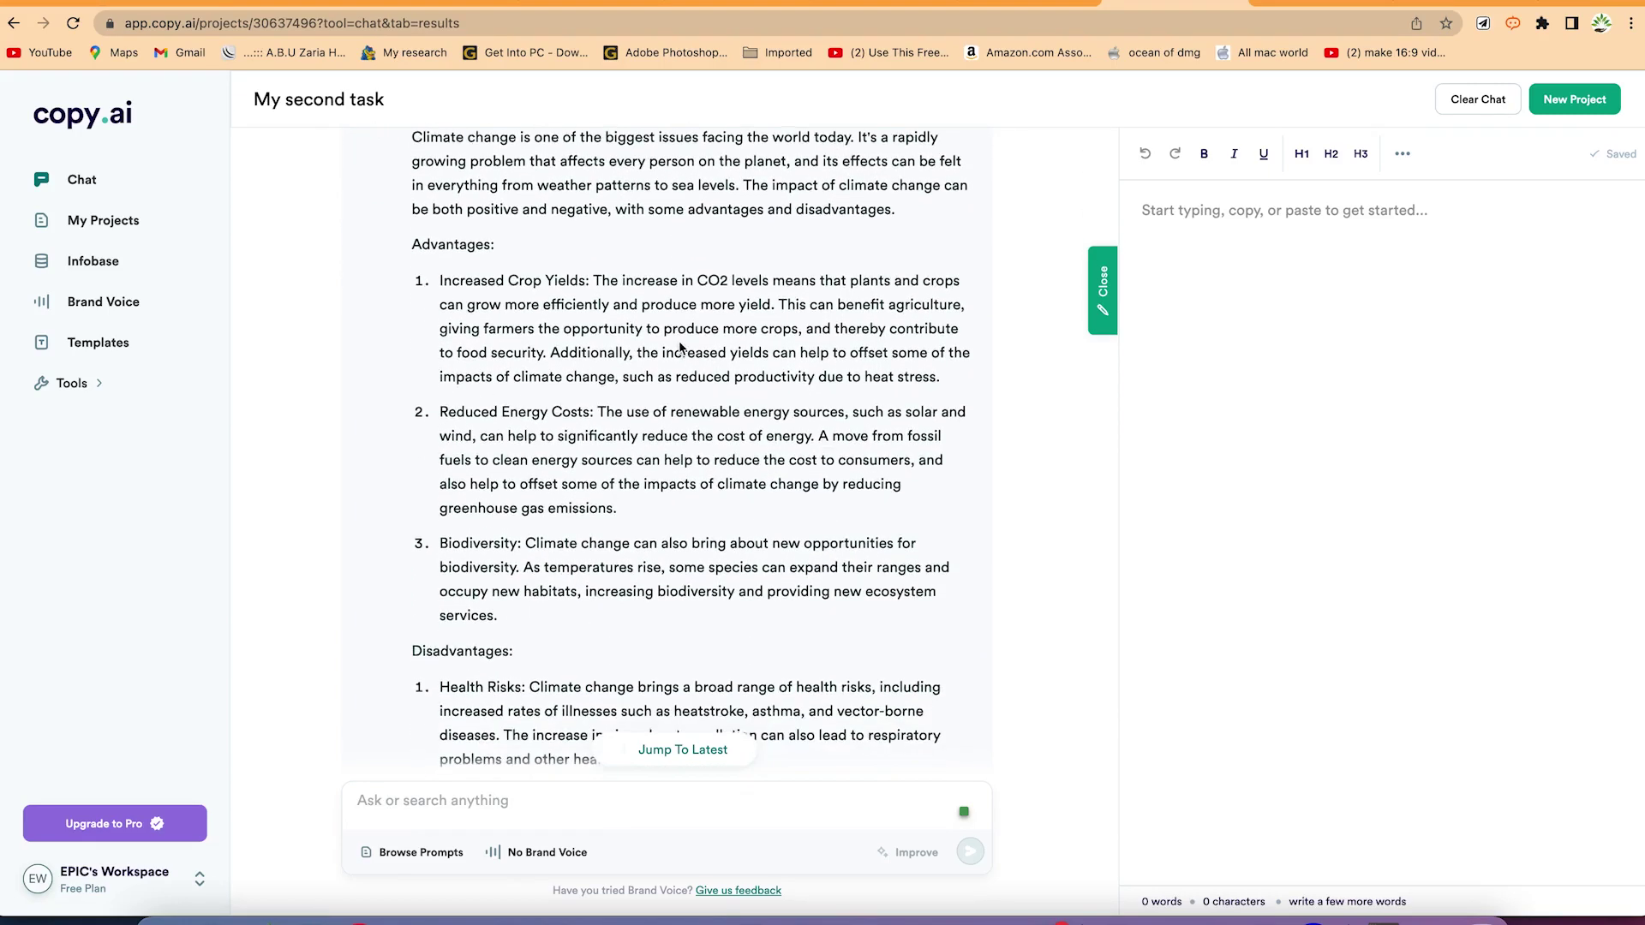
scroll(679, 346, "down", 10)
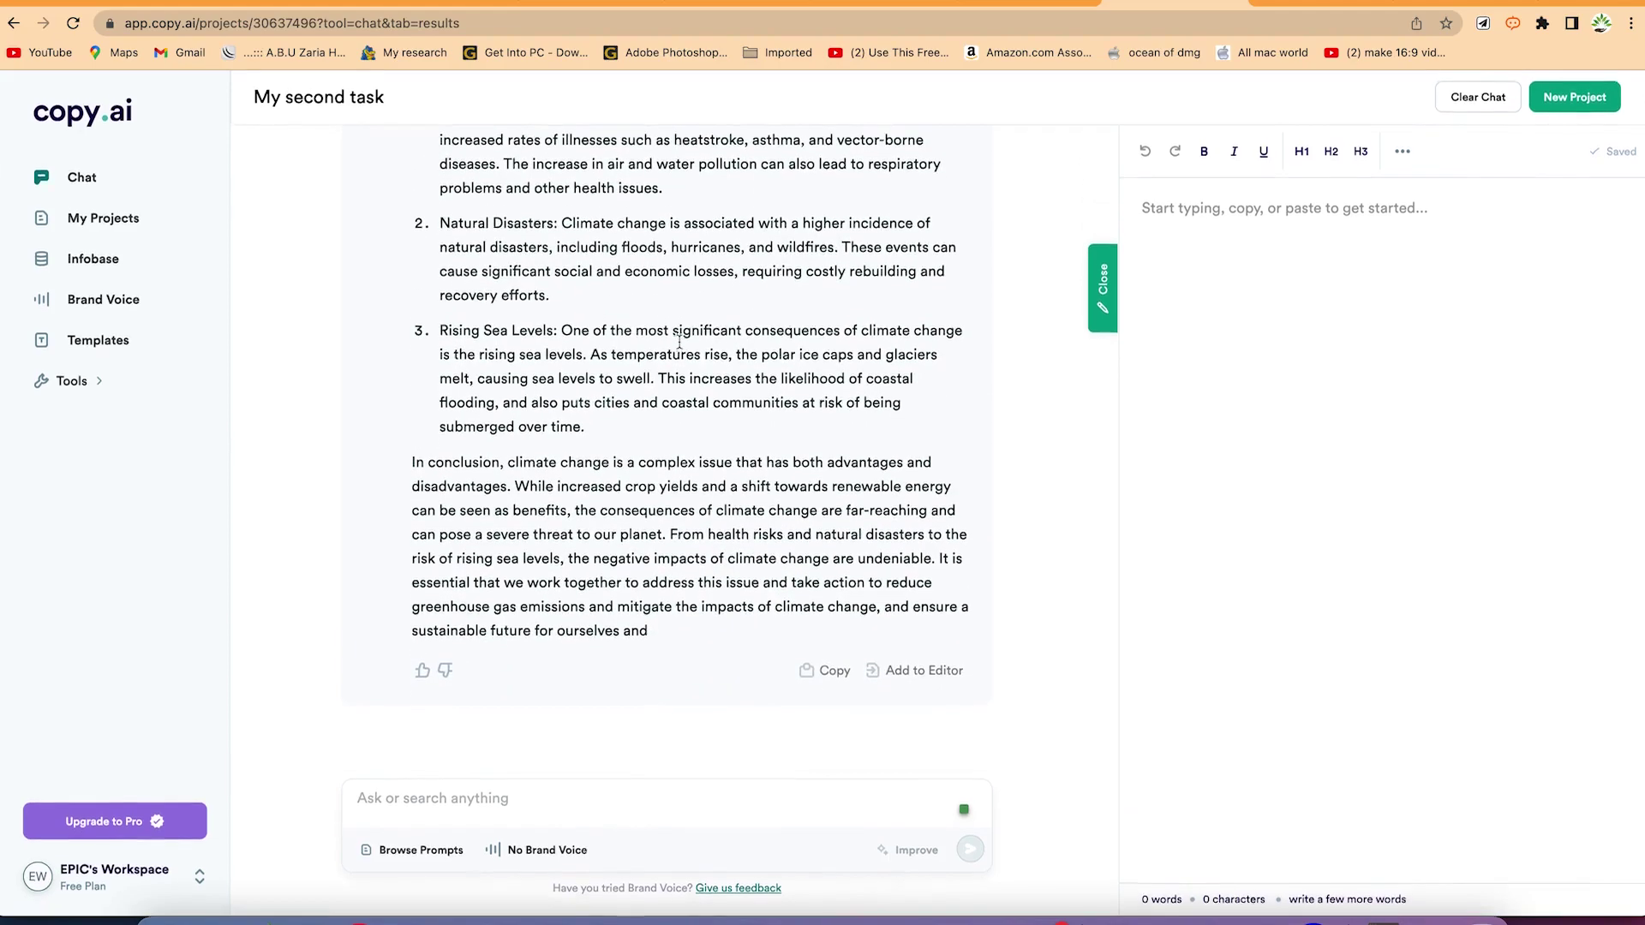
left_click(1103, 291)
scroll(1081, 355, "up", 15)
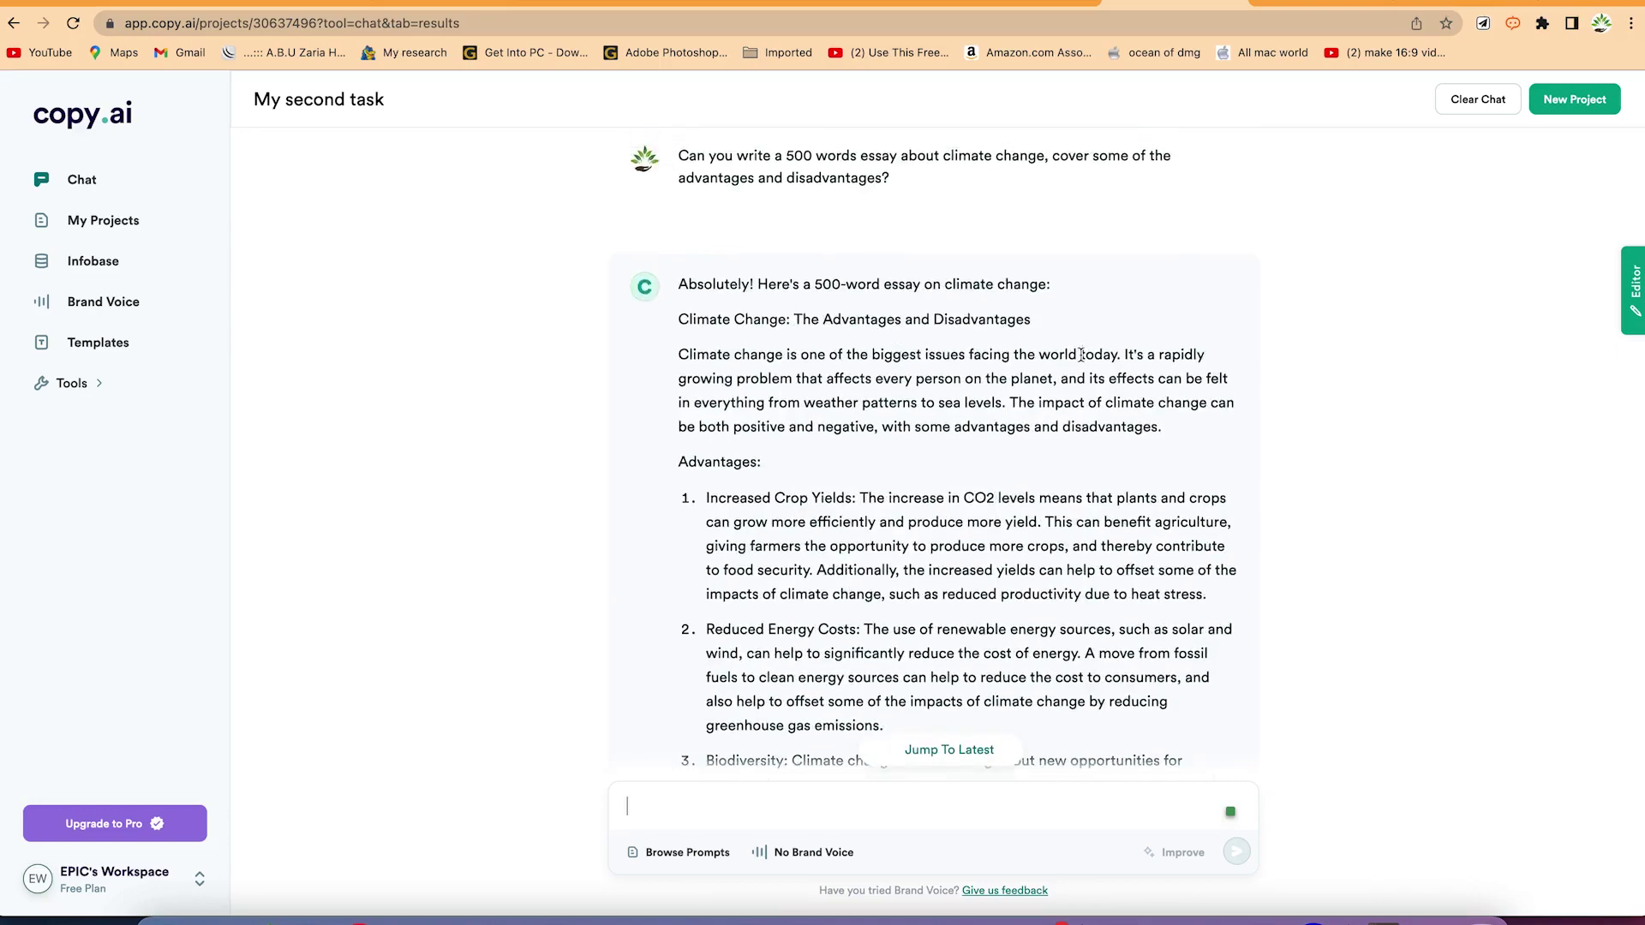
scroll(1080, 355, "down", 15)
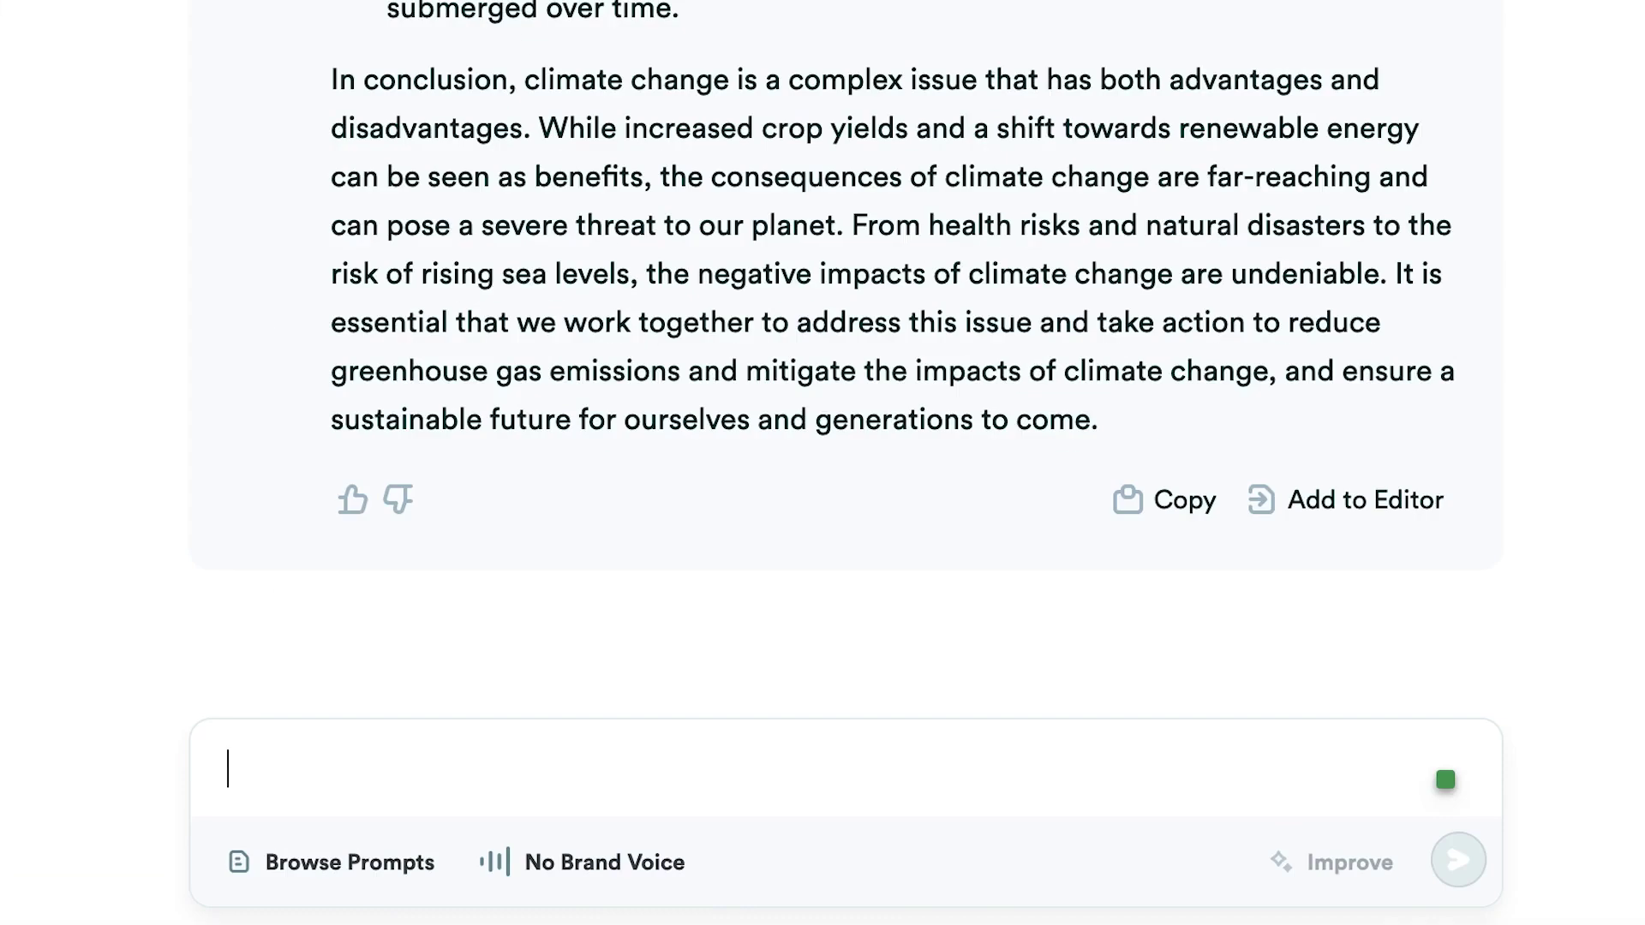
Request more content with 'can you give me more content?' and add the expanded essay to the editor
type("can you give me m")
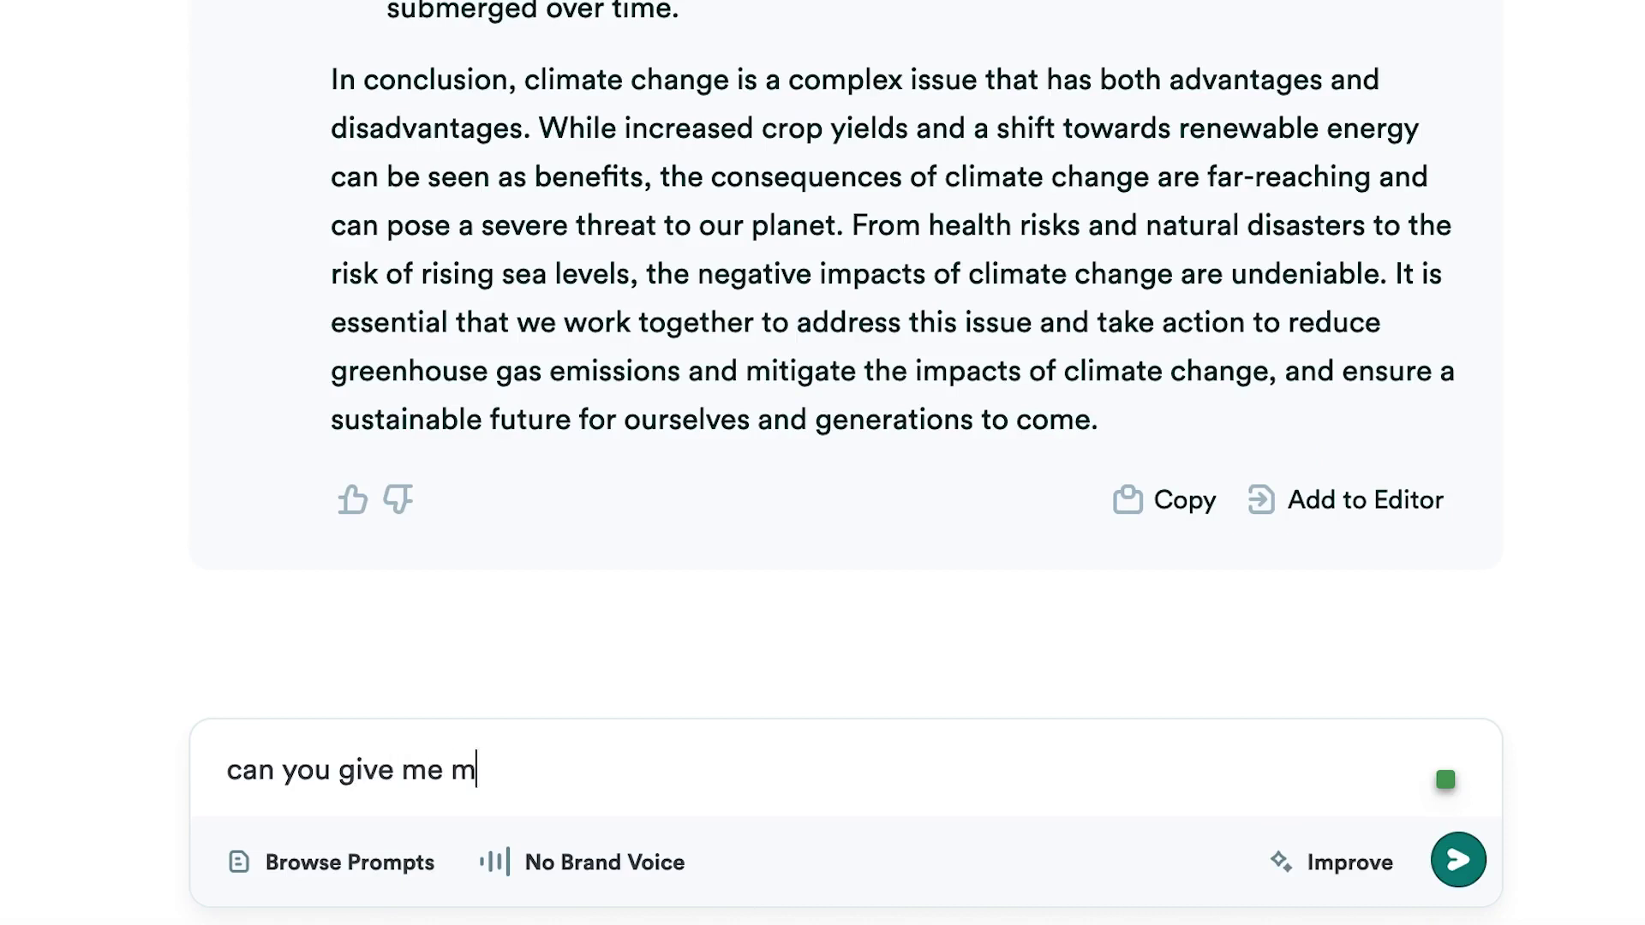
type("ore content?")
left_click(1461, 867)
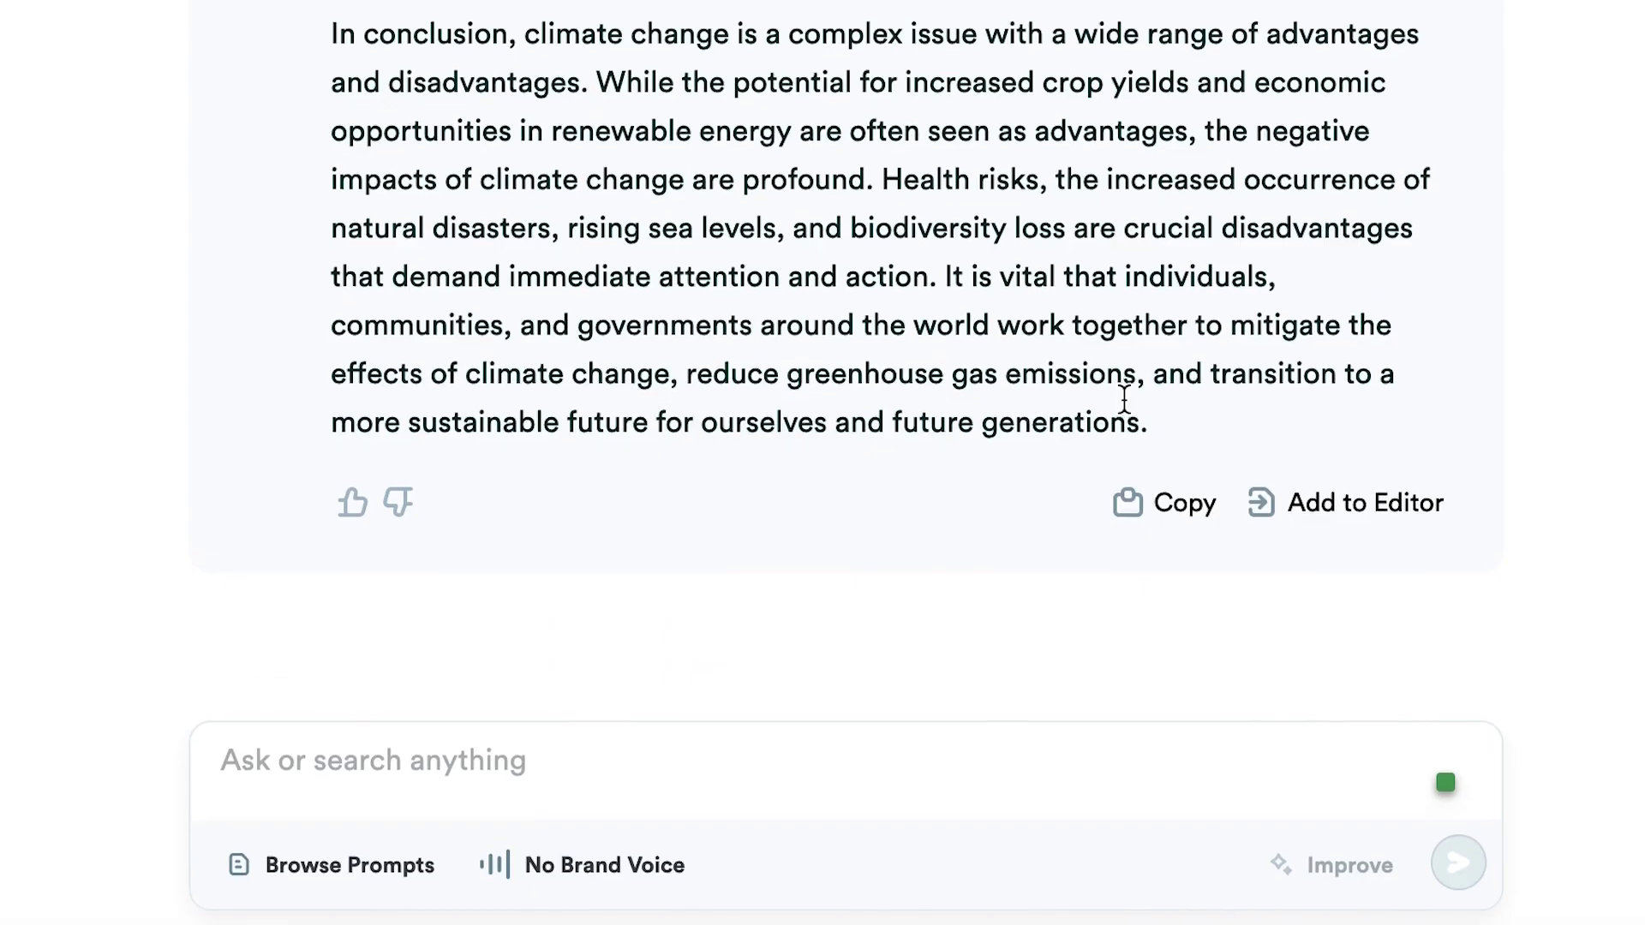
scroll(1124, 398, "up", 20)
scroll(1122, 396, "up", 4)
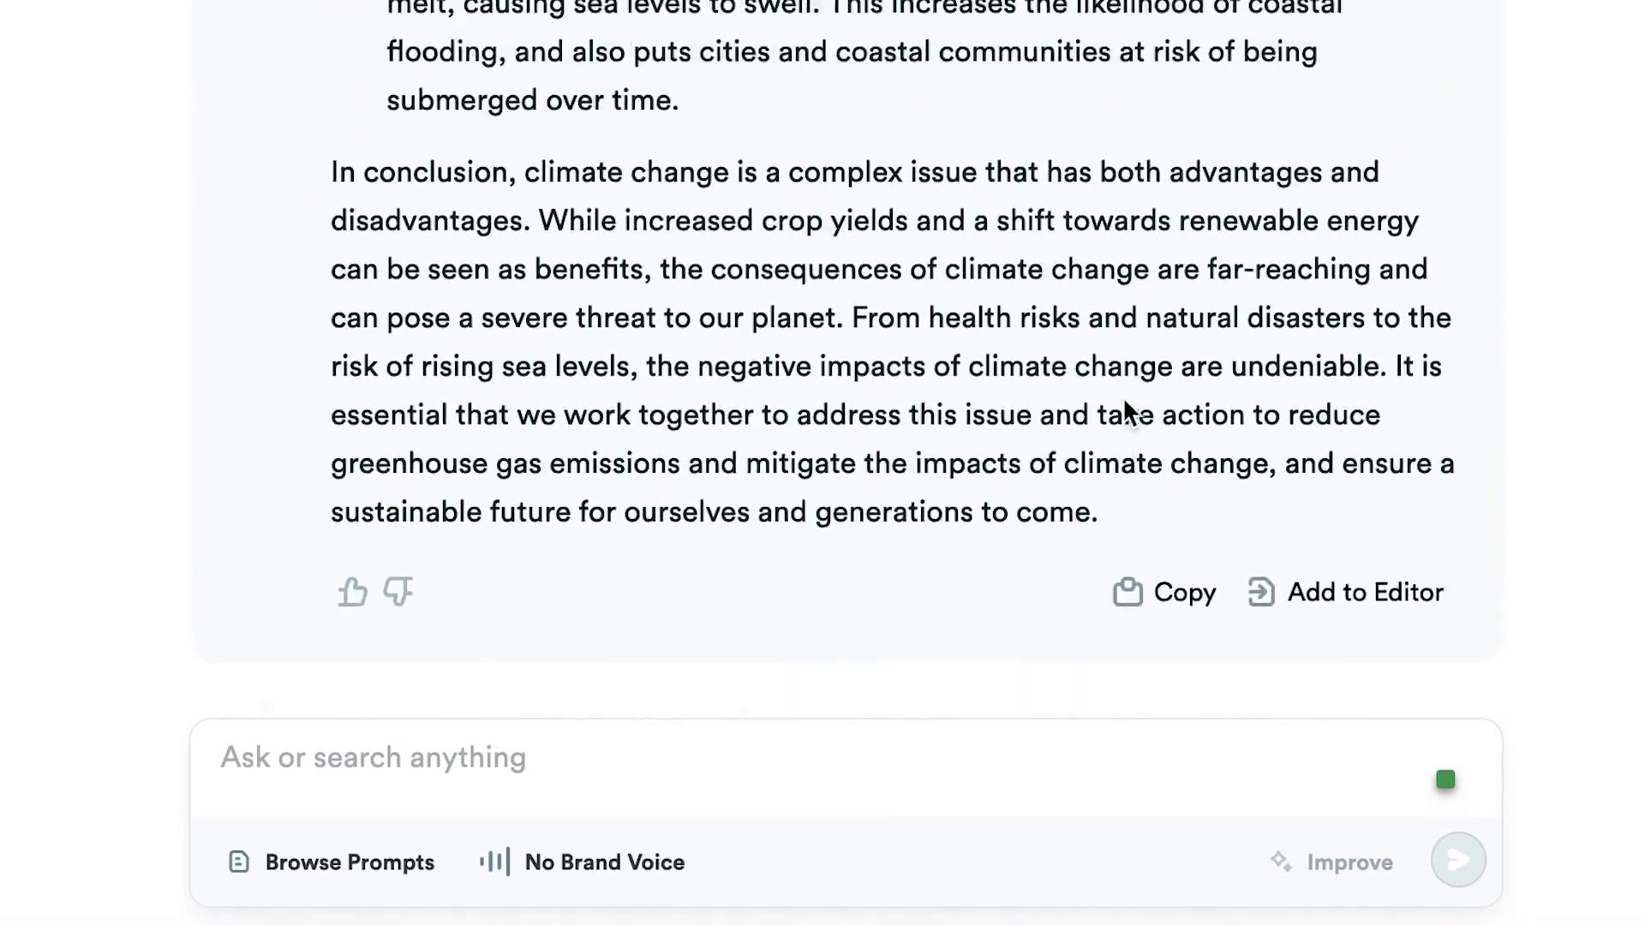
scroll(1123, 396, "down", 15)
scroll(1122, 395, "up", 4)
scroll(1122, 395, "down", 12)
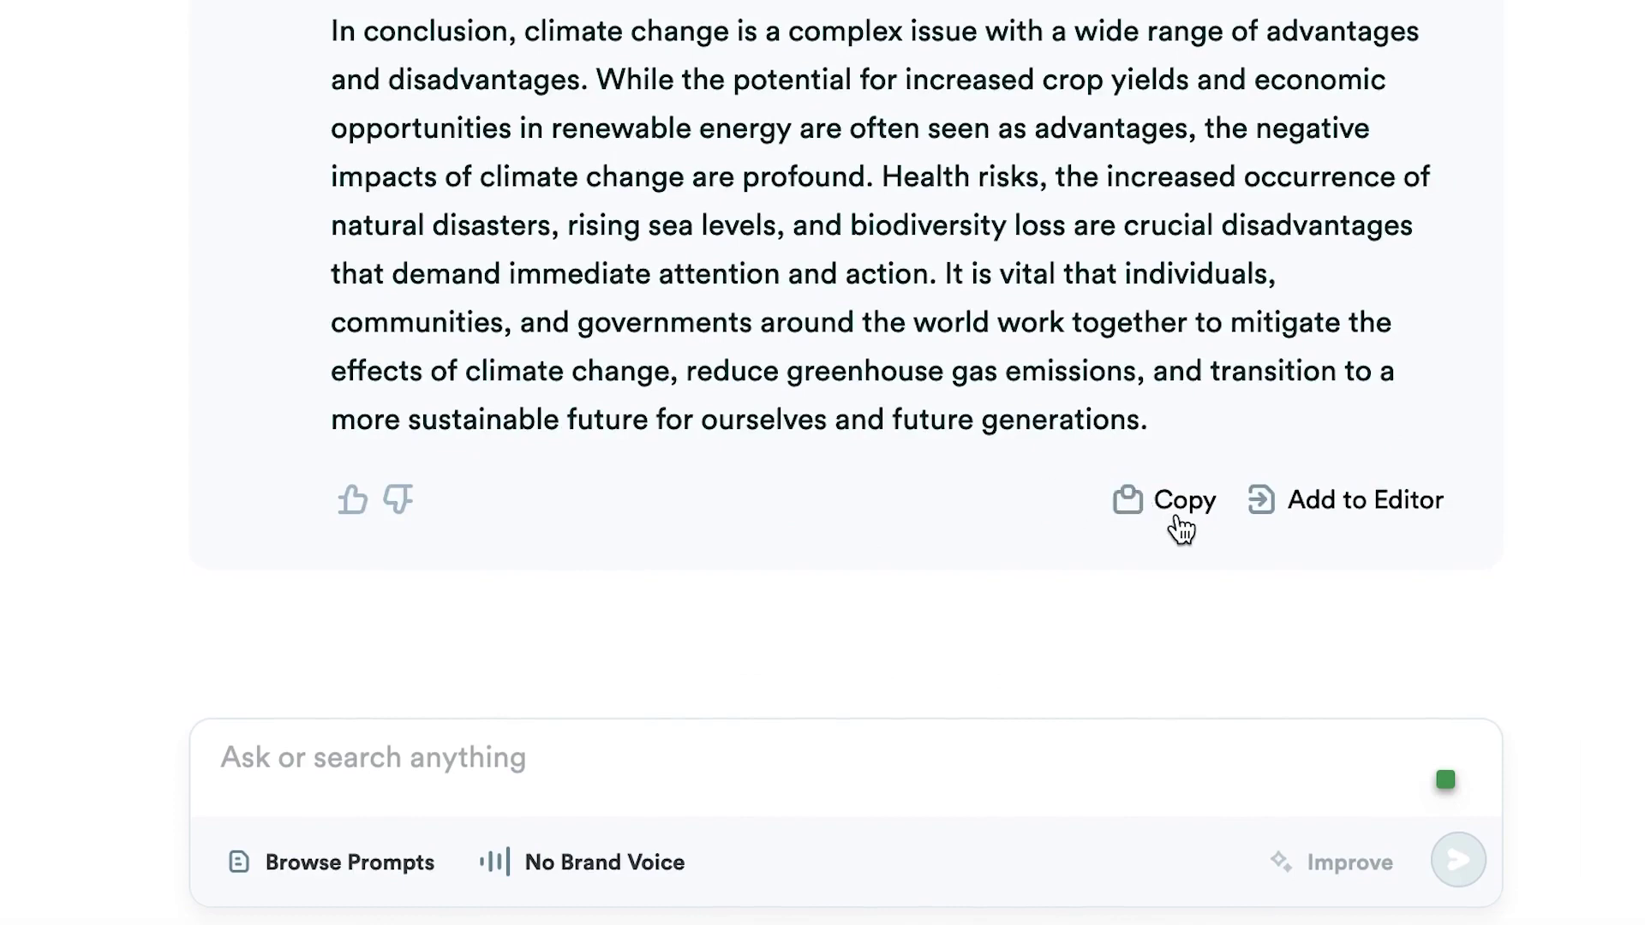
left_click(1390, 514)
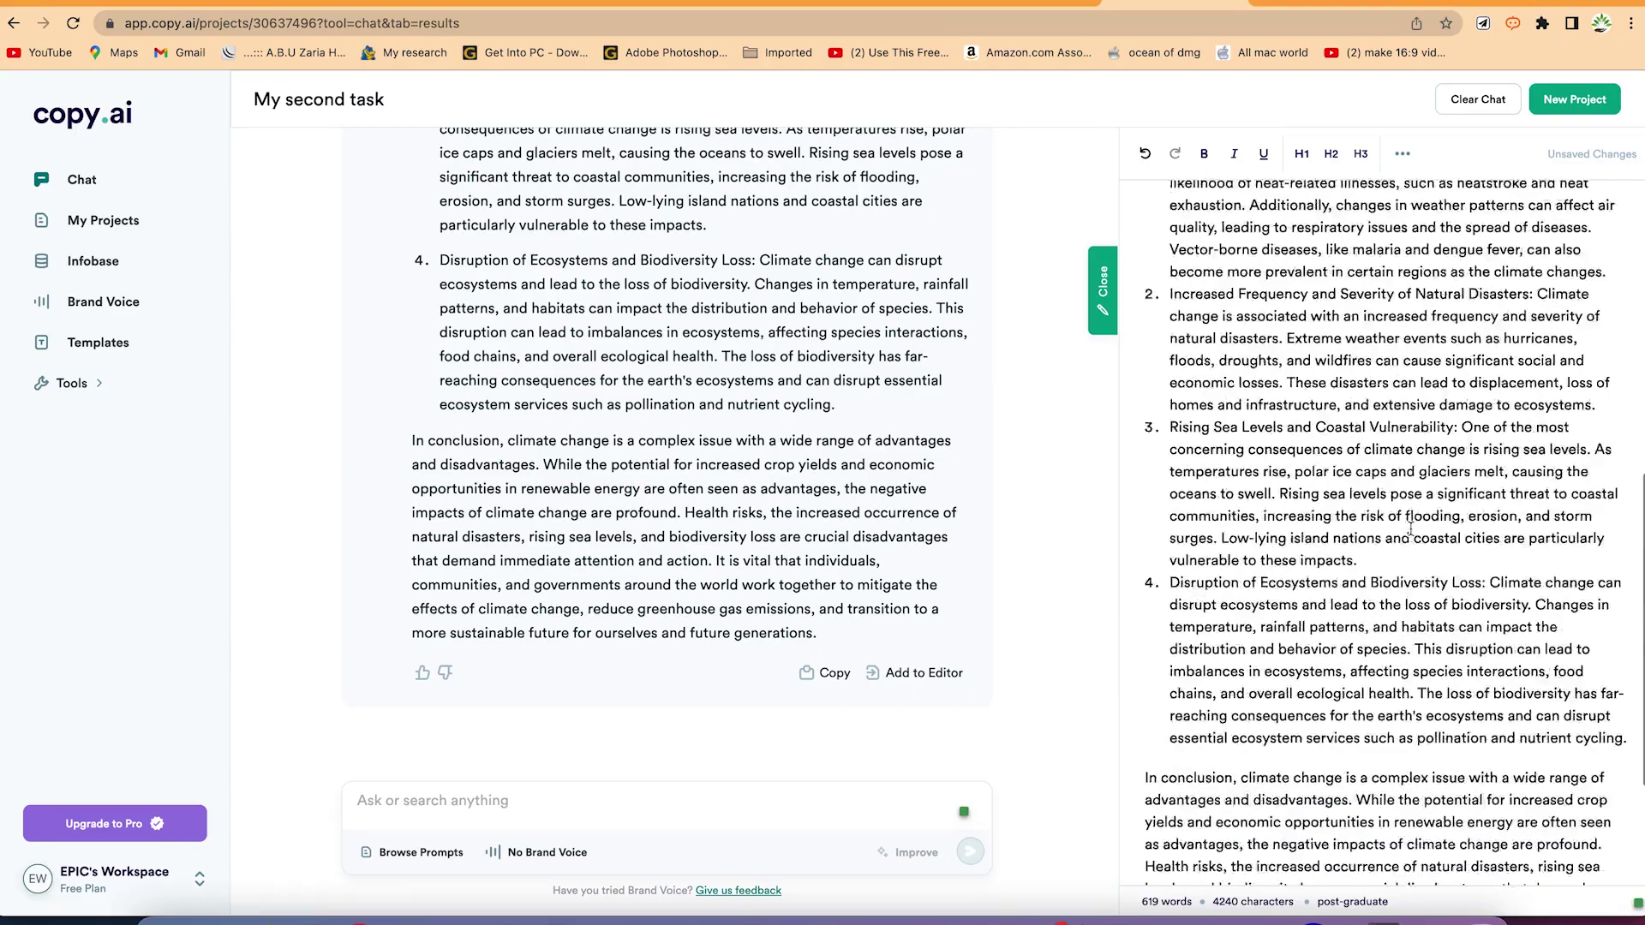
Make the essay's opening paragraph bold, italic and underlined
scroll(1410, 527, "up", 15)
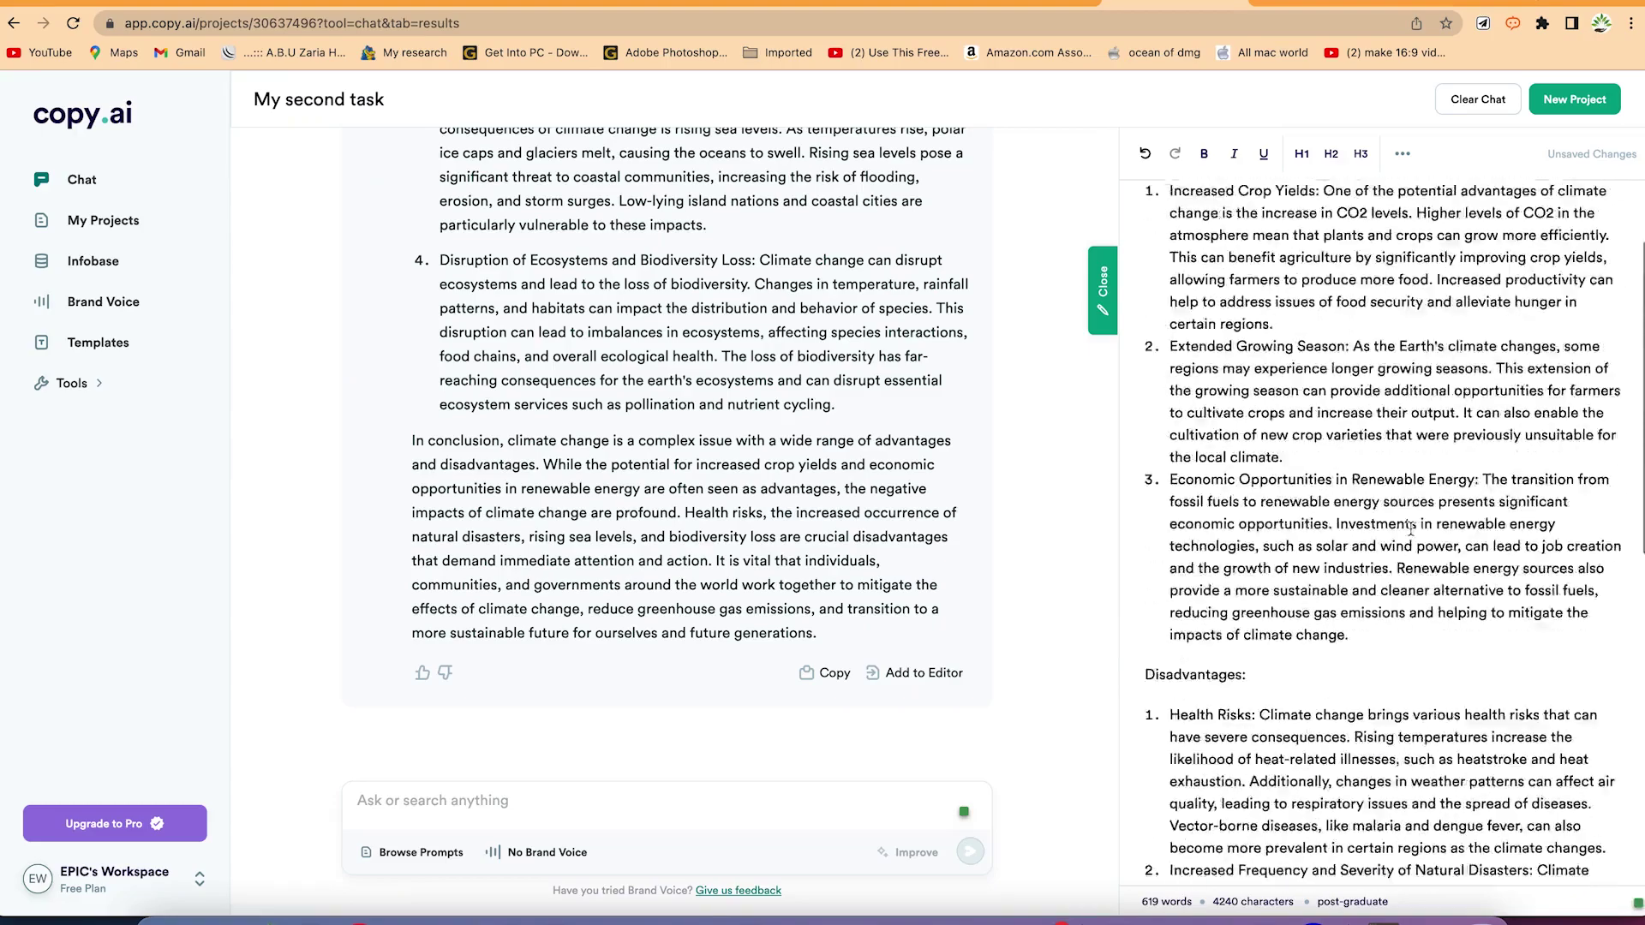
scroll(1409, 528, "down", 15)
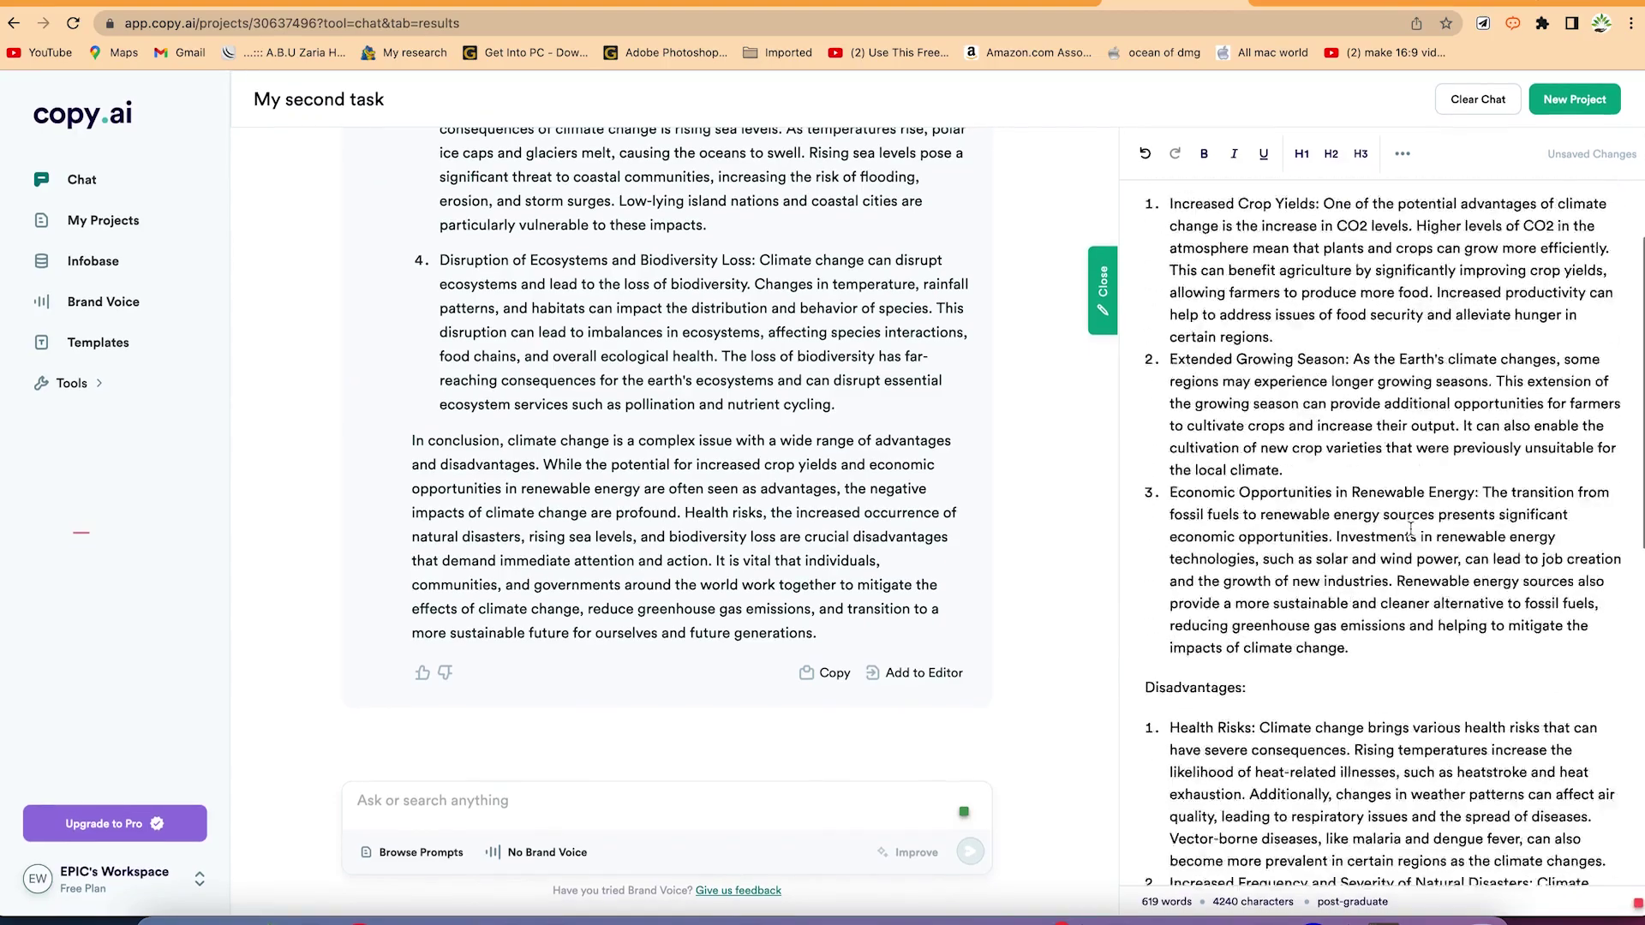
scroll(1410, 528, "up", 15)
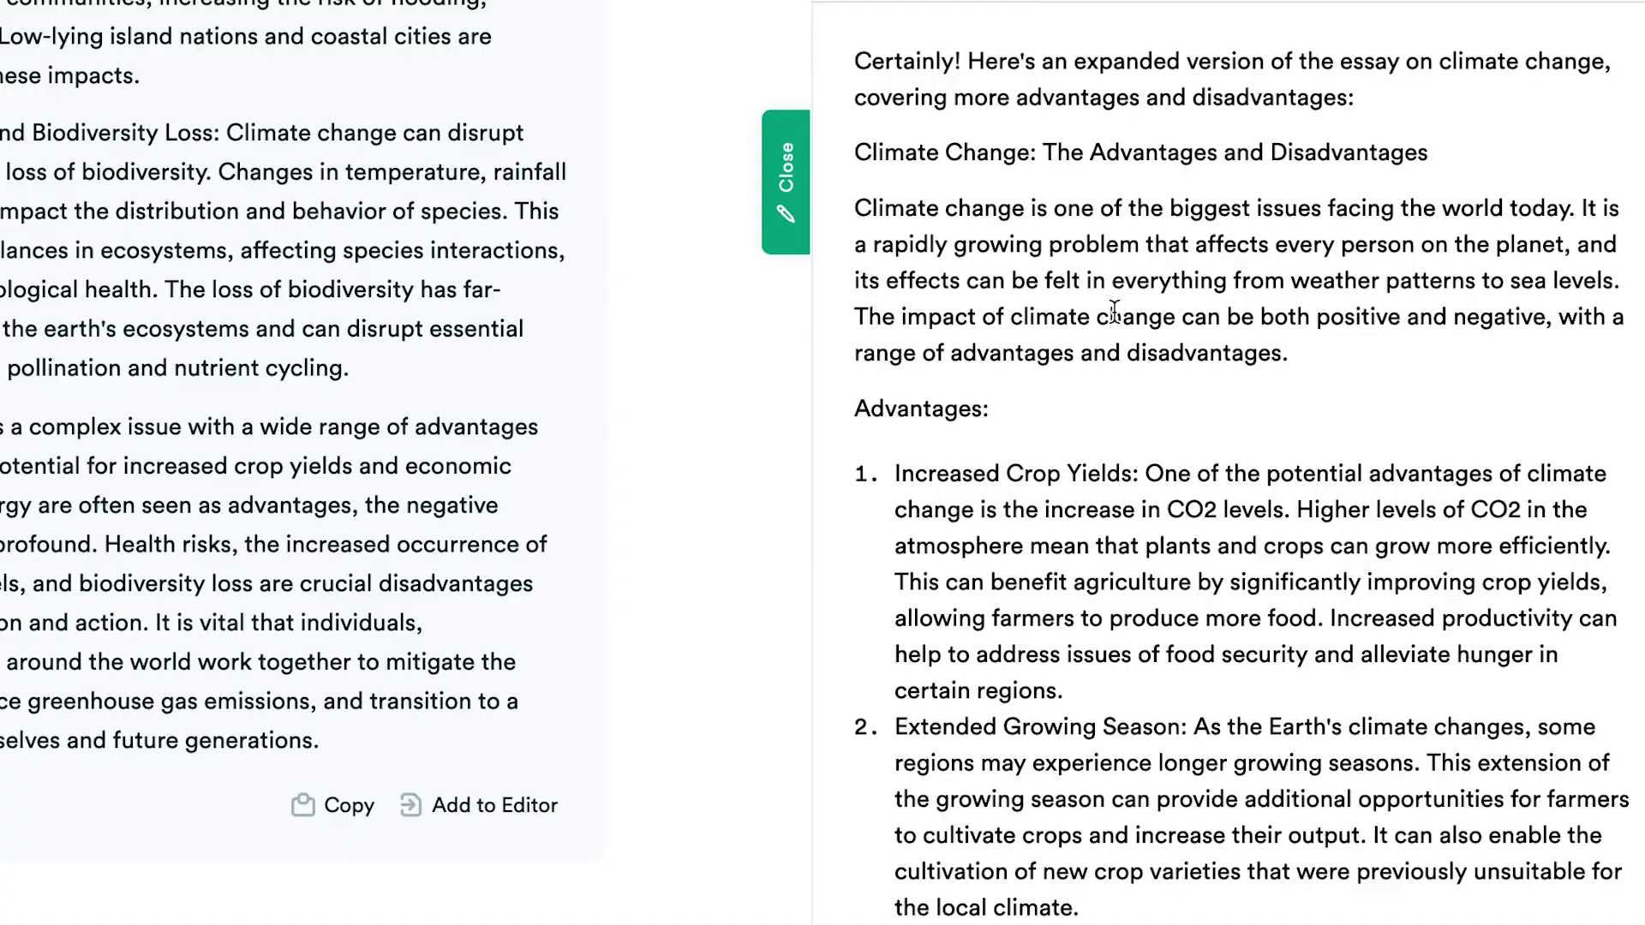
scroll(1276, 373, "down", 8)
scroll(1303, 370, "up", 6)
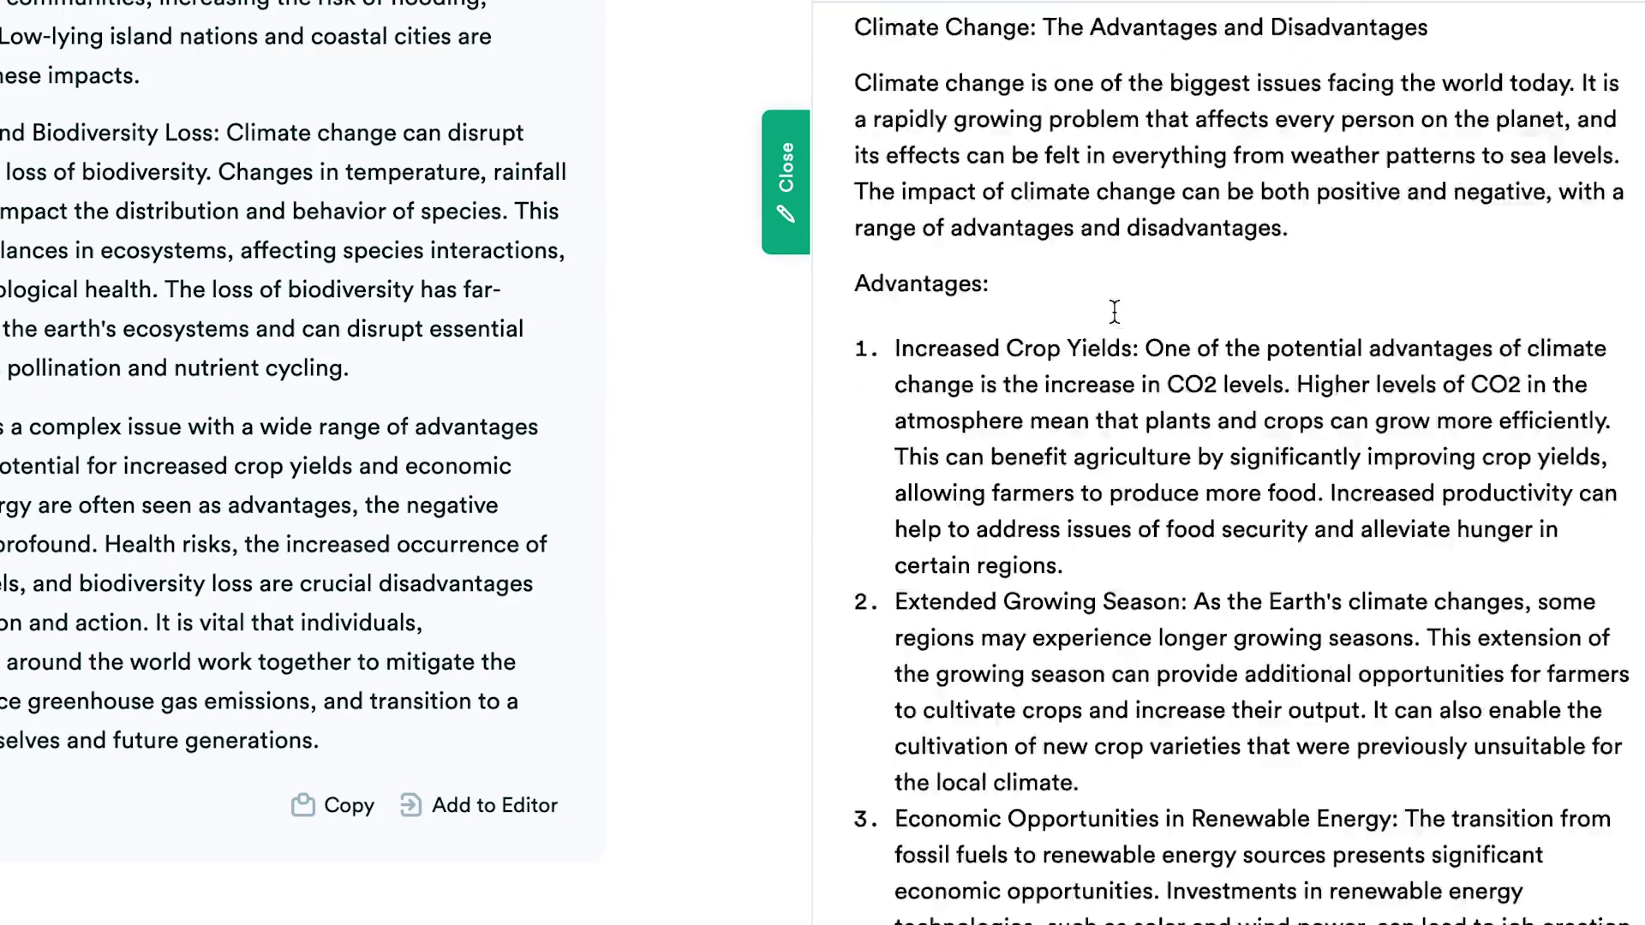
scroll(1115, 311, "up", 2)
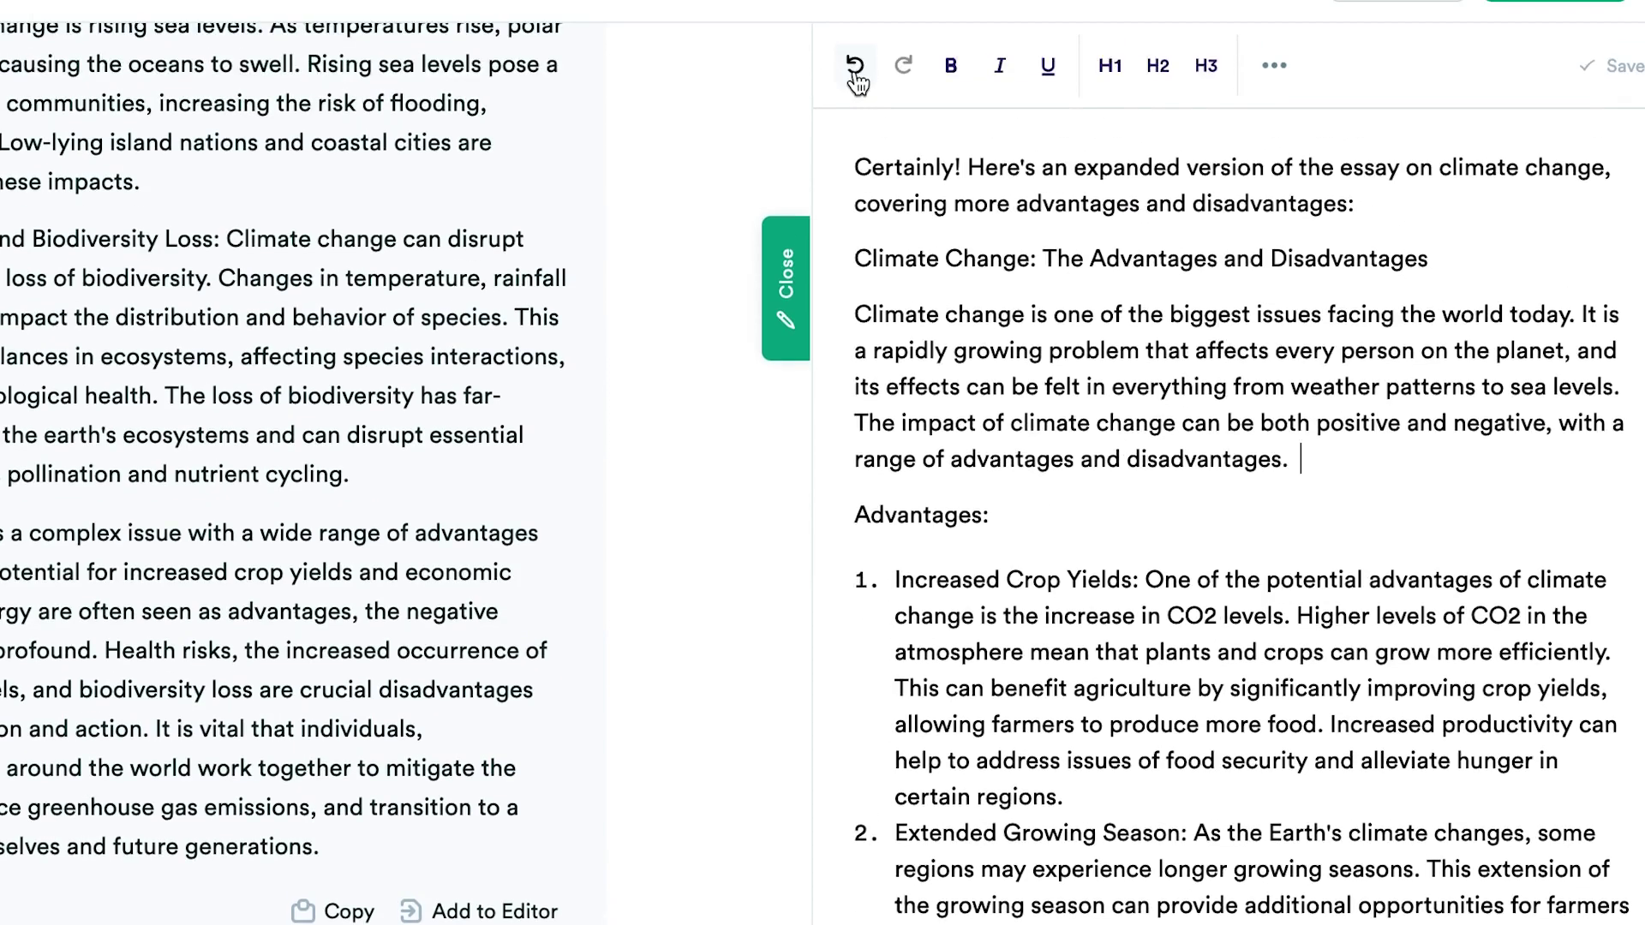
left_click_drag(1293, 460, 774, 317)
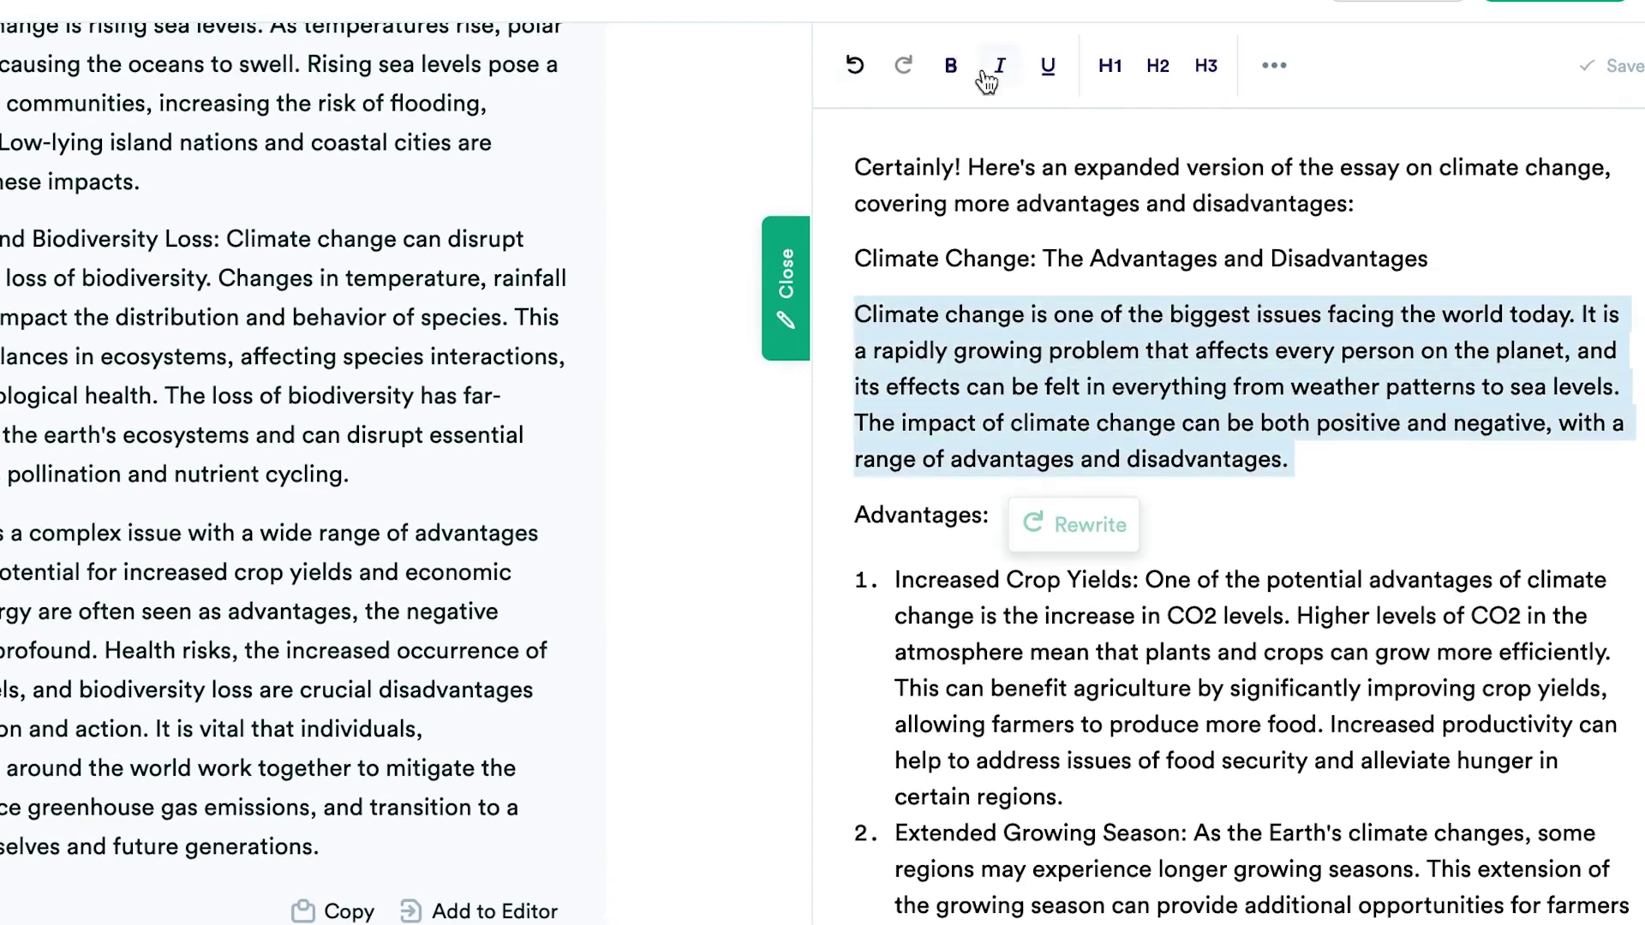
left_click(953, 66)
left_click(996, 71)
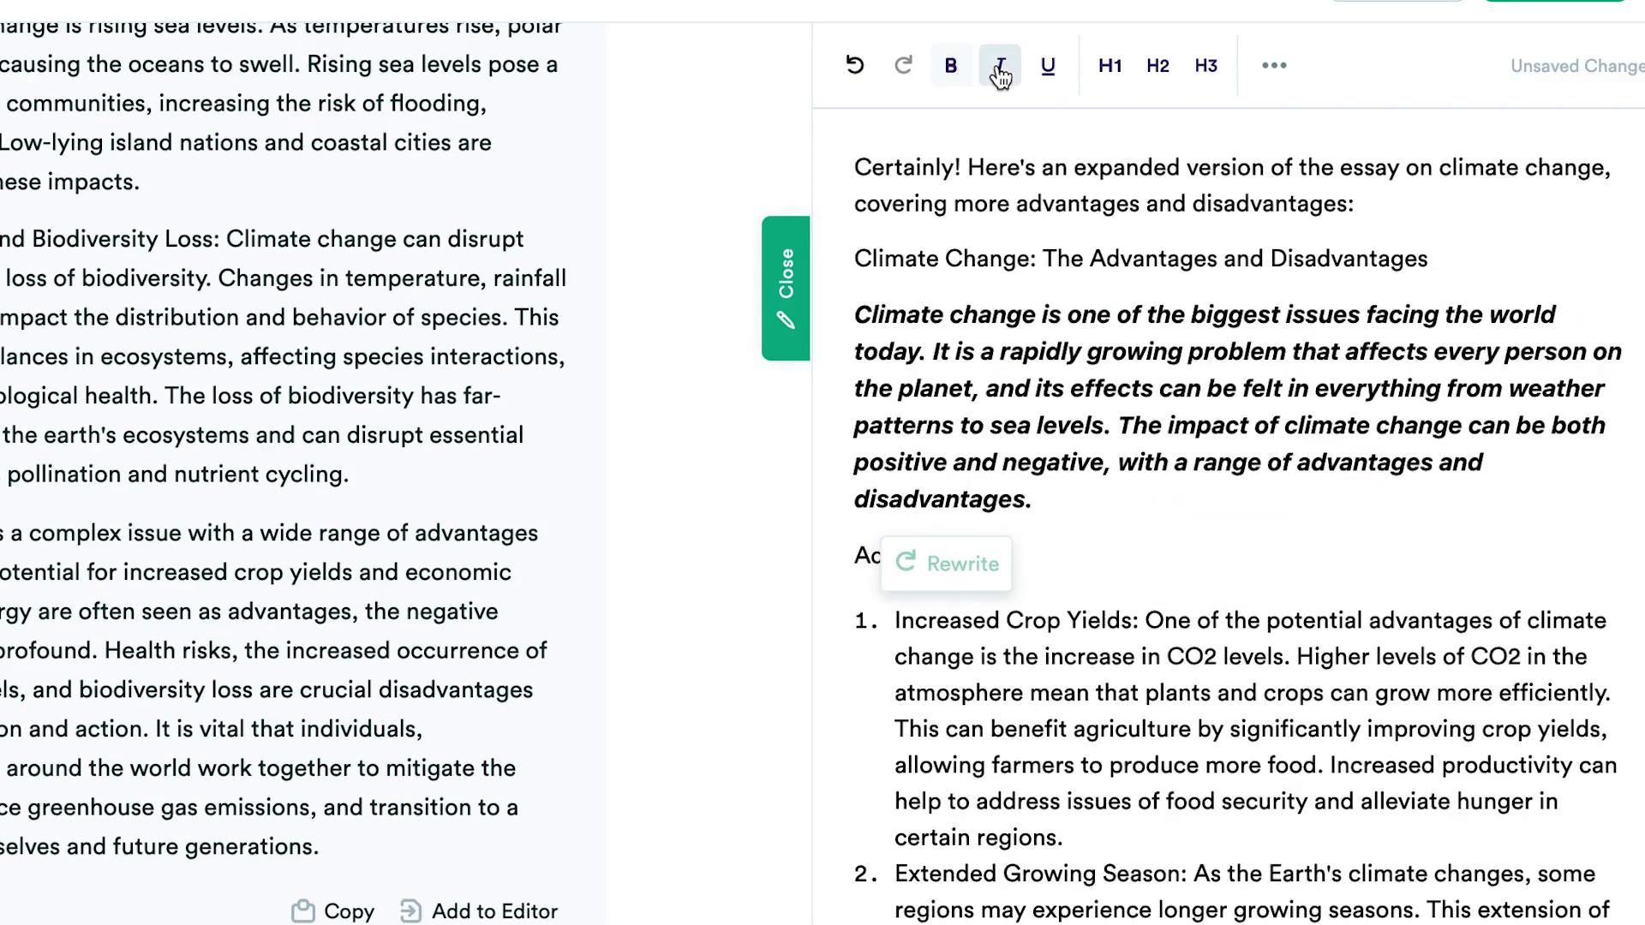
left_click(1046, 72)
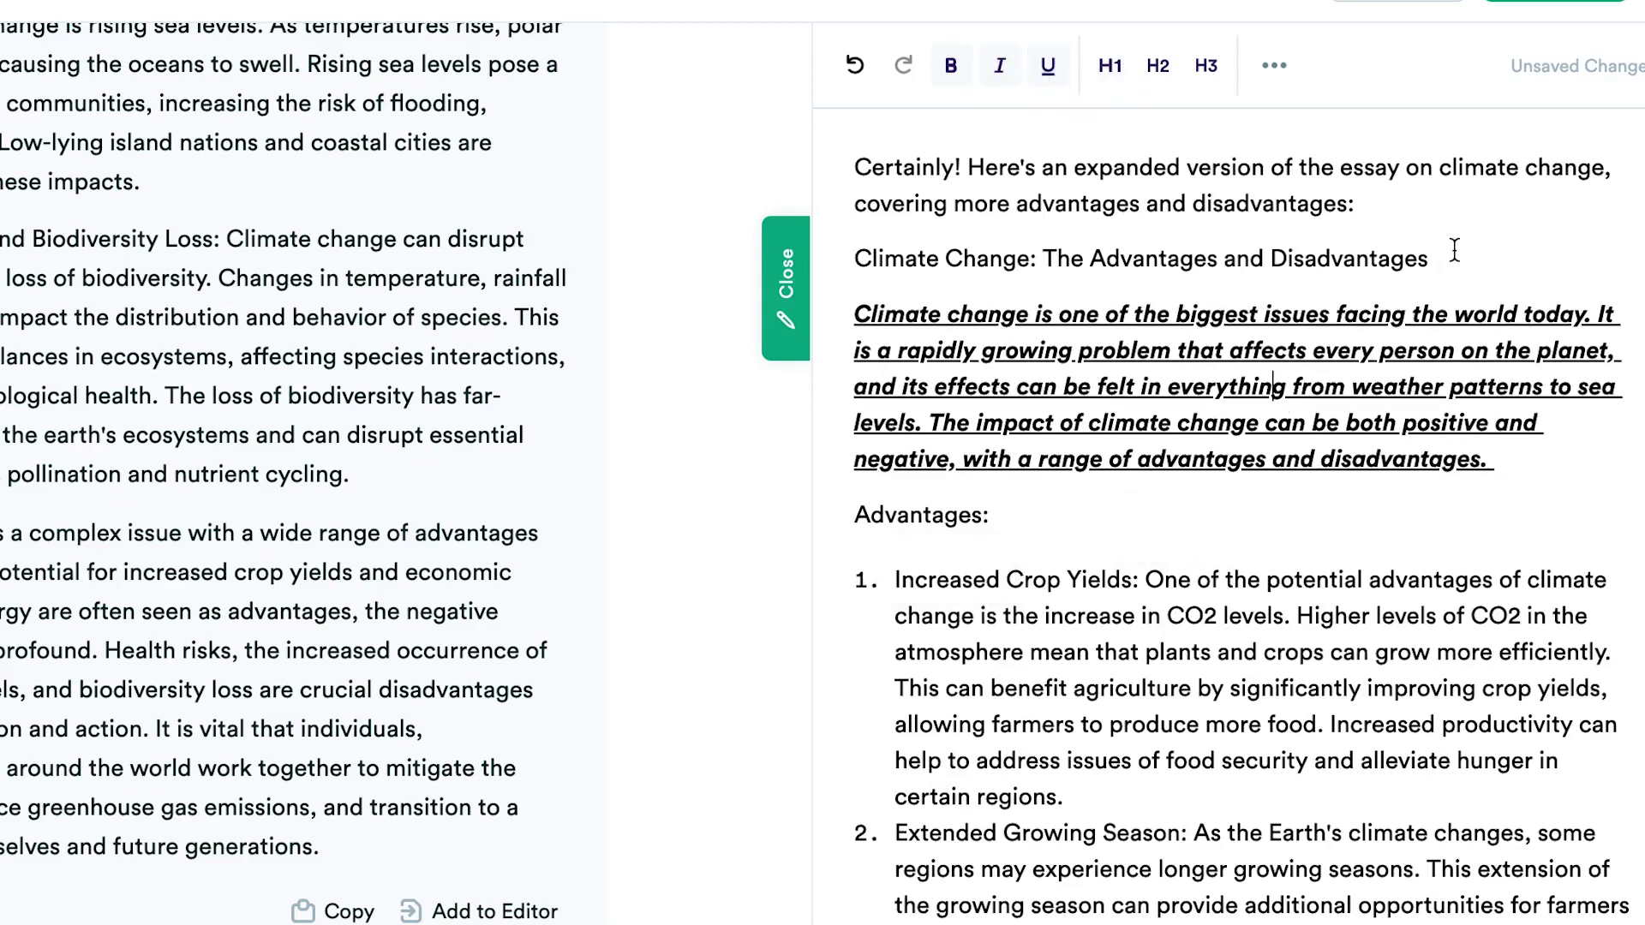
Format the essay title as a level-3 heading
left_click_drag(1455, 253, 1034, 221)
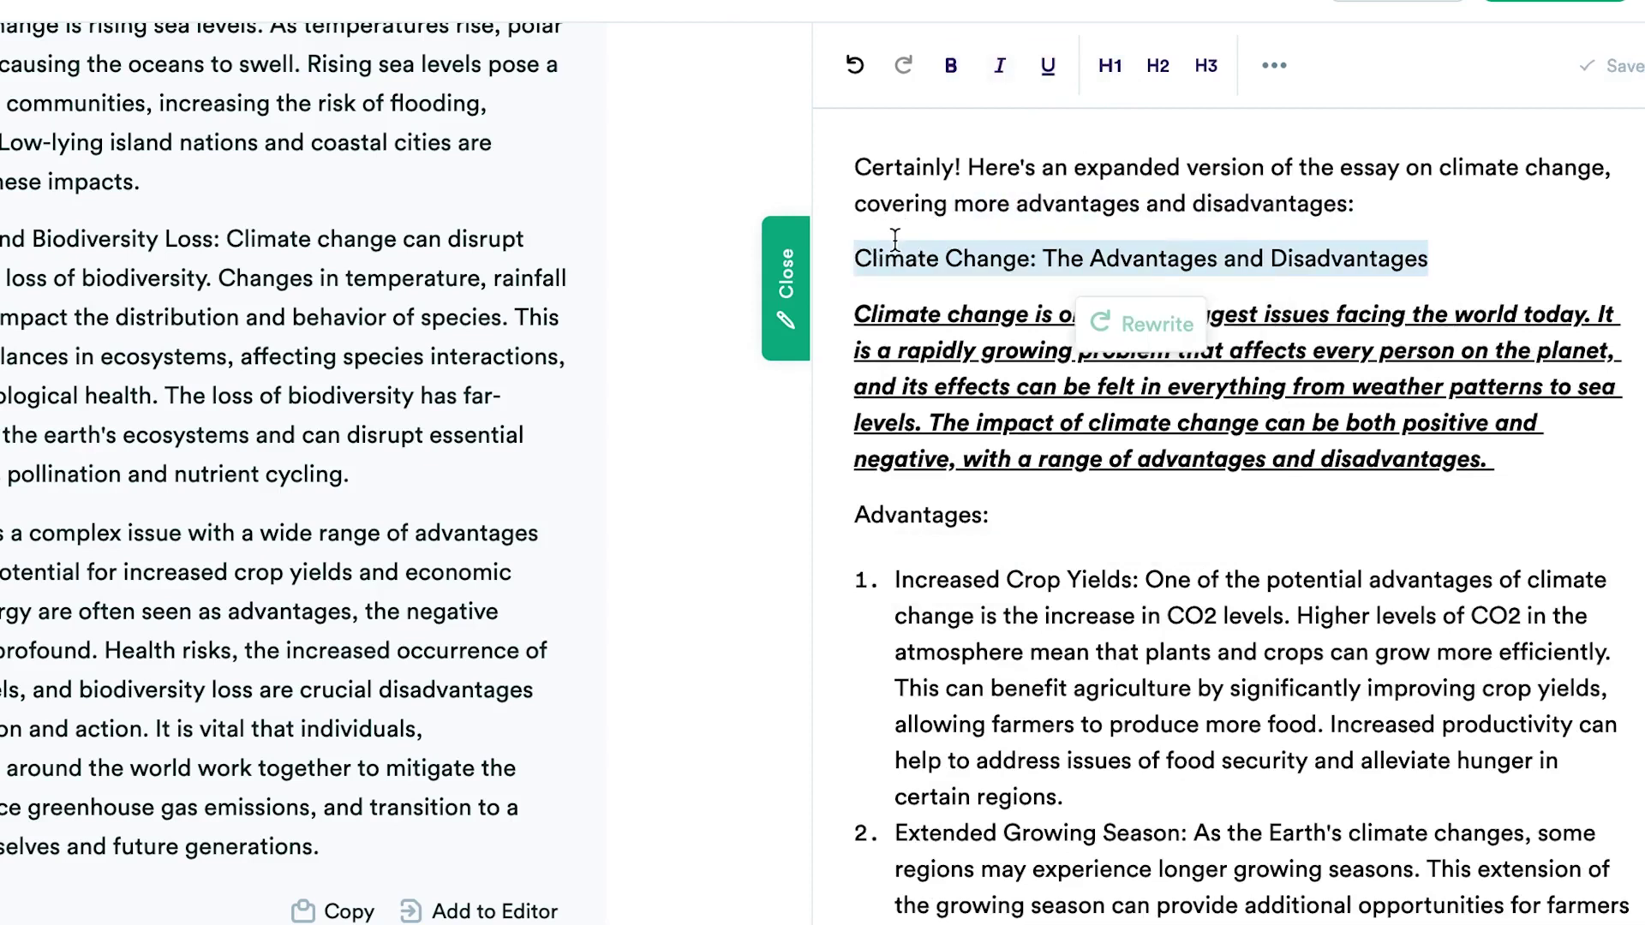
left_click(1107, 68)
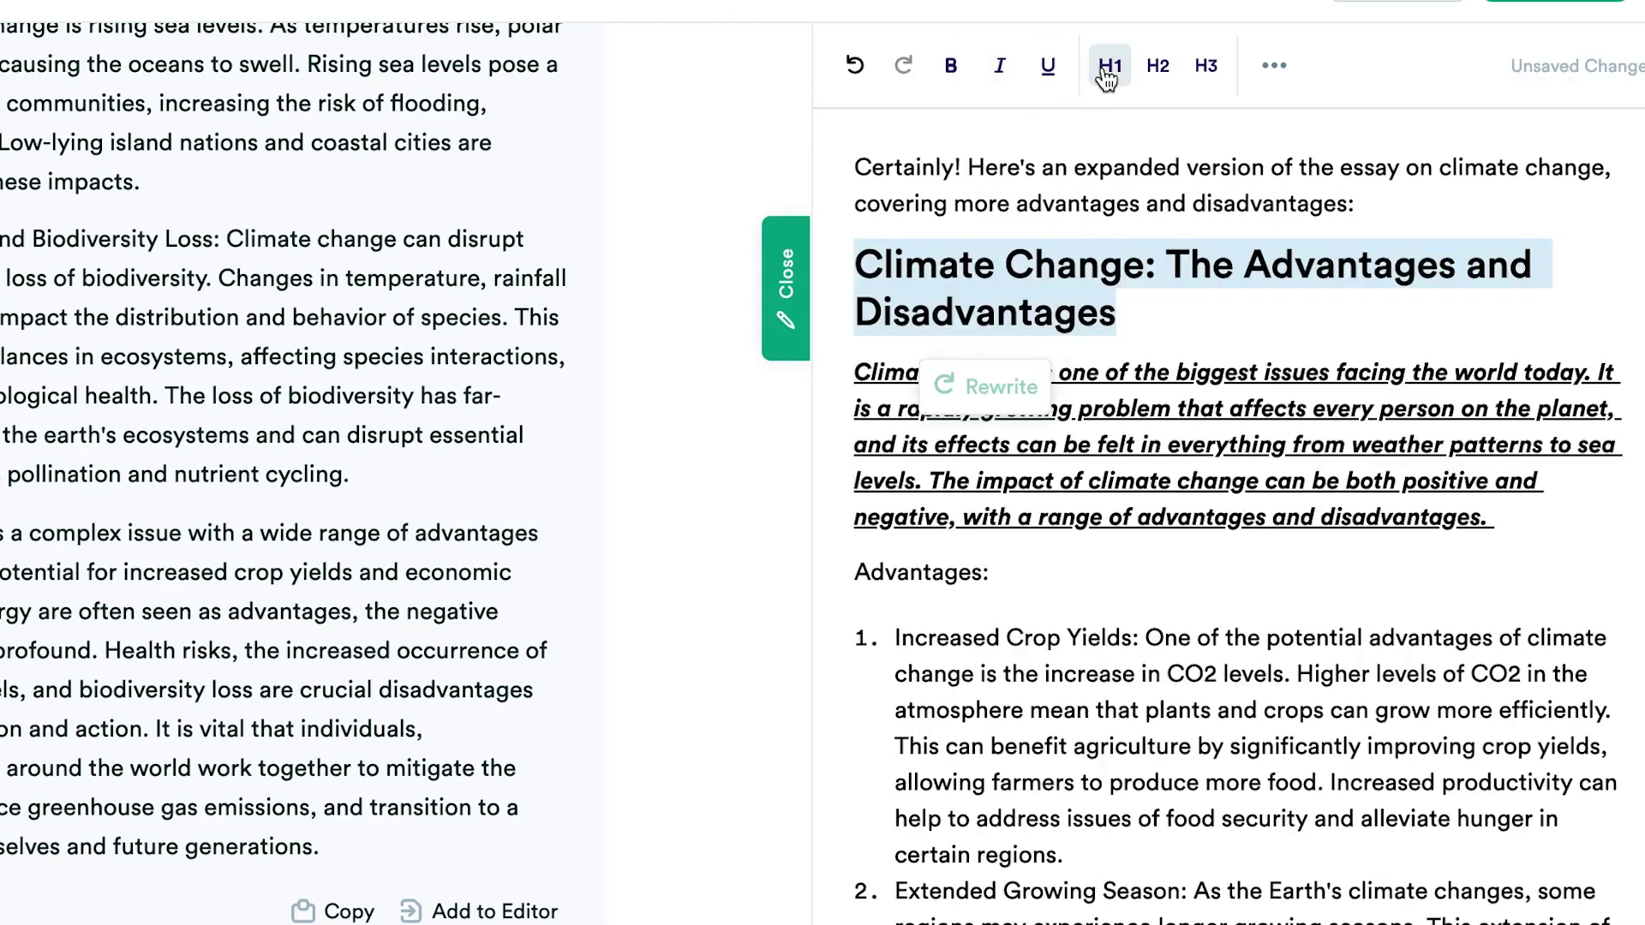
left_click(1160, 84)
left_click(1207, 80)
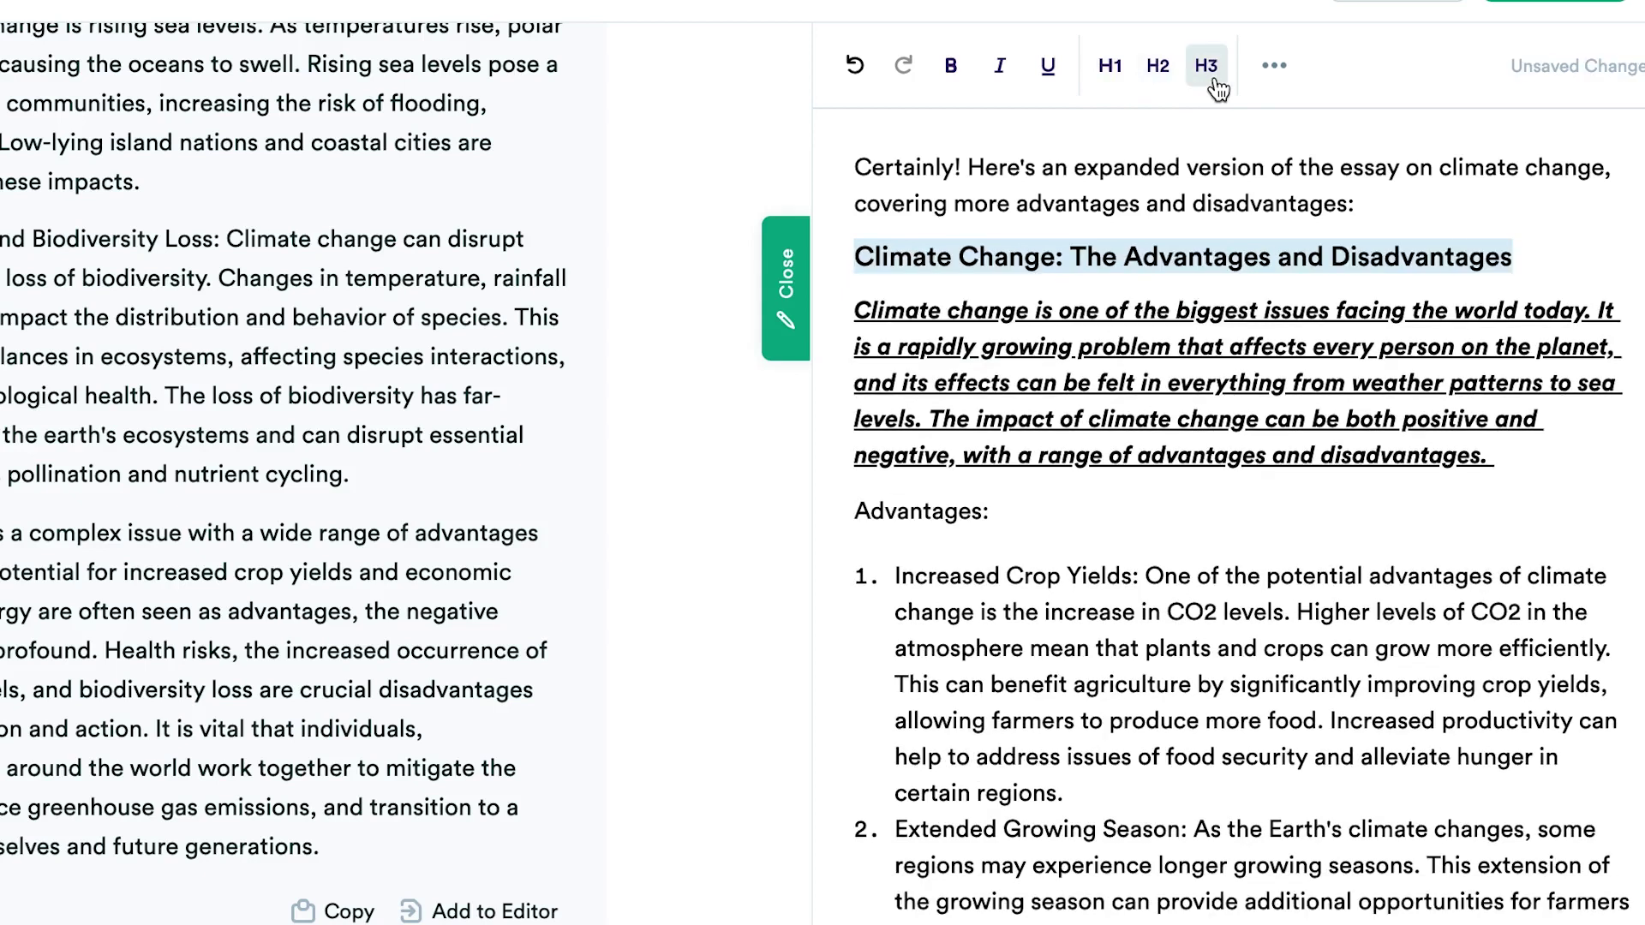
Add Increased crop yield, Extended growing season and Pollution under Advantages as a numbered list
left_click(1275, 66)
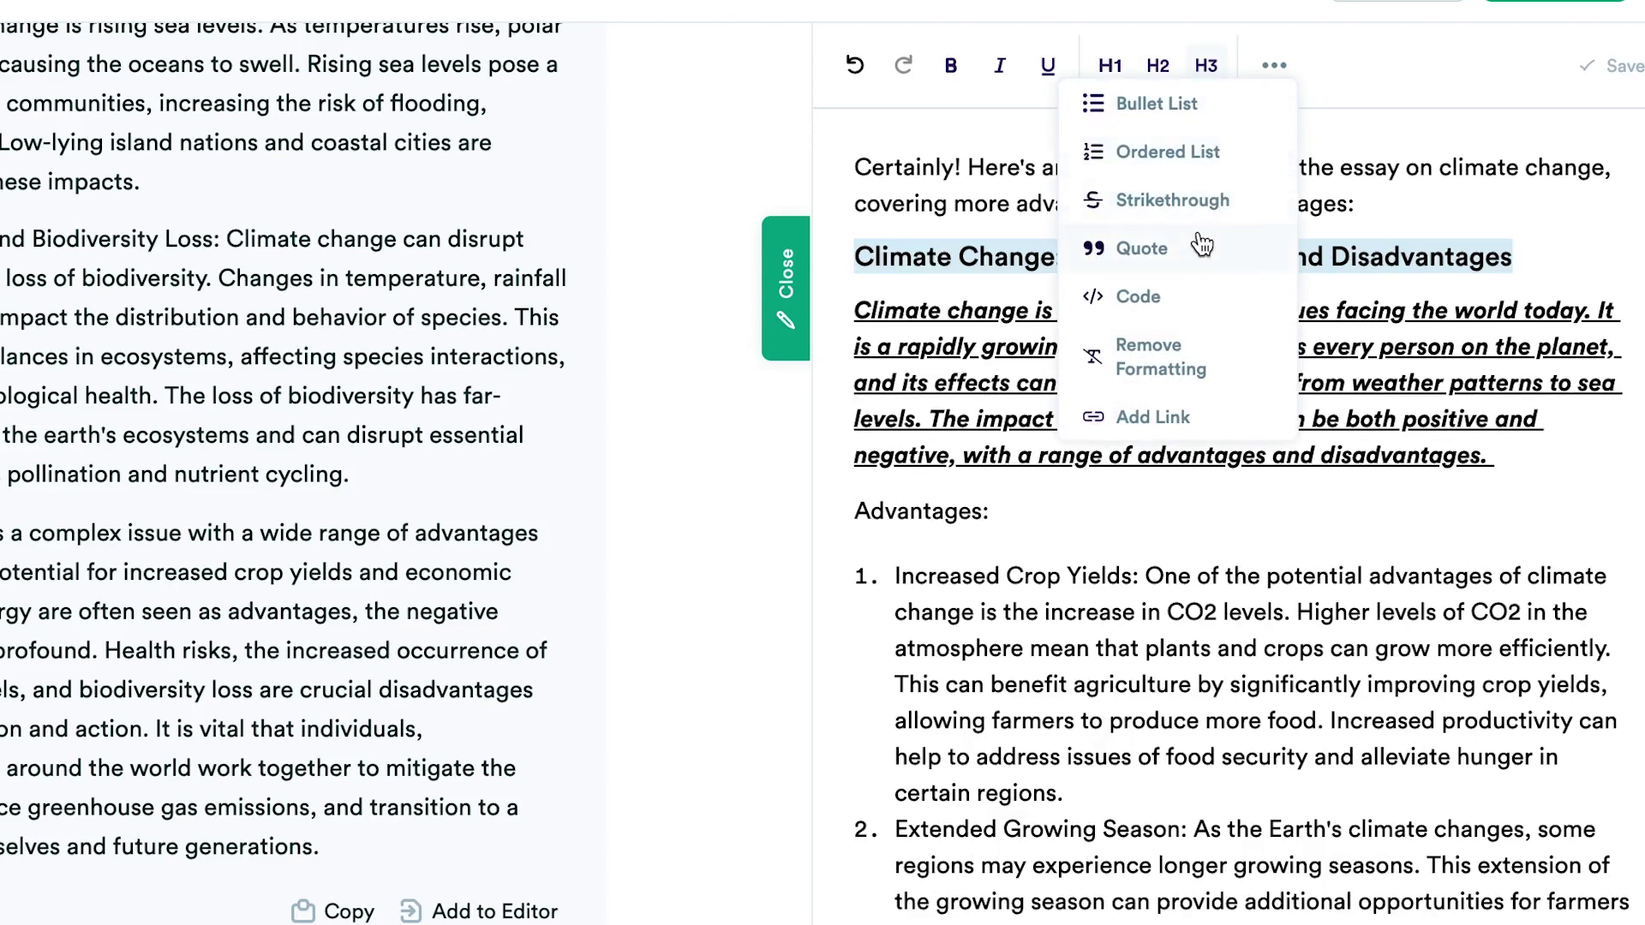
left_click(1258, 569)
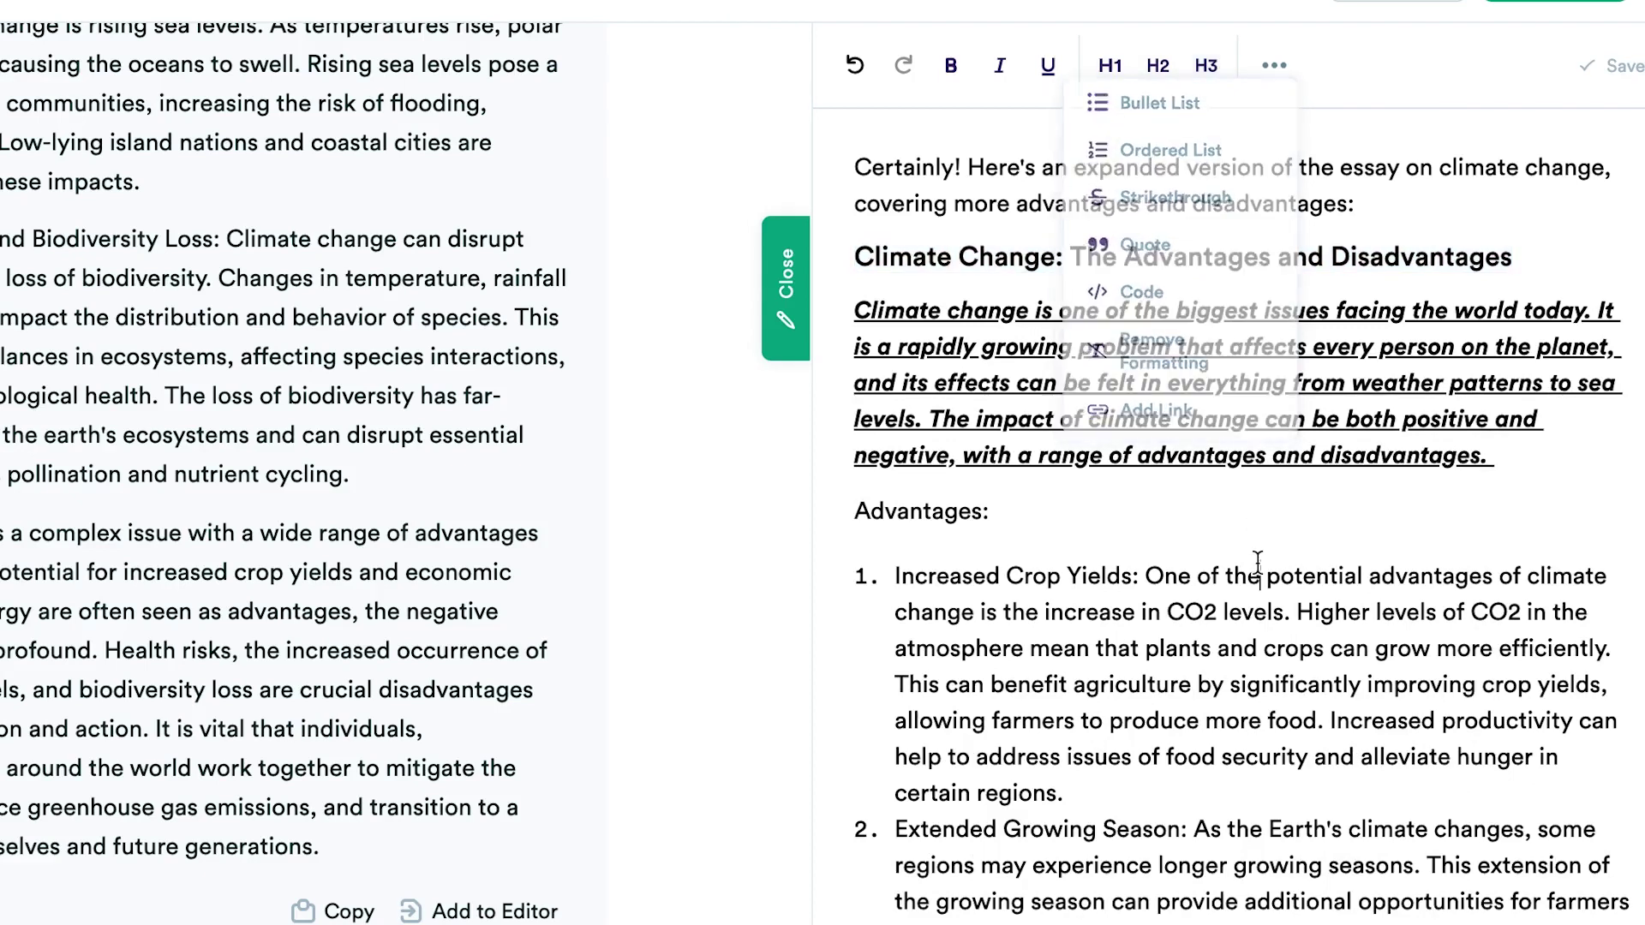
type("Increased crop yield Extended growing season Pollution")
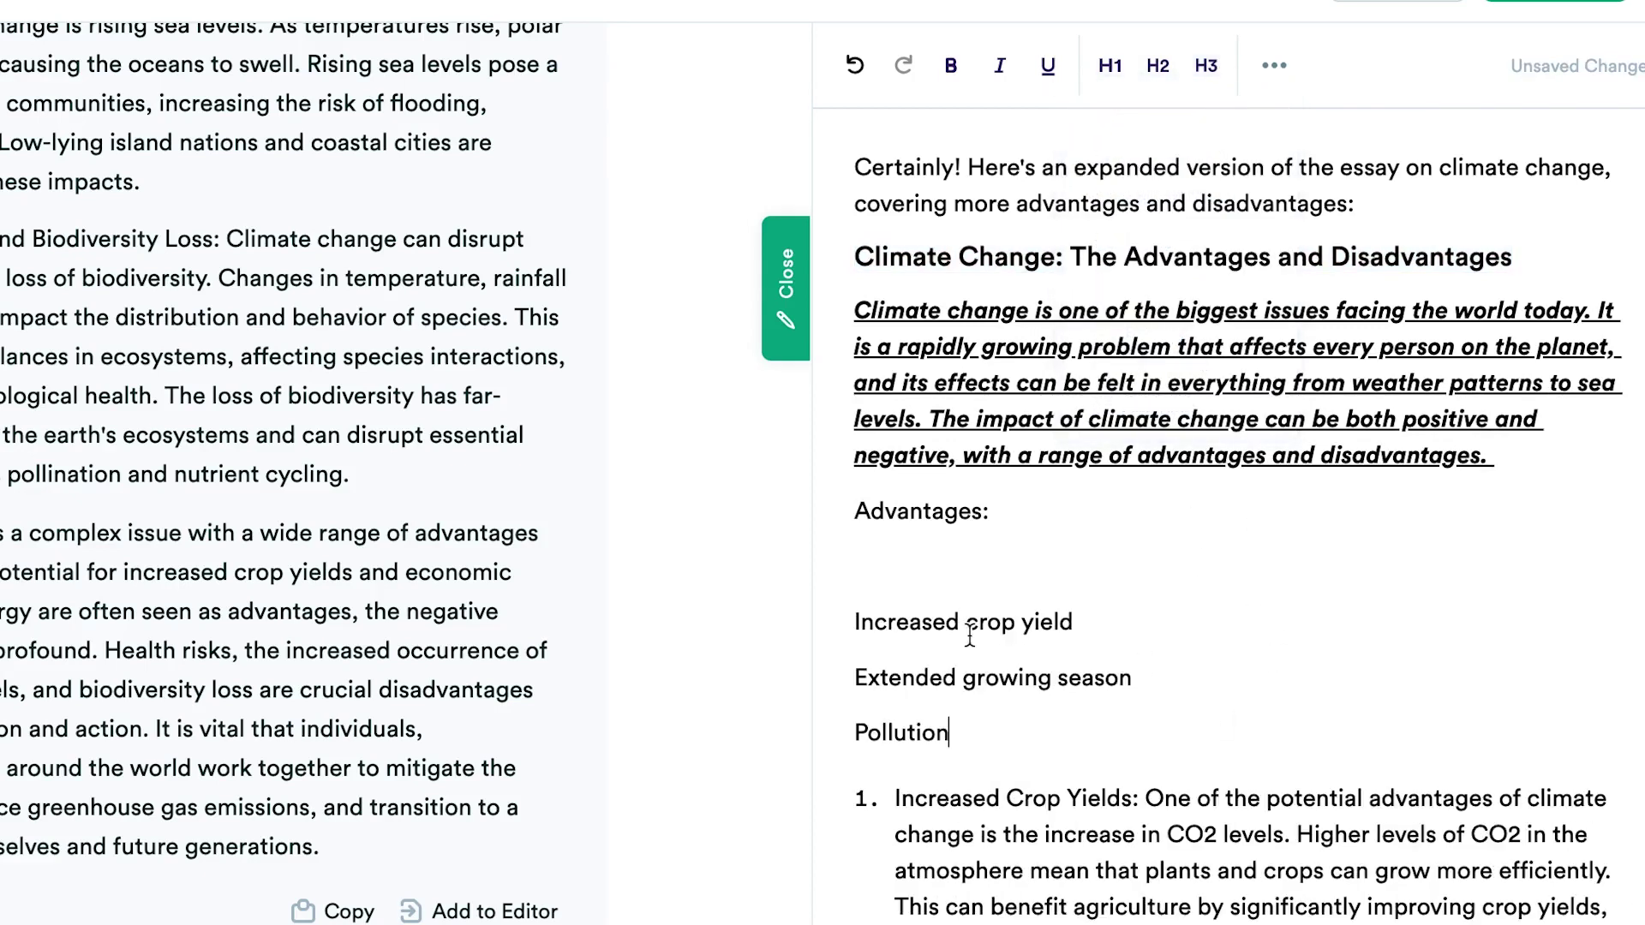
left_click_drag(953, 733, 829, 616)
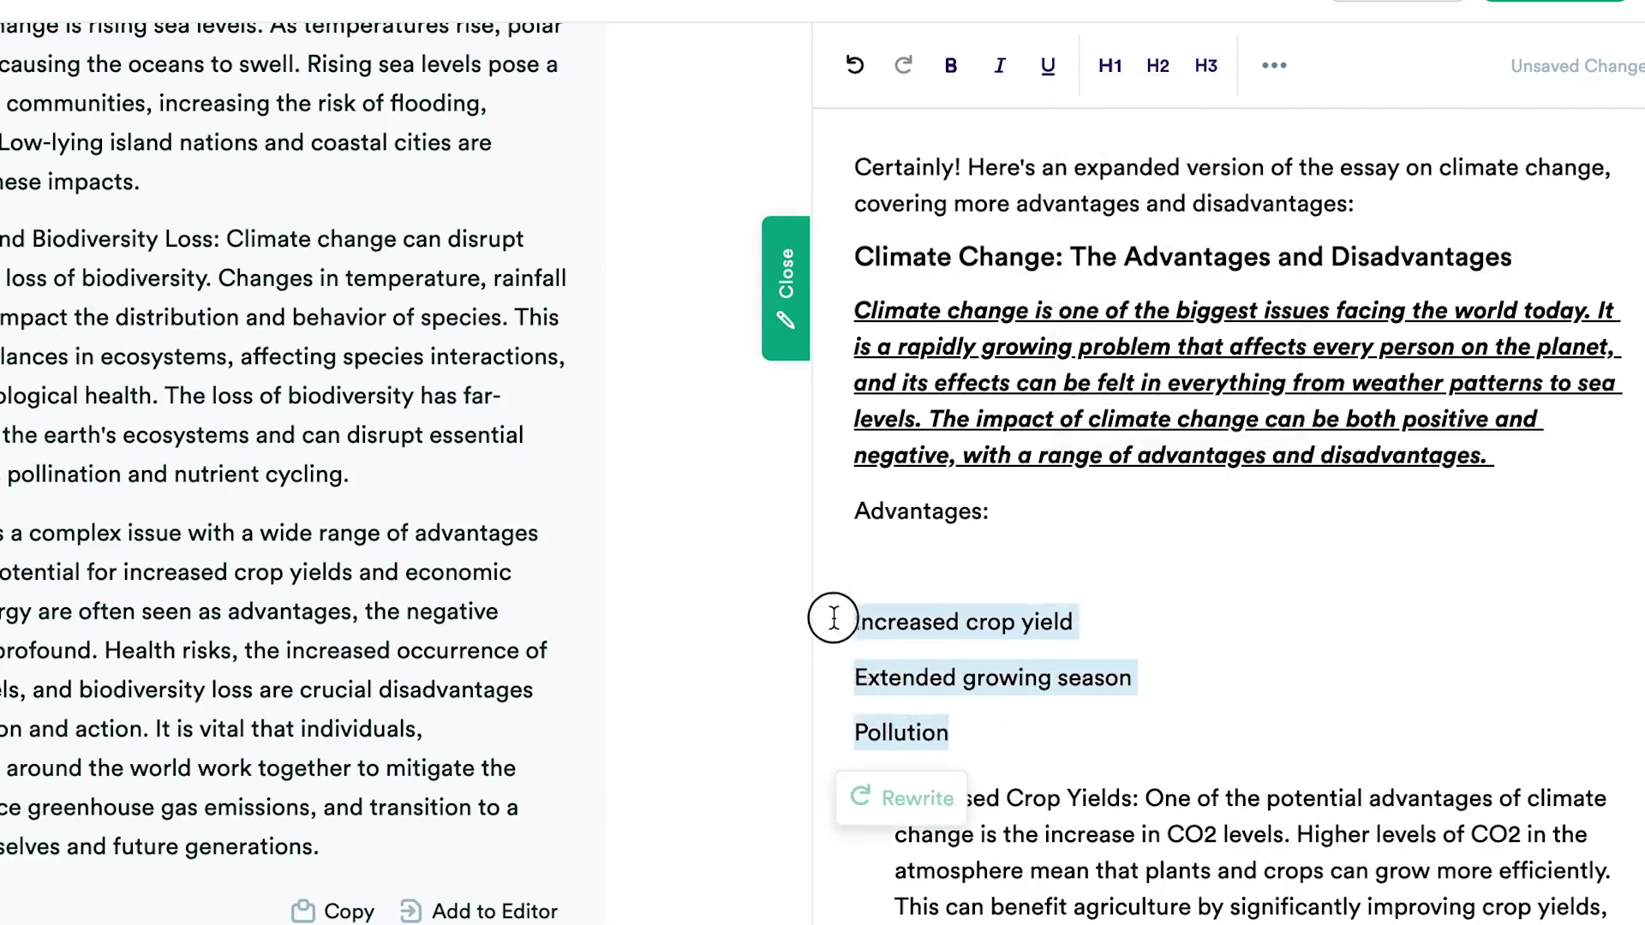
left_click(1267, 69)
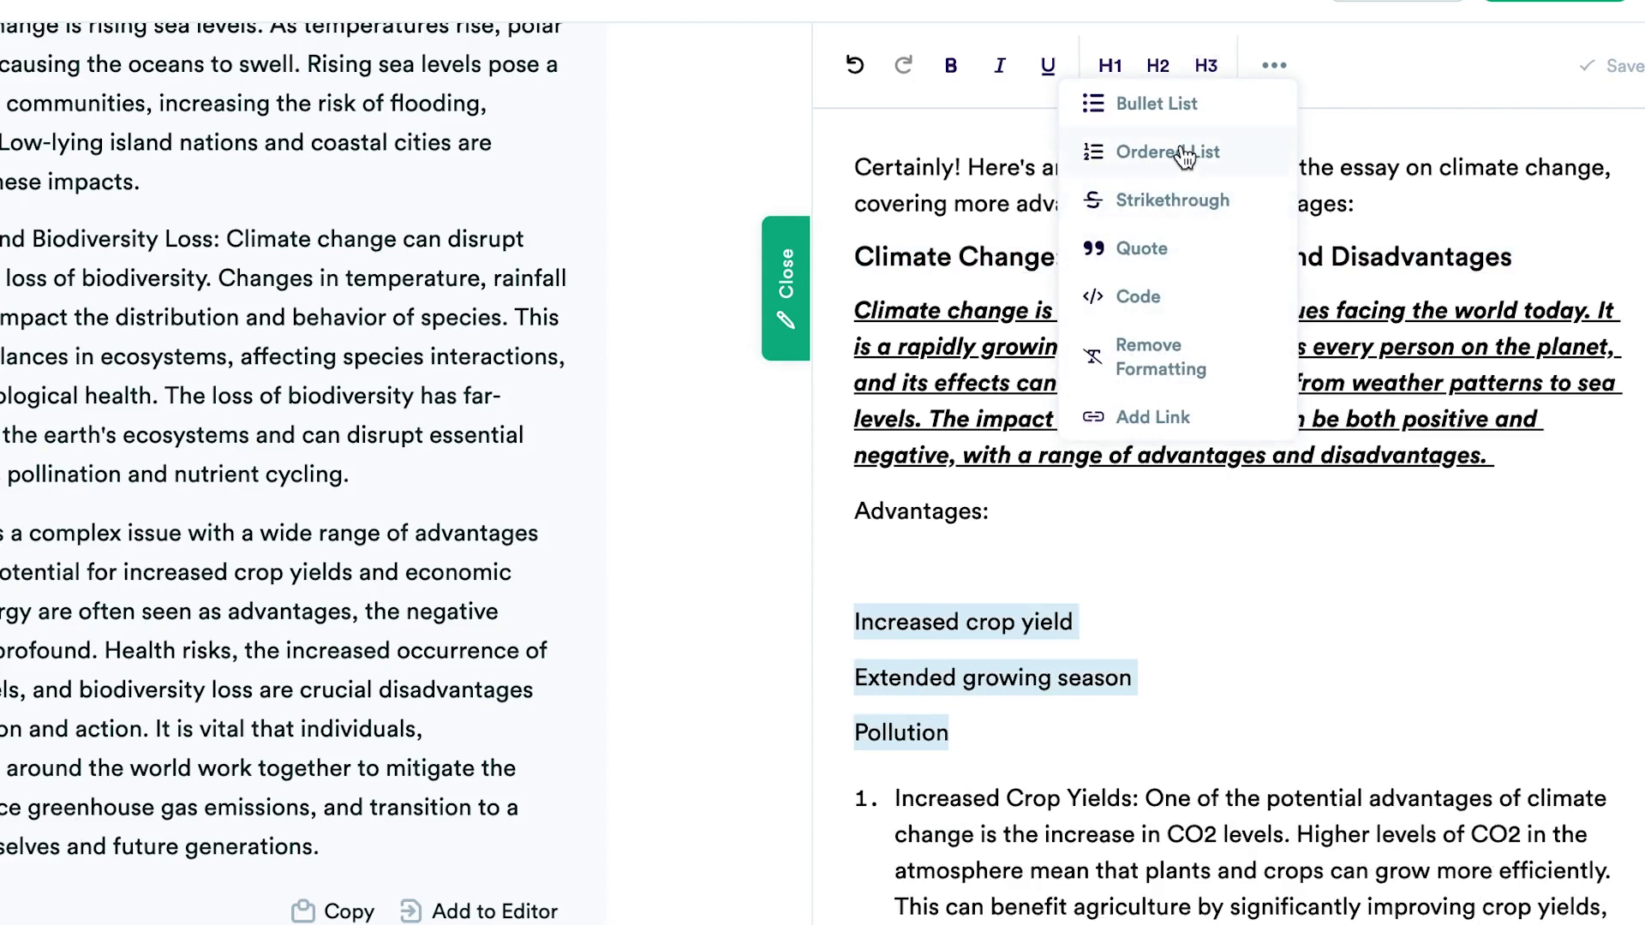
left_click(1173, 102)
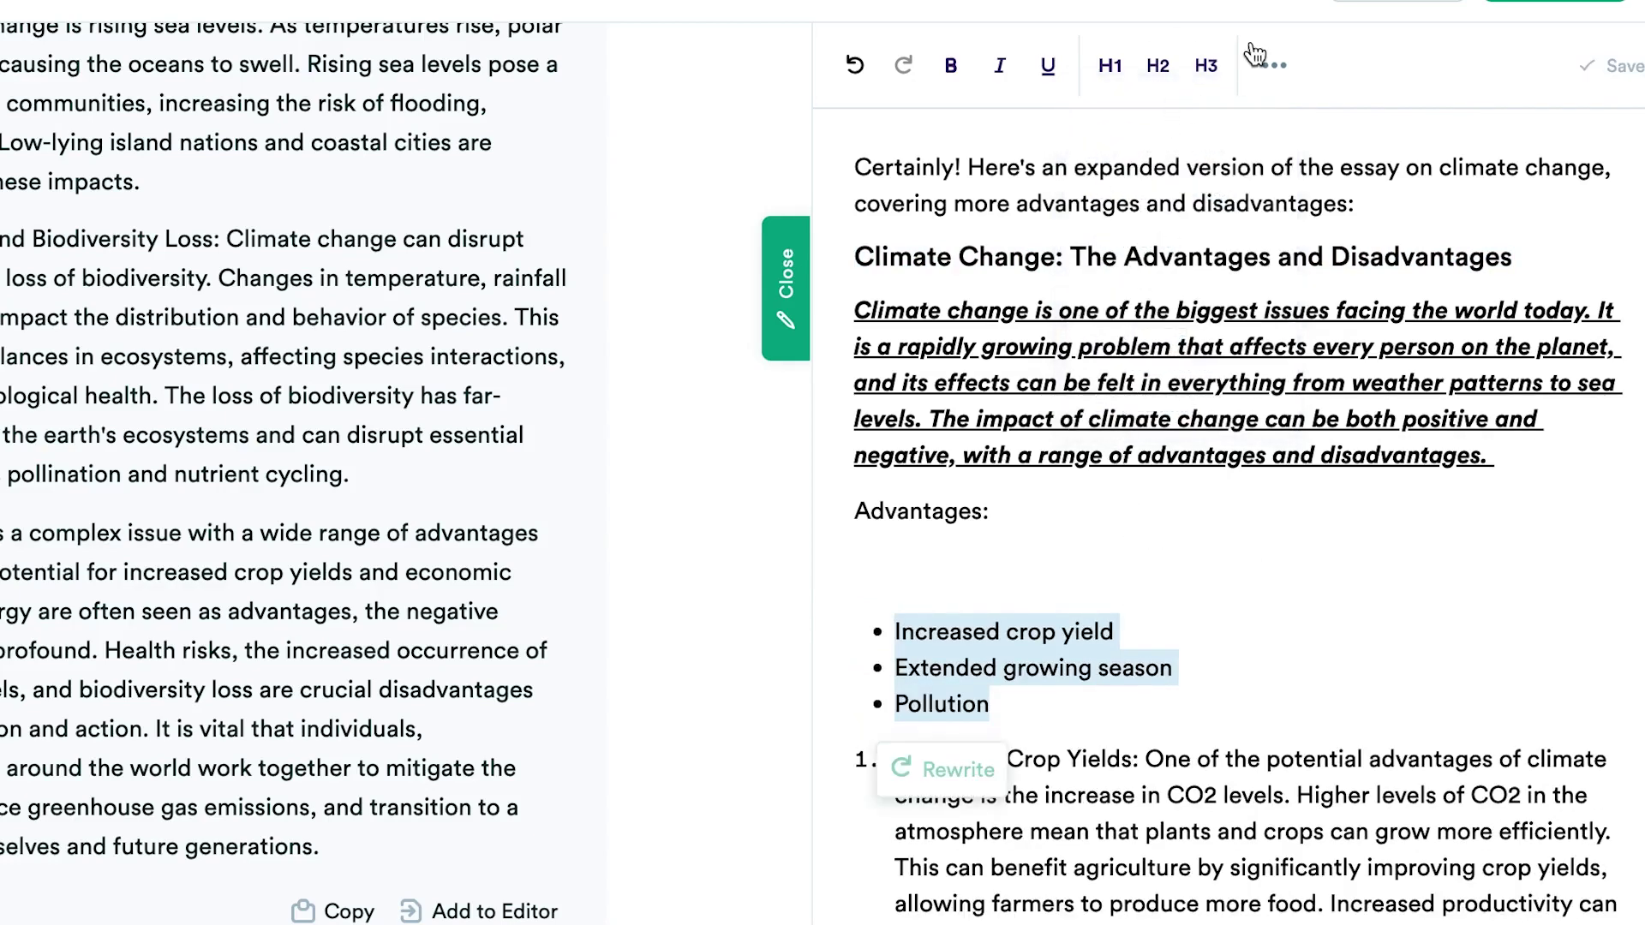
left_click(1273, 66)
left_click(1215, 154)
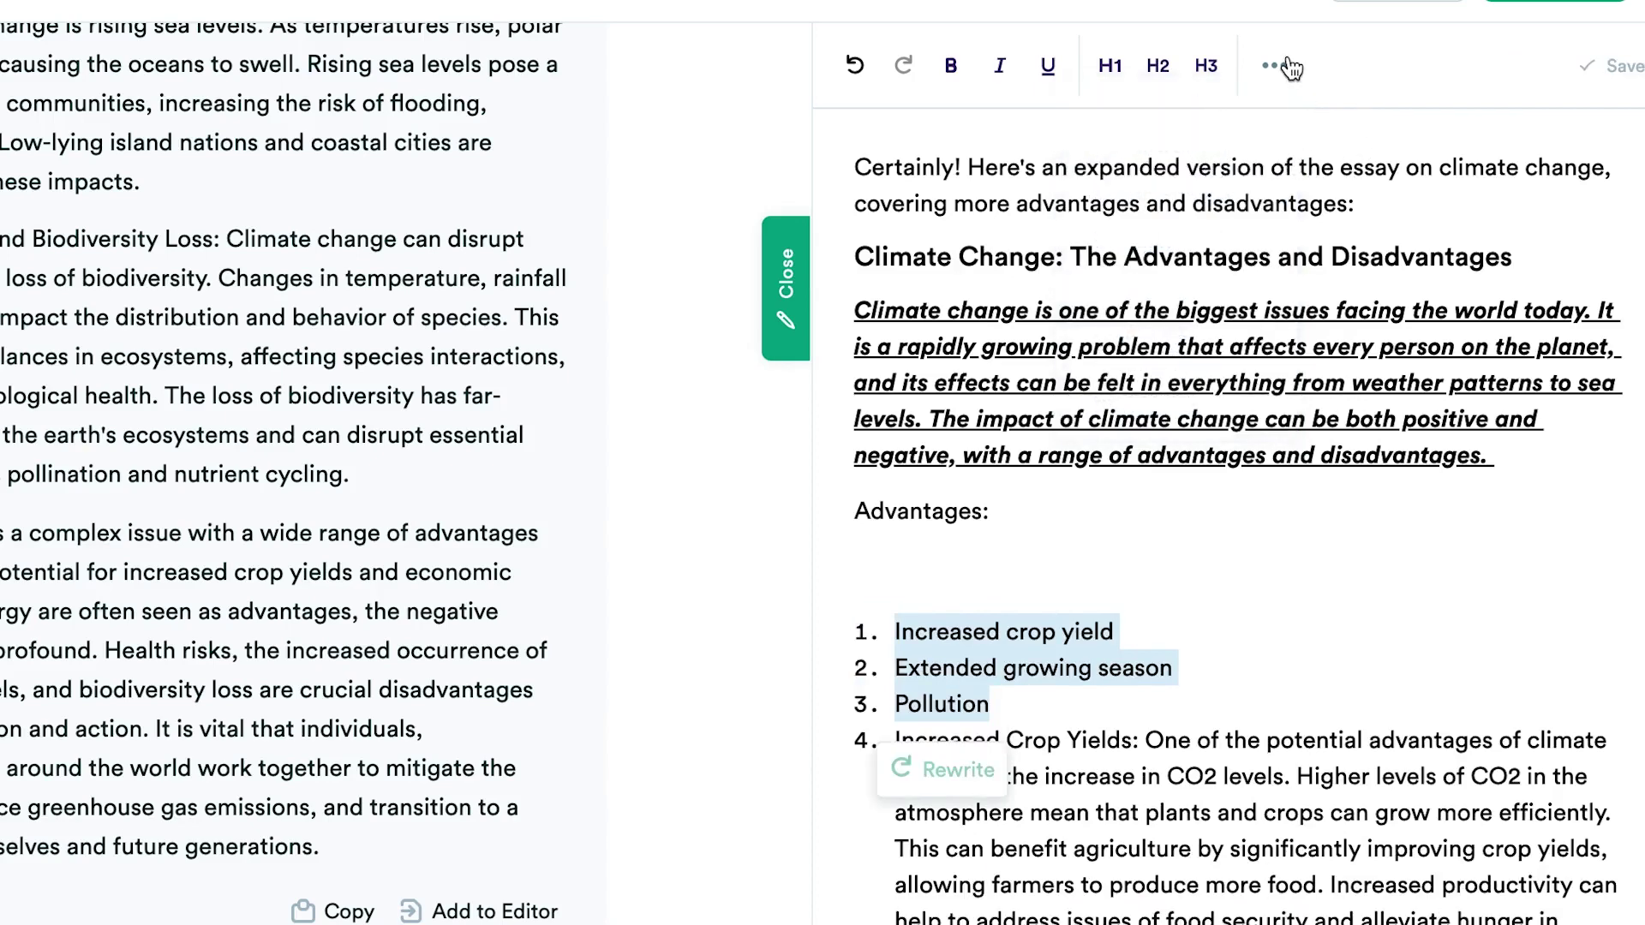
Turn the opening paragraph into a blockquote, then close the editor panel
left_click(1274, 66)
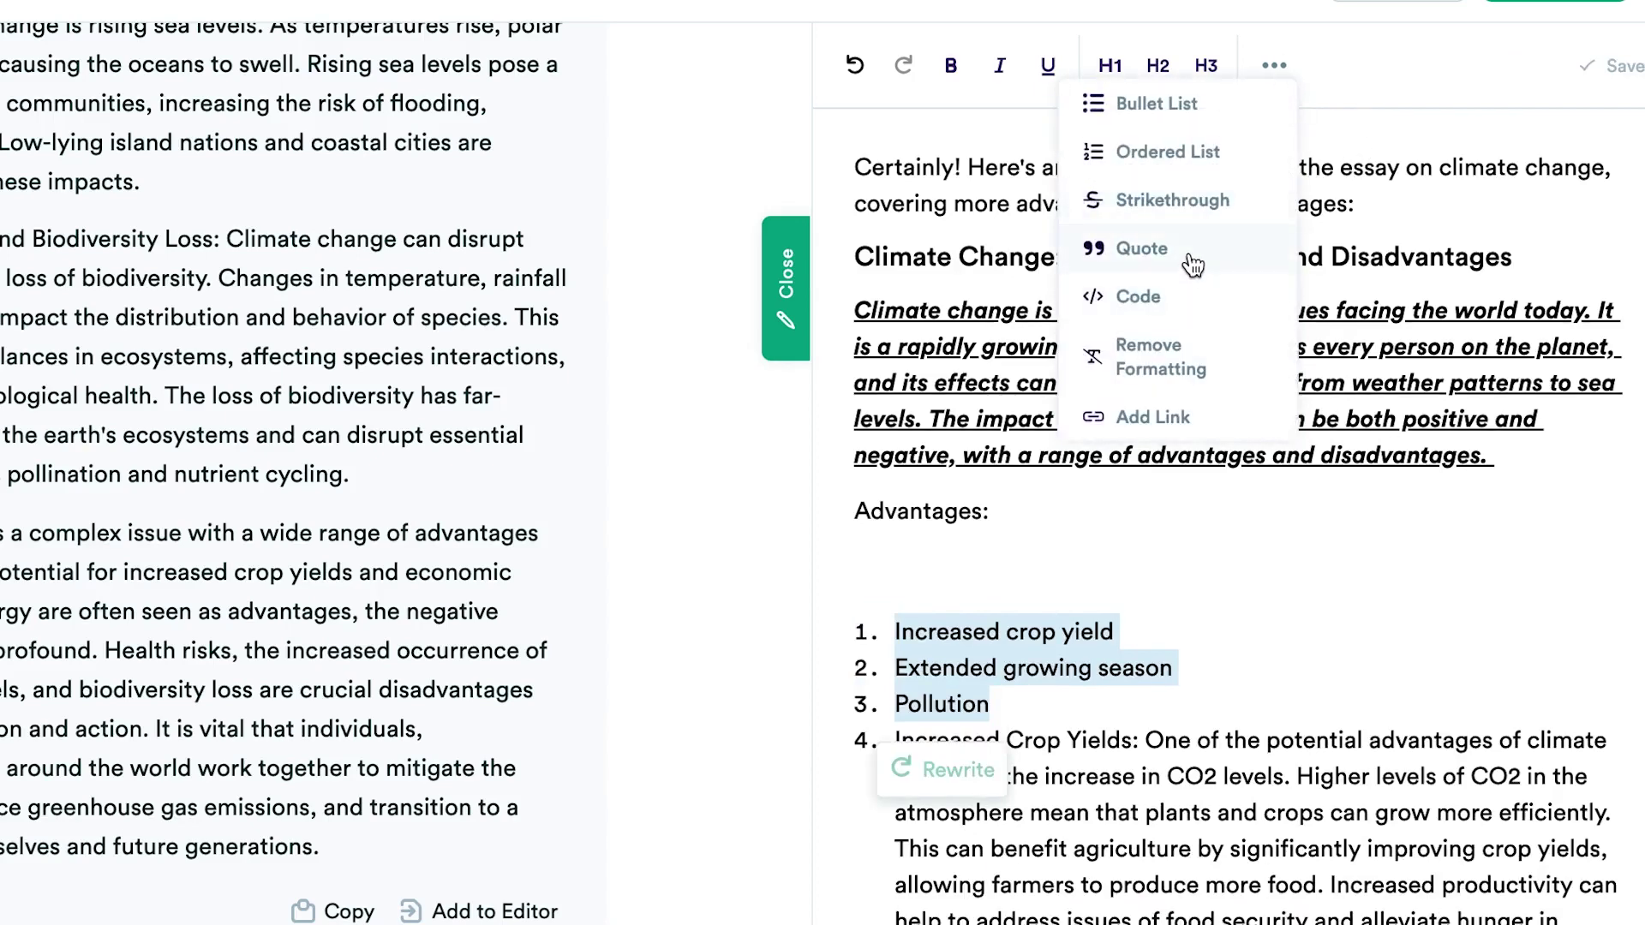
left_click(1508, 457)
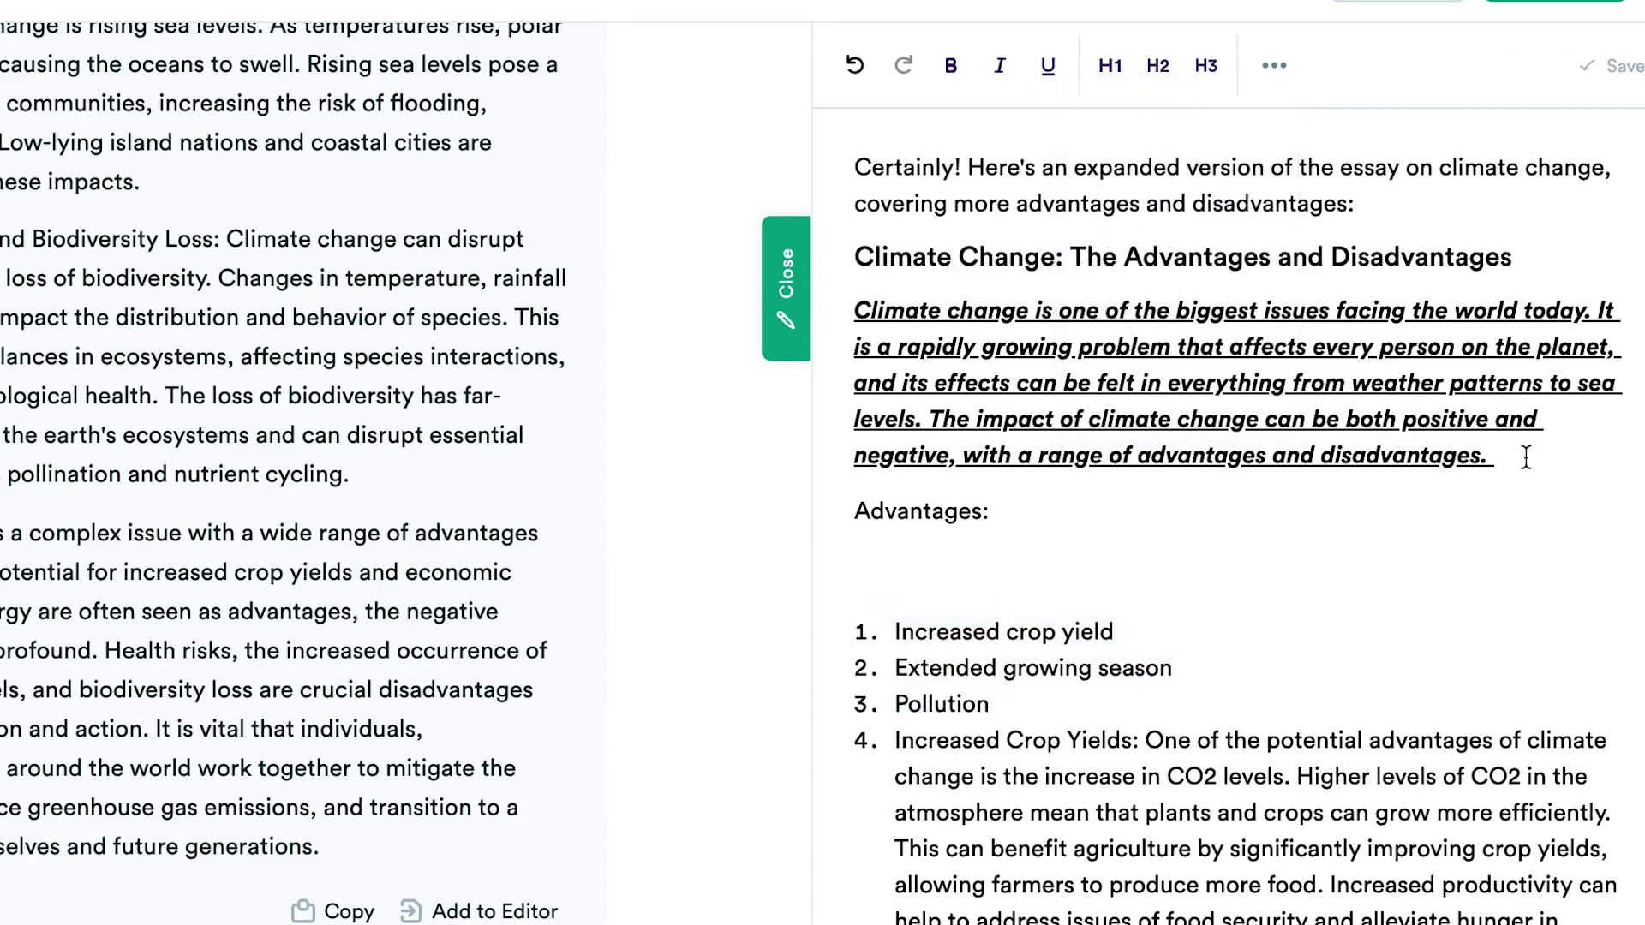
left_click_drag(1520, 455, 861, 347)
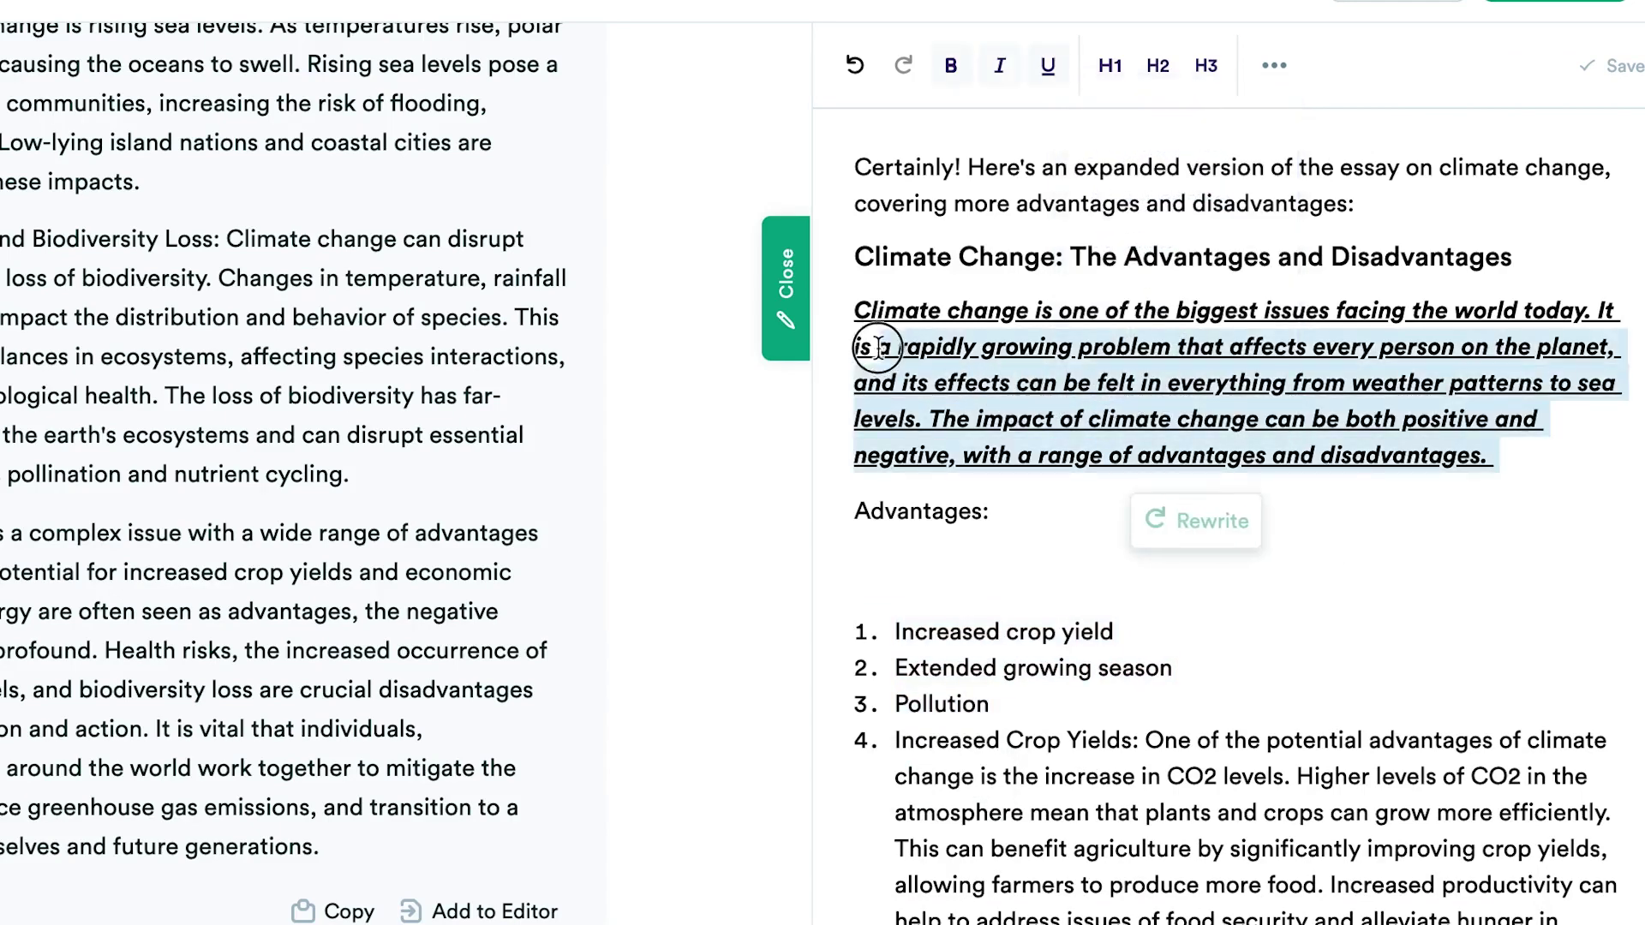
left_click(1270, 66)
left_click(1209, 250)
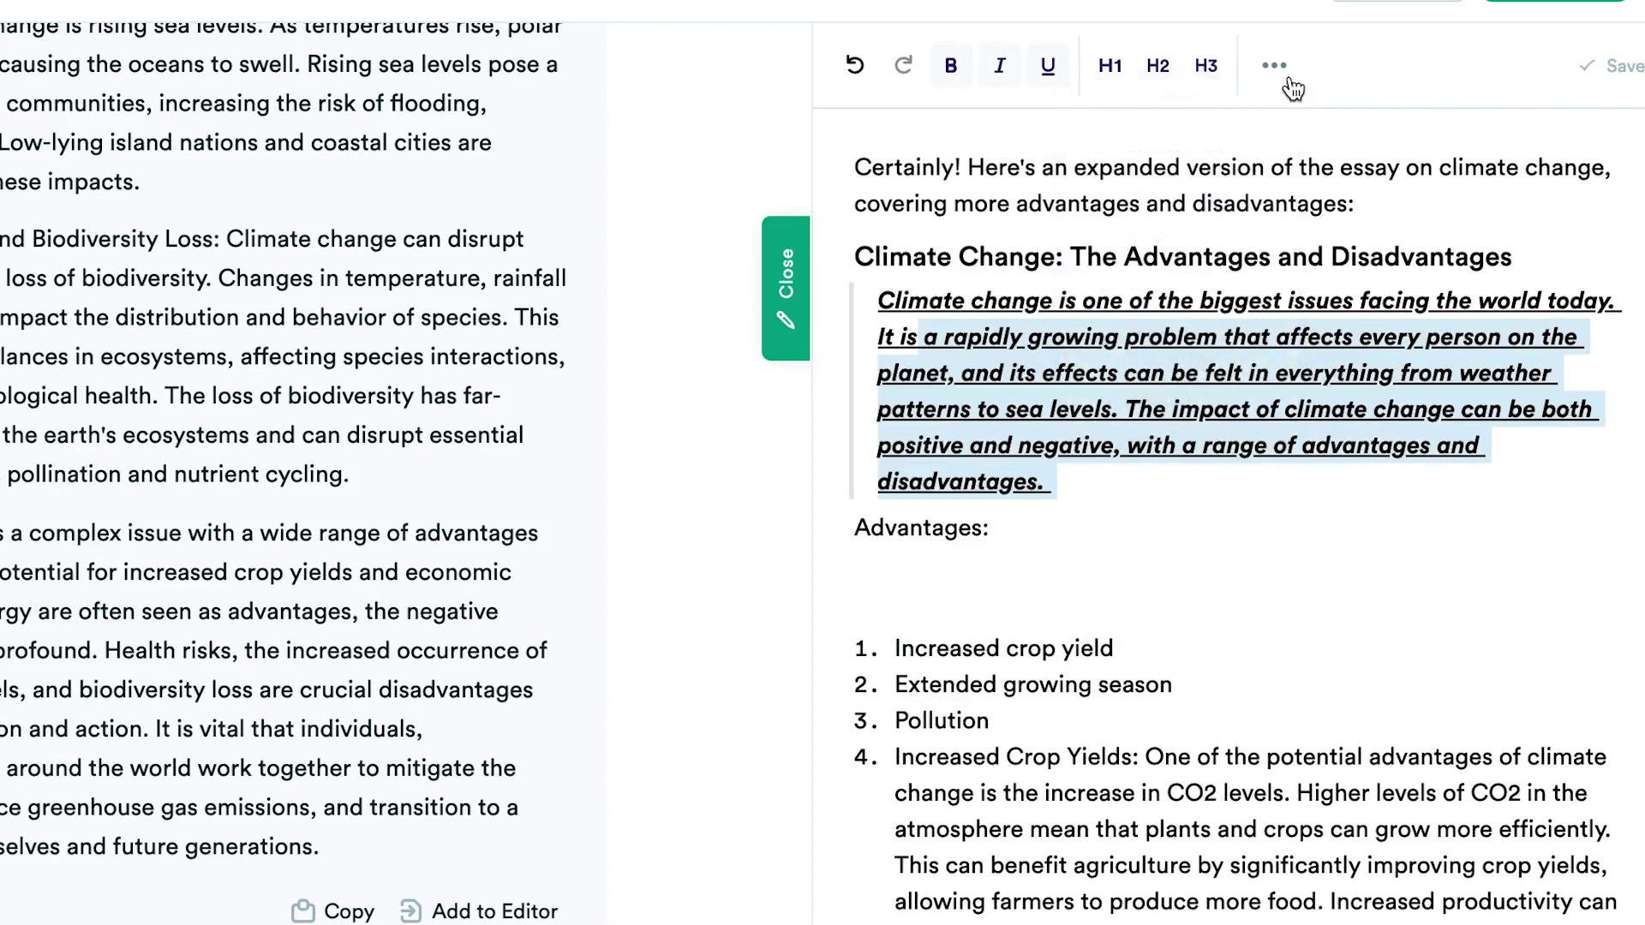
scroll(1170, 495, "down", 3)
scroll(1170, 495, "down", 10)
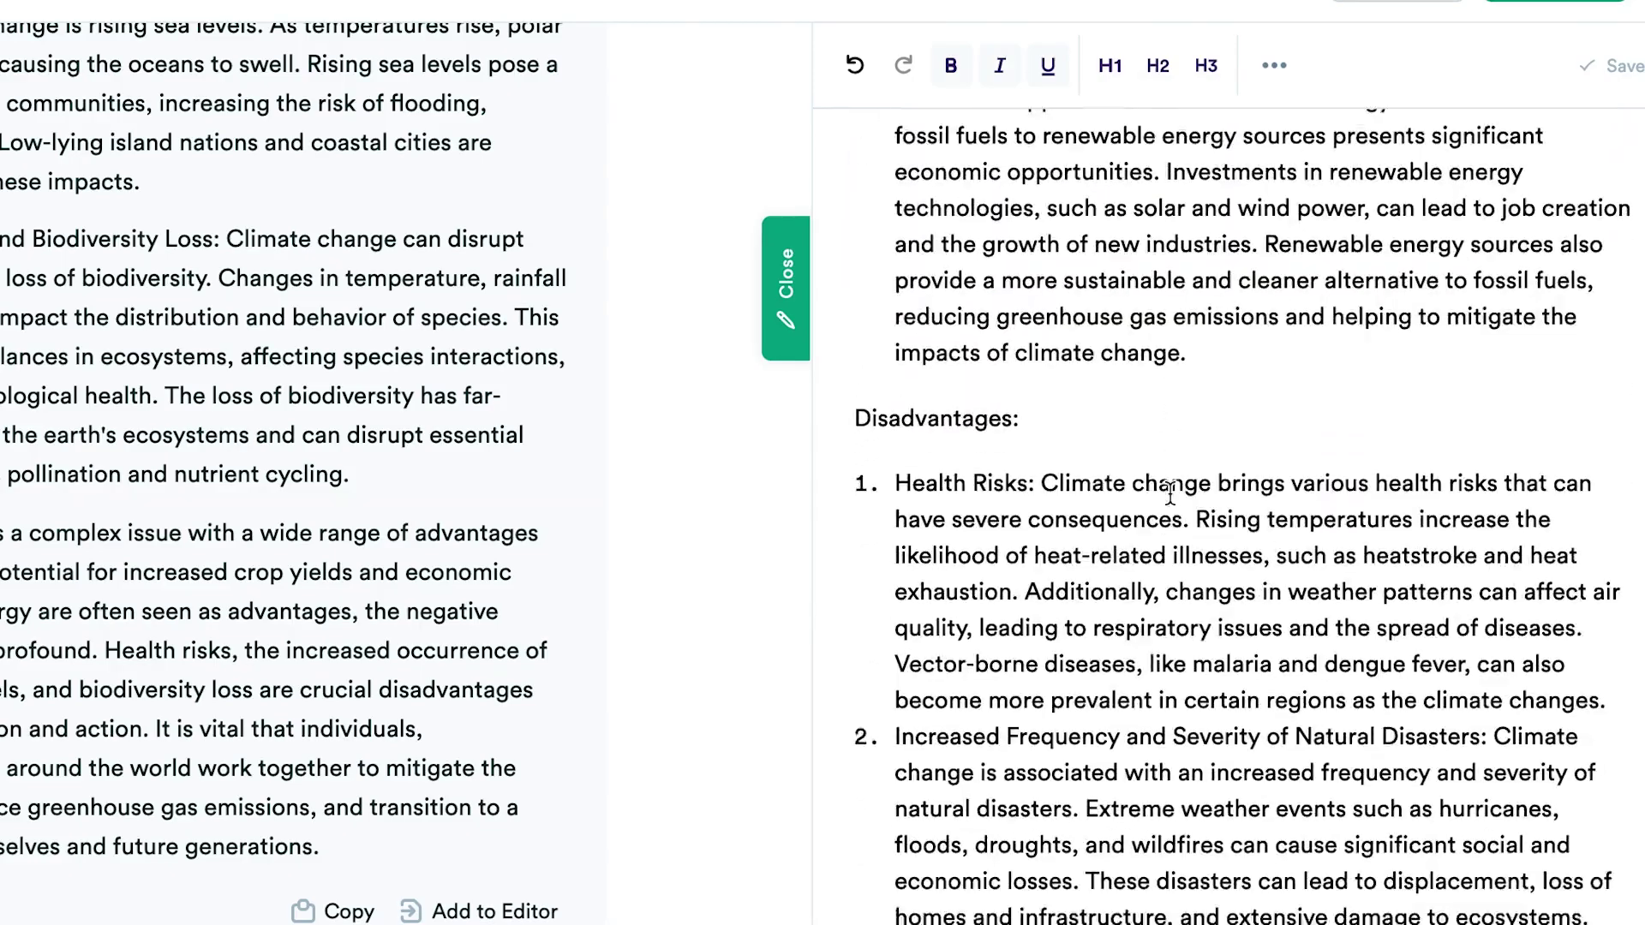
scroll(1170, 495, "up", 15)
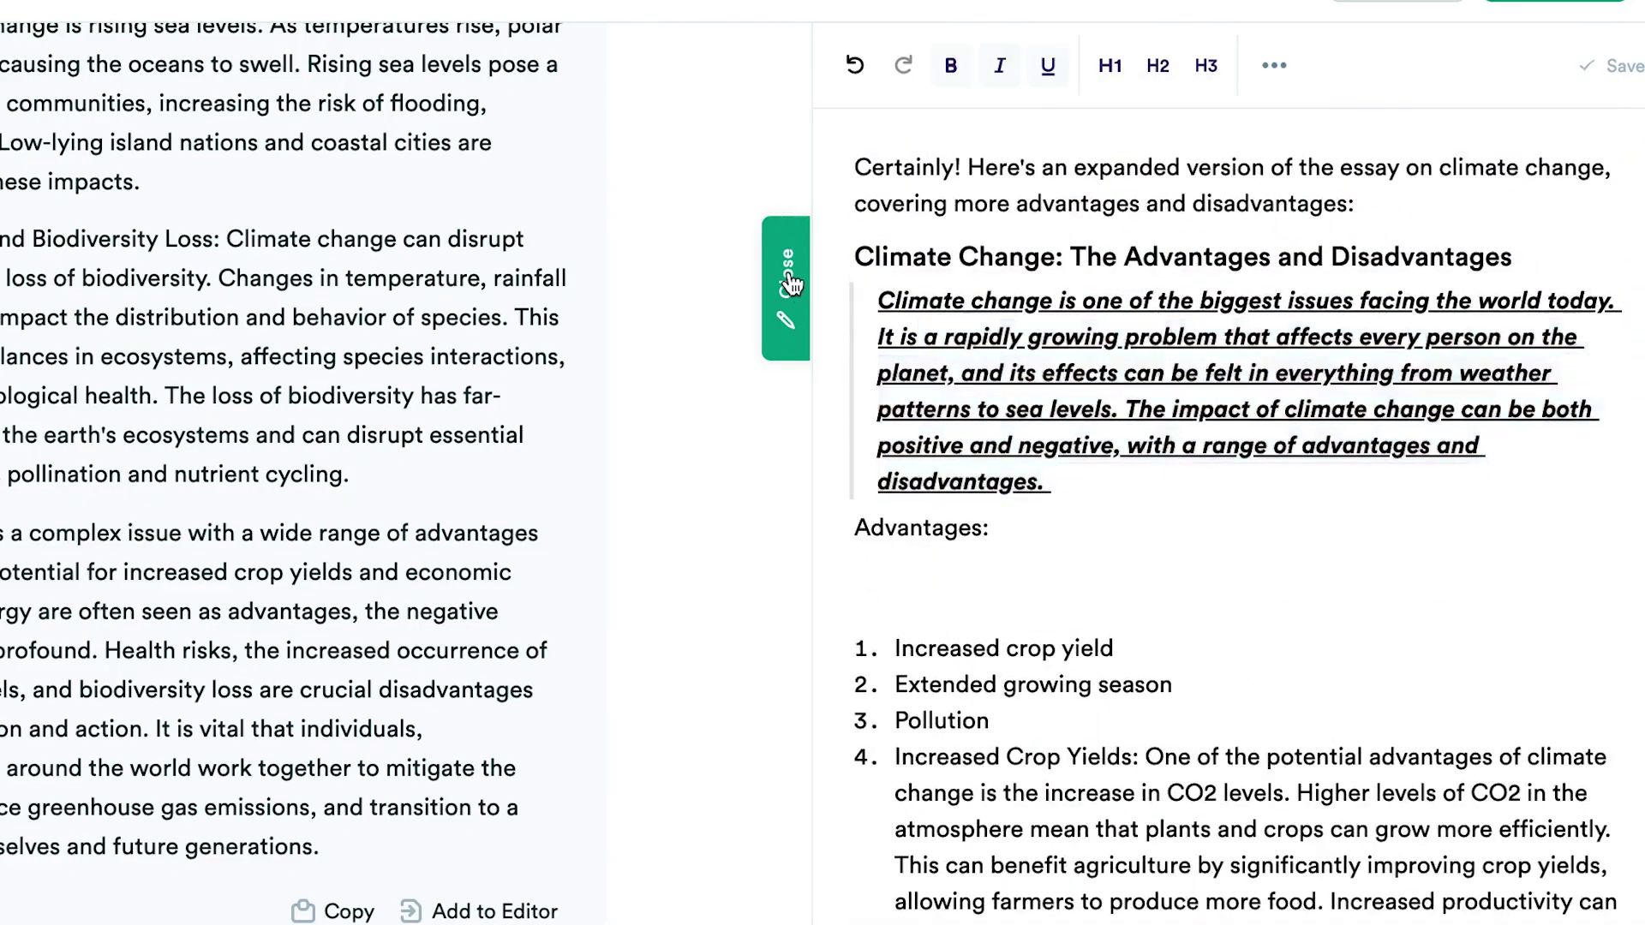
left_click(782, 275)
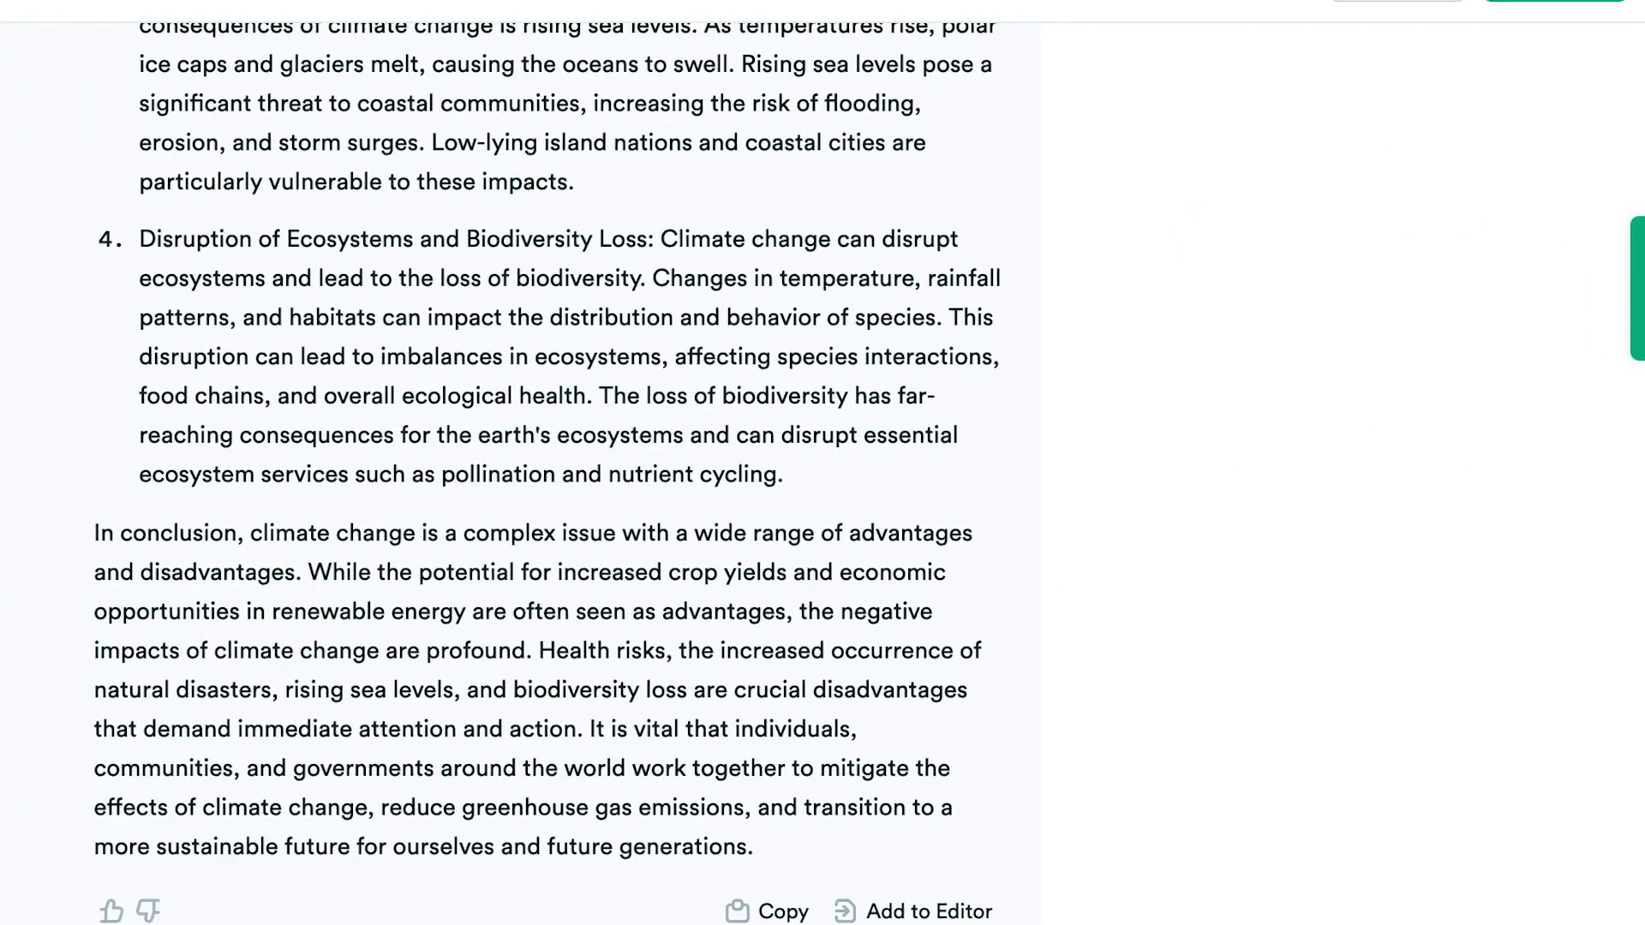
Reopen the editor panel and select the whole formatted essay
left_click(1637, 288)
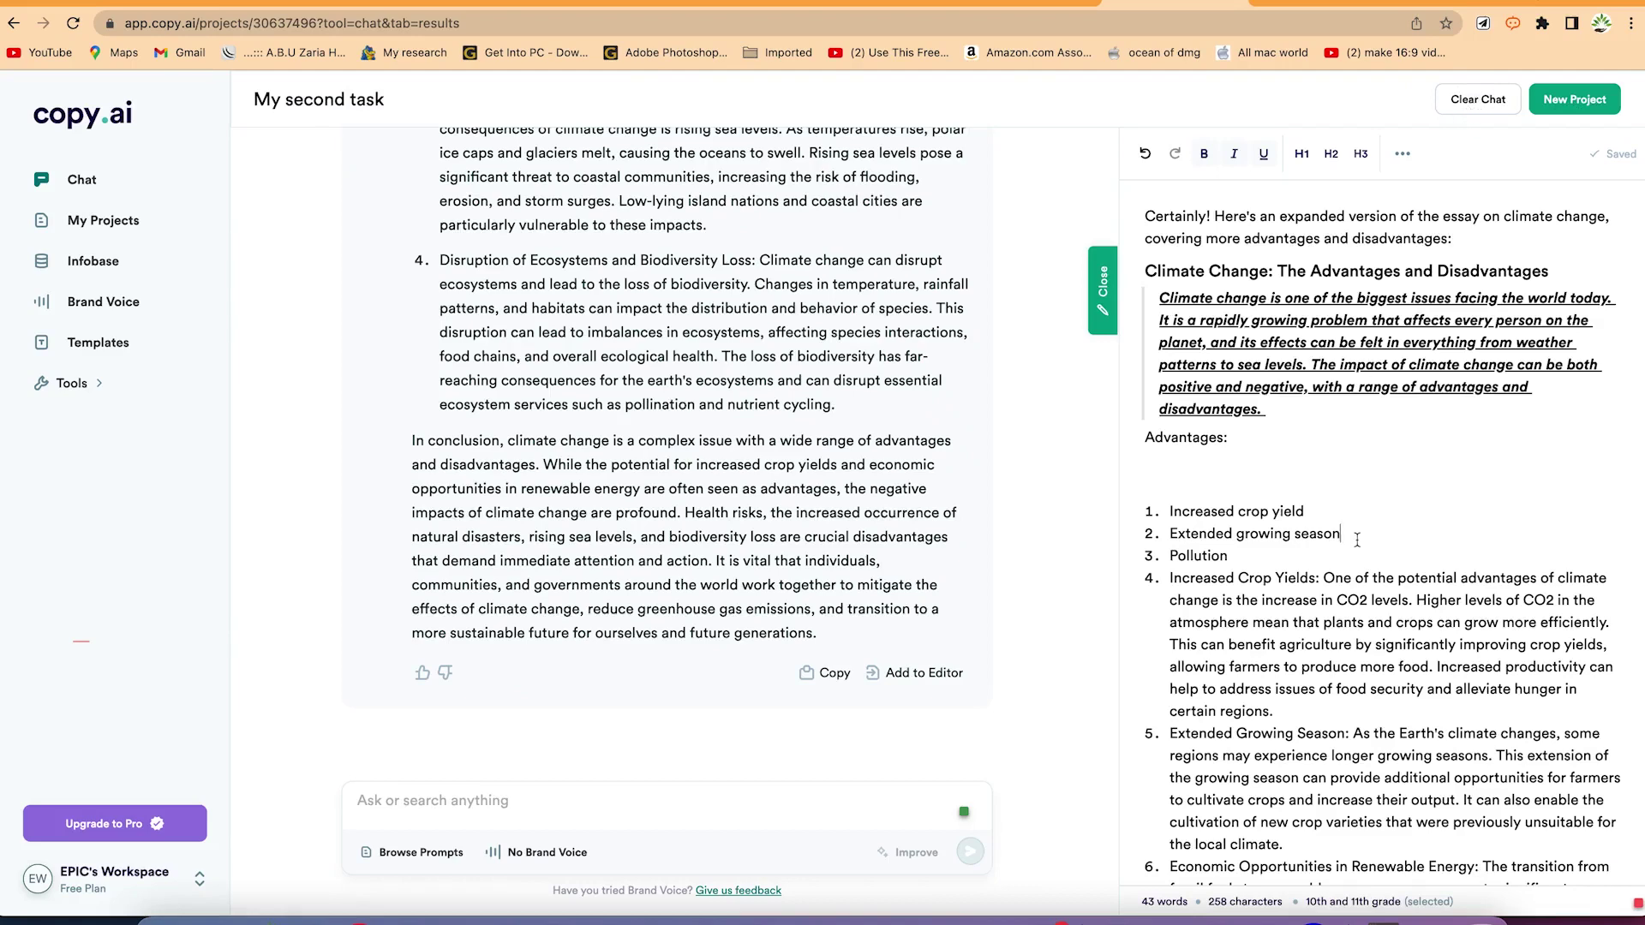
key("super+a")
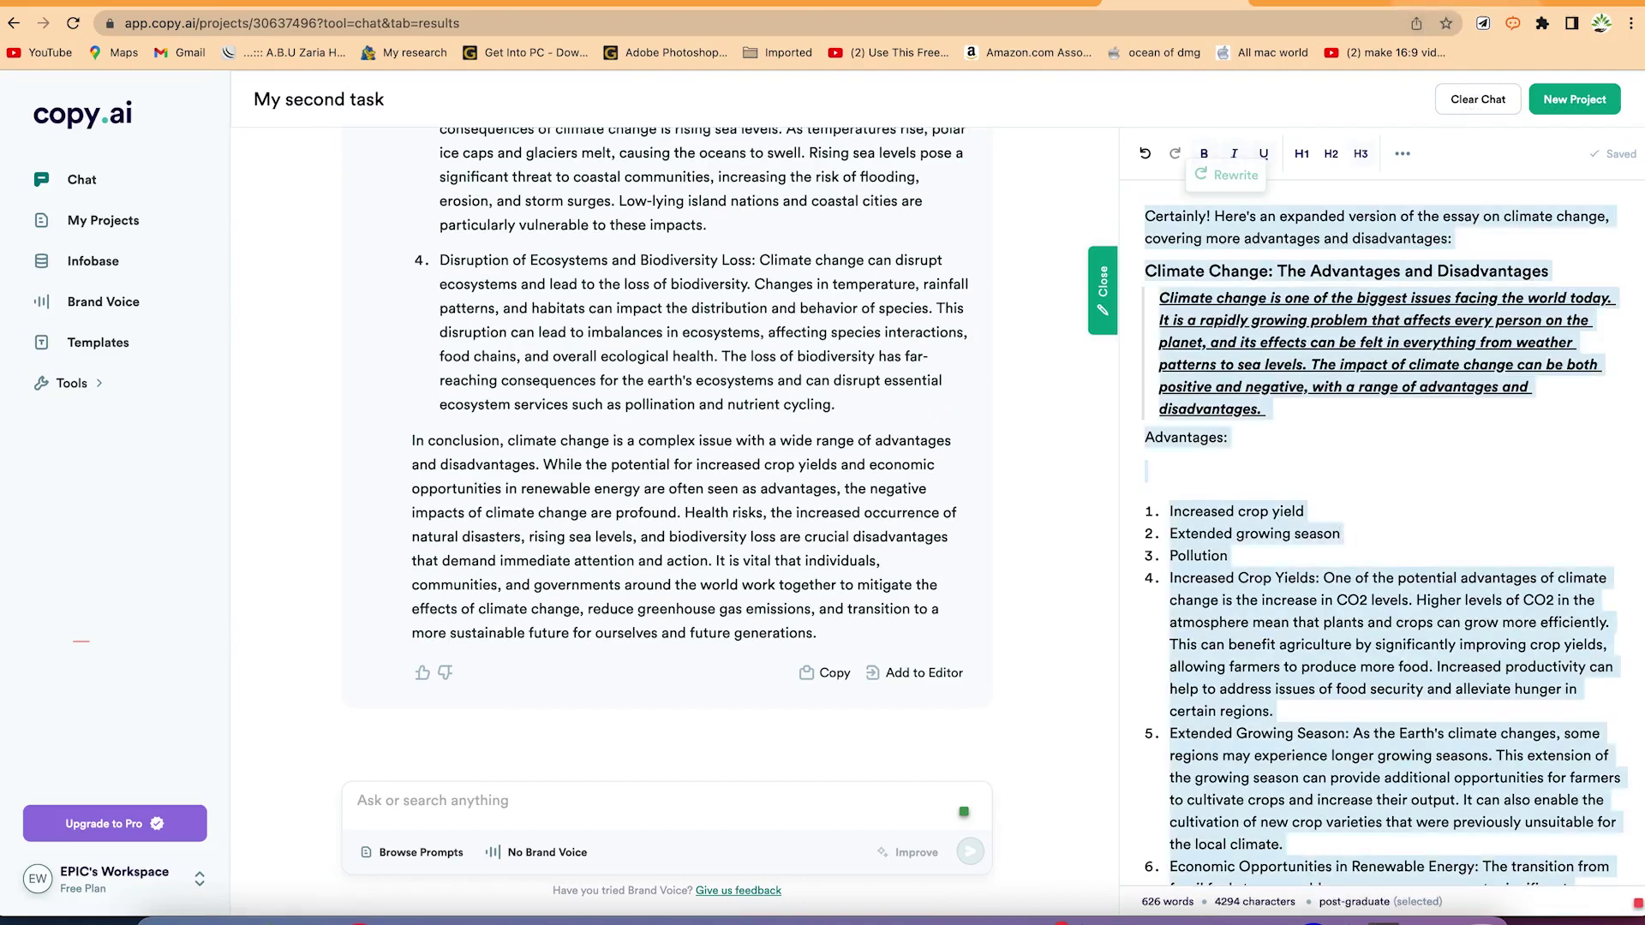
Load docs.google.com to reach the document holding the pasted essay
left_click(1555, 4)
type("d")
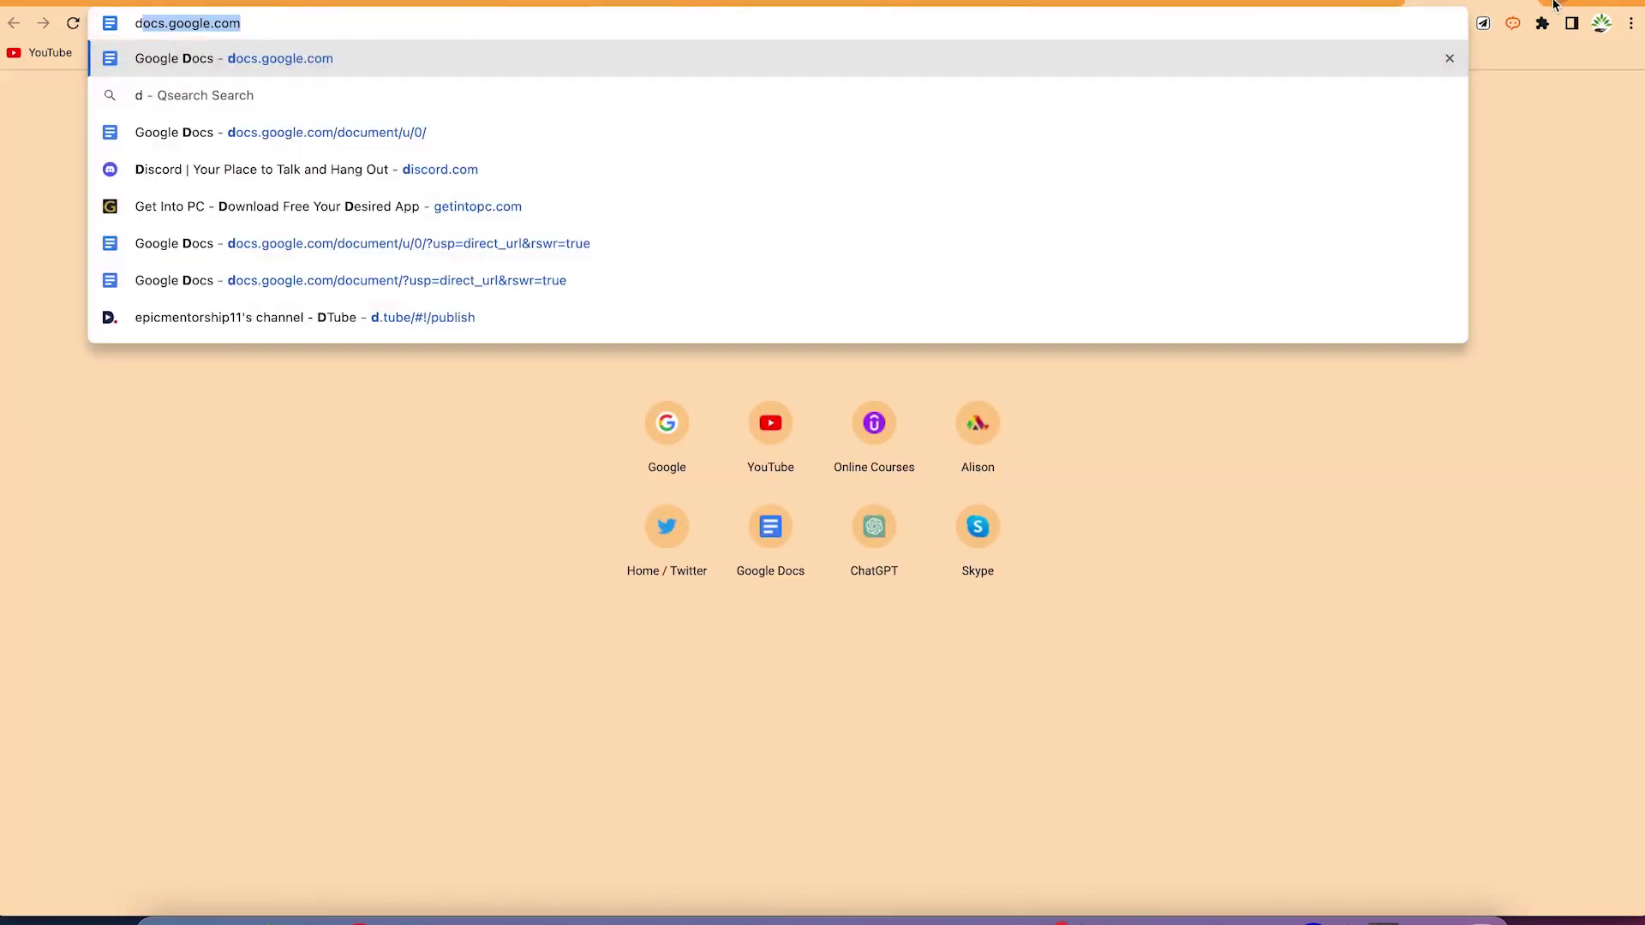
key("Return")
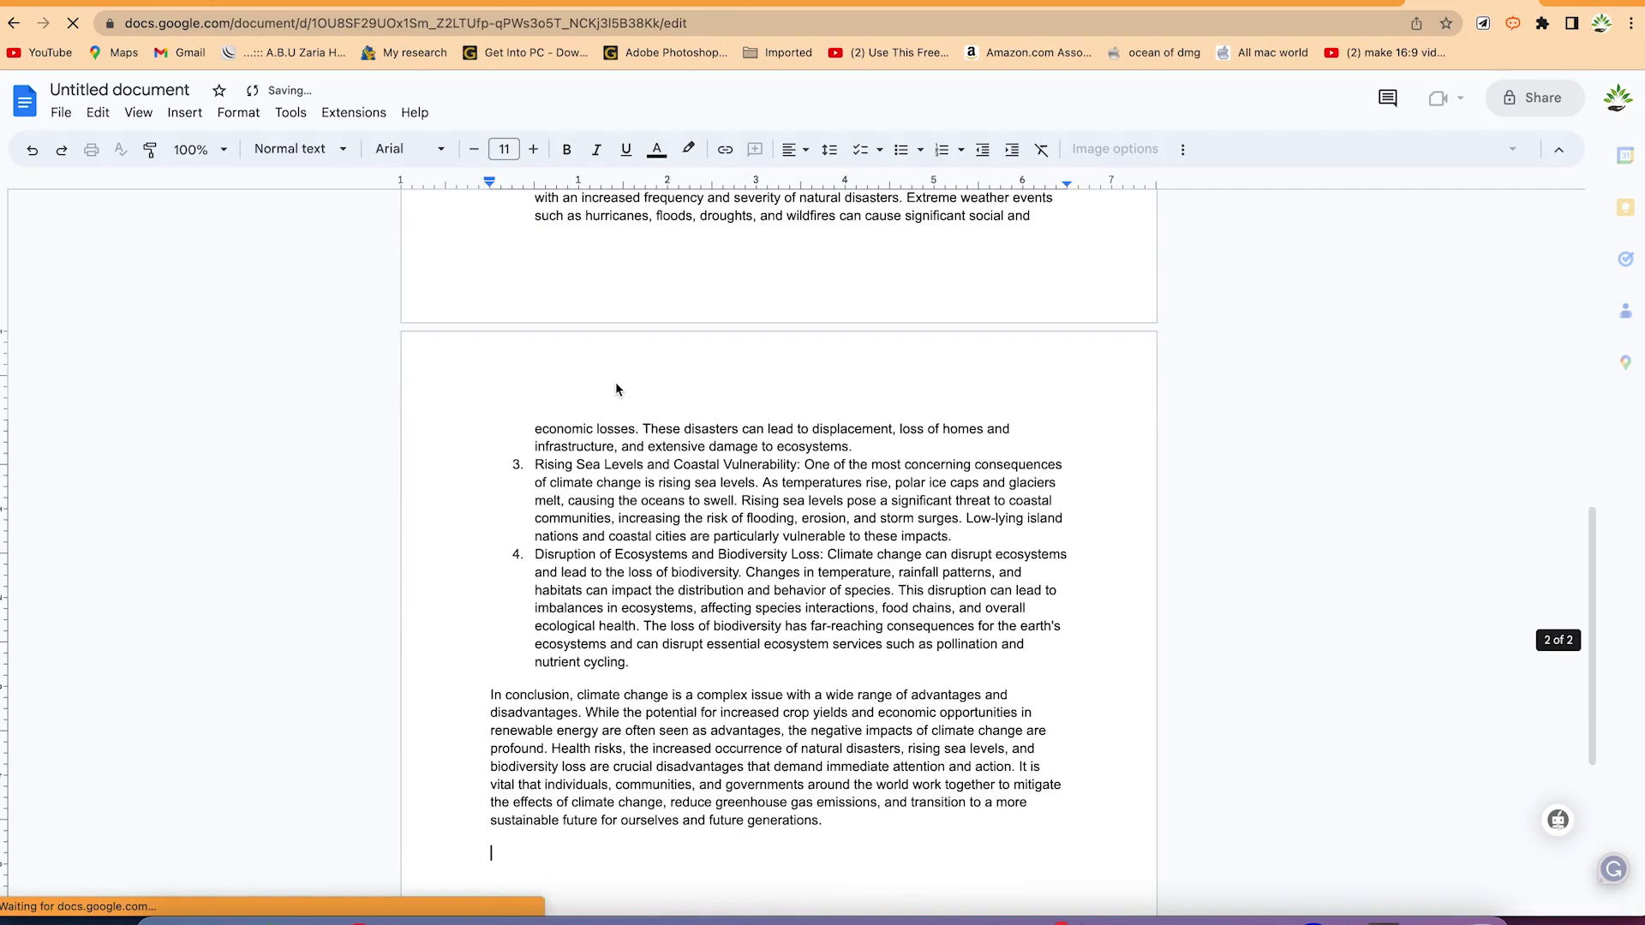
Scroll through the pasted climate-change essay to its conclusion, then return to Copy.ai
scroll(662, 437, "up", 6)
scroll(662, 437, "up", 5)
scroll(663, 437, "down", 12)
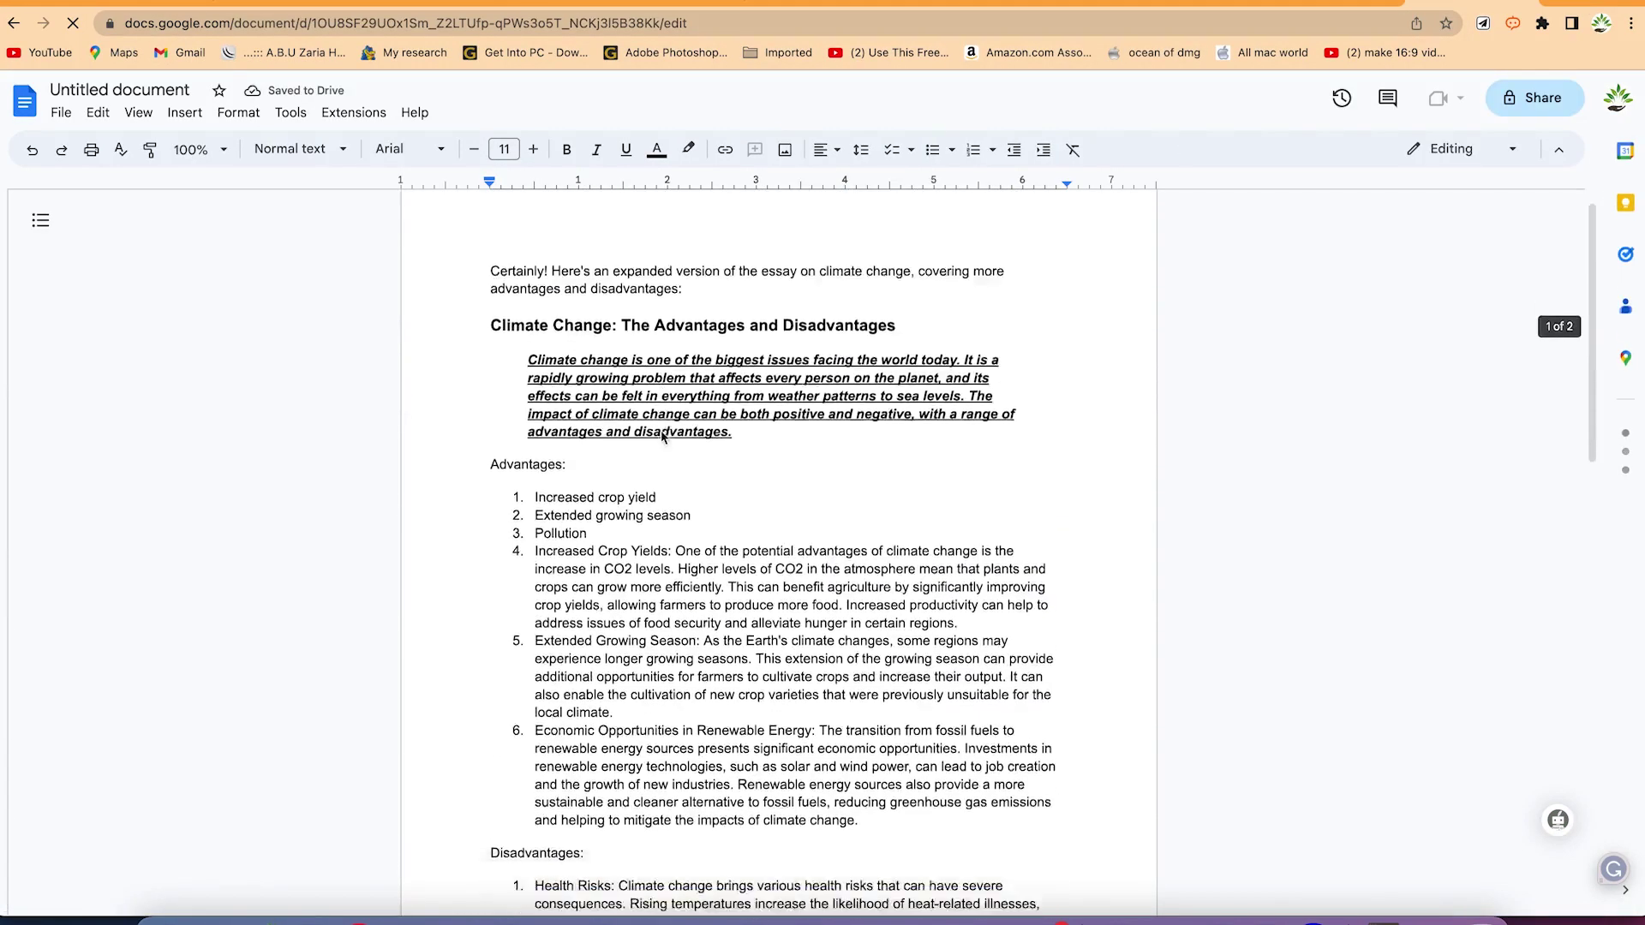
scroll(662, 437, "down", 4)
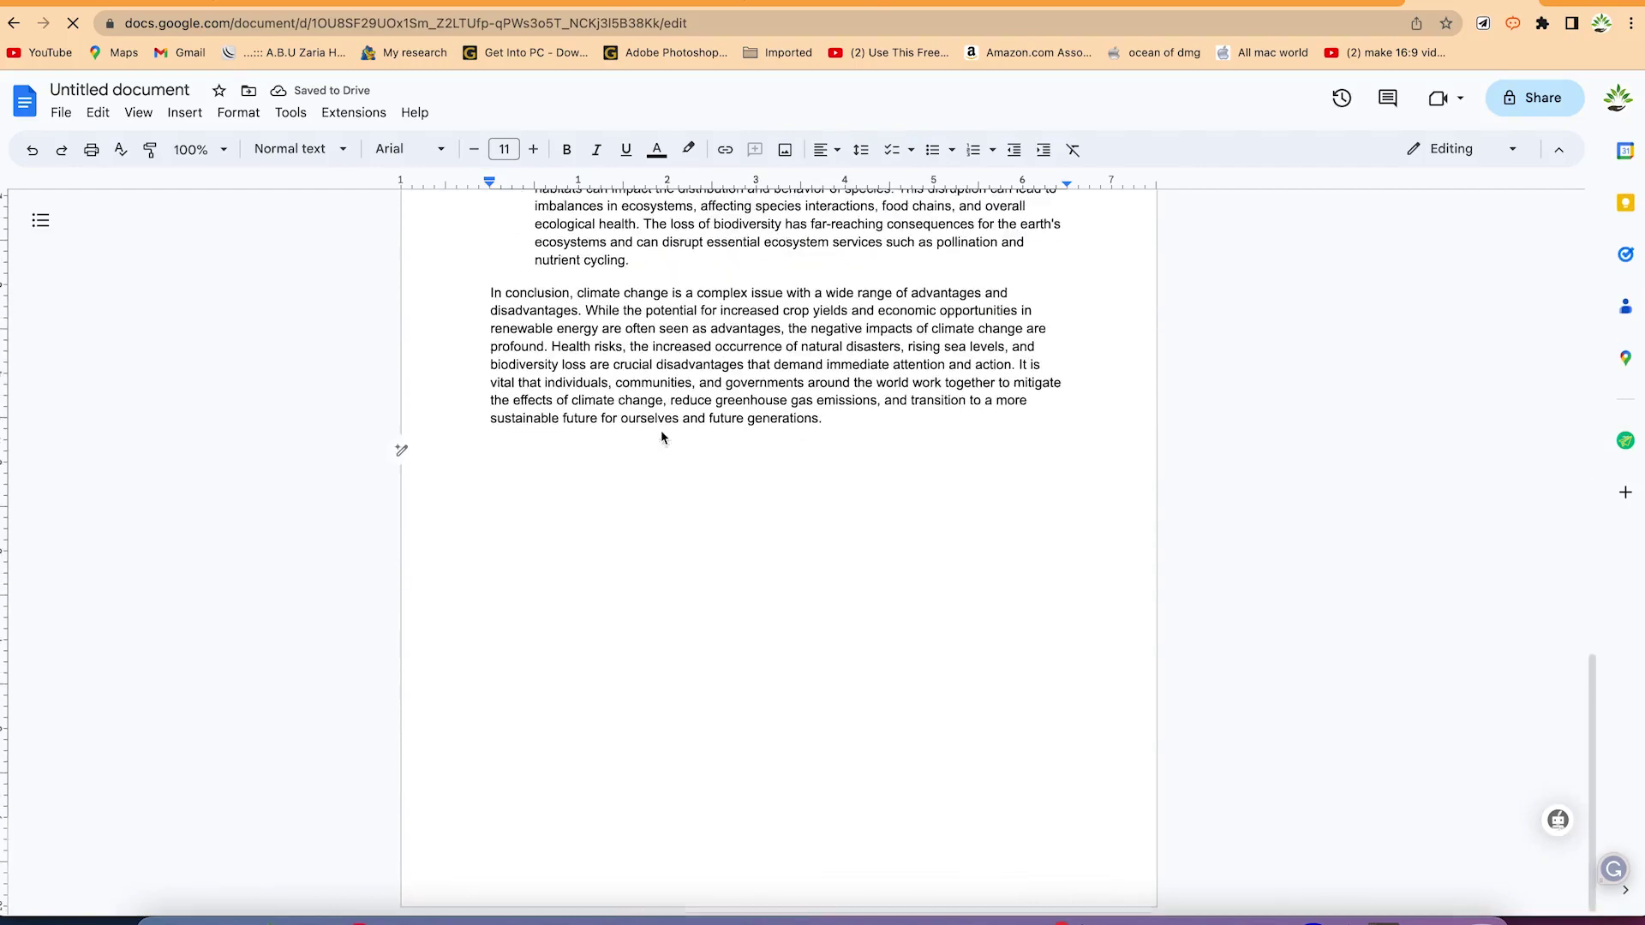
scroll(662, 437, "up", 14)
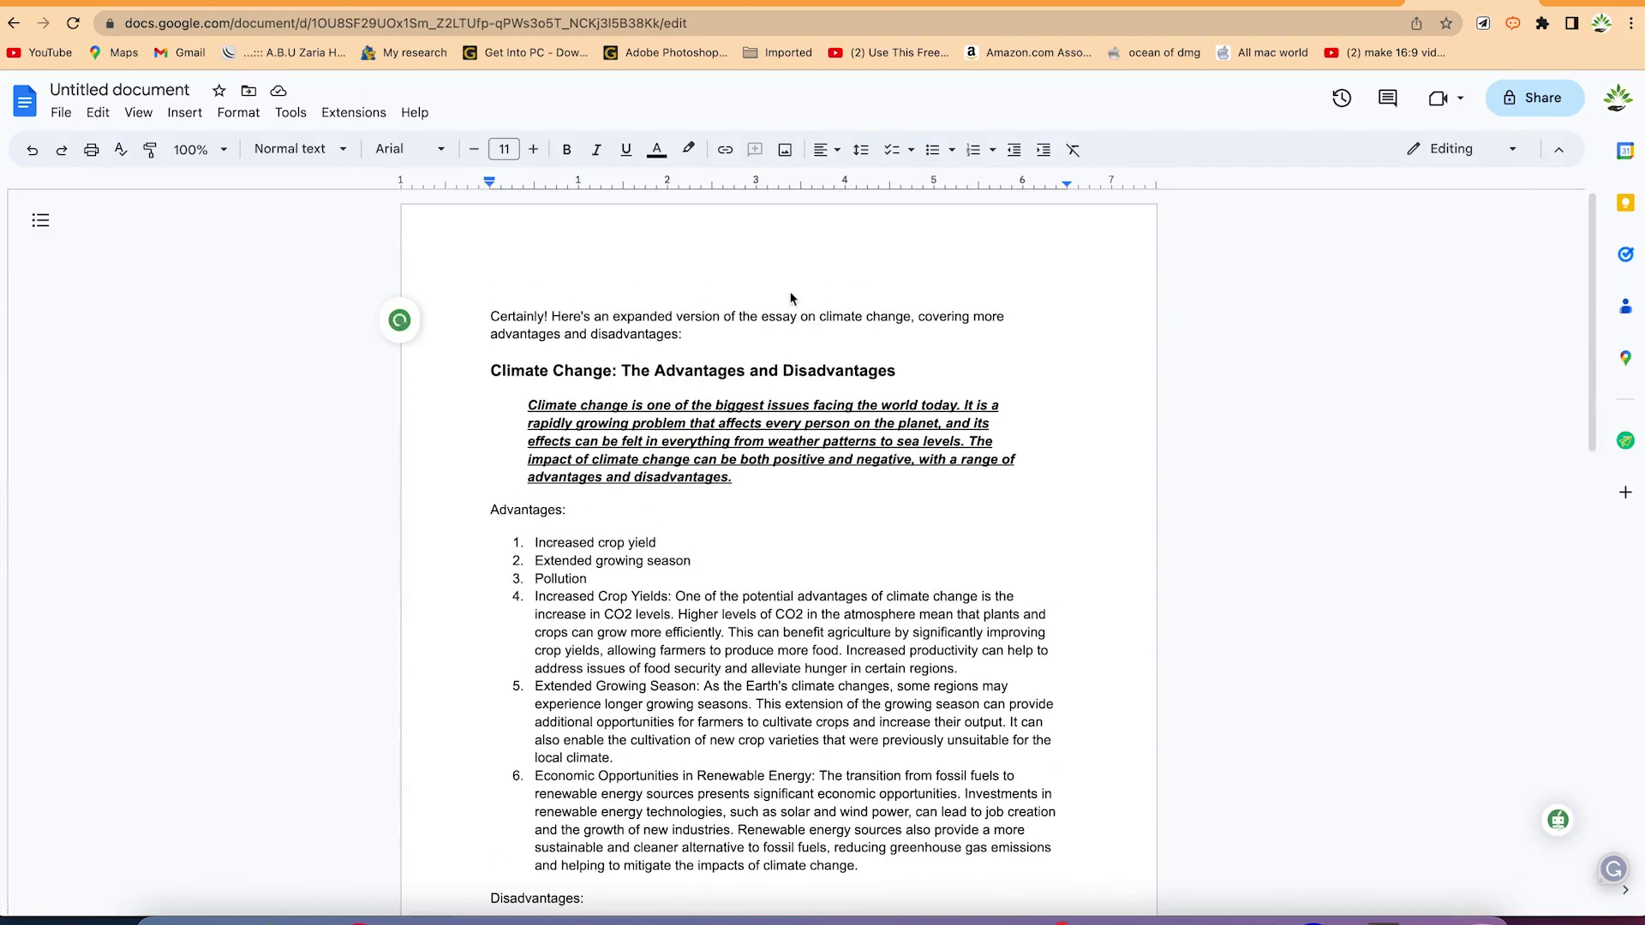
key("ctrl+Tab")
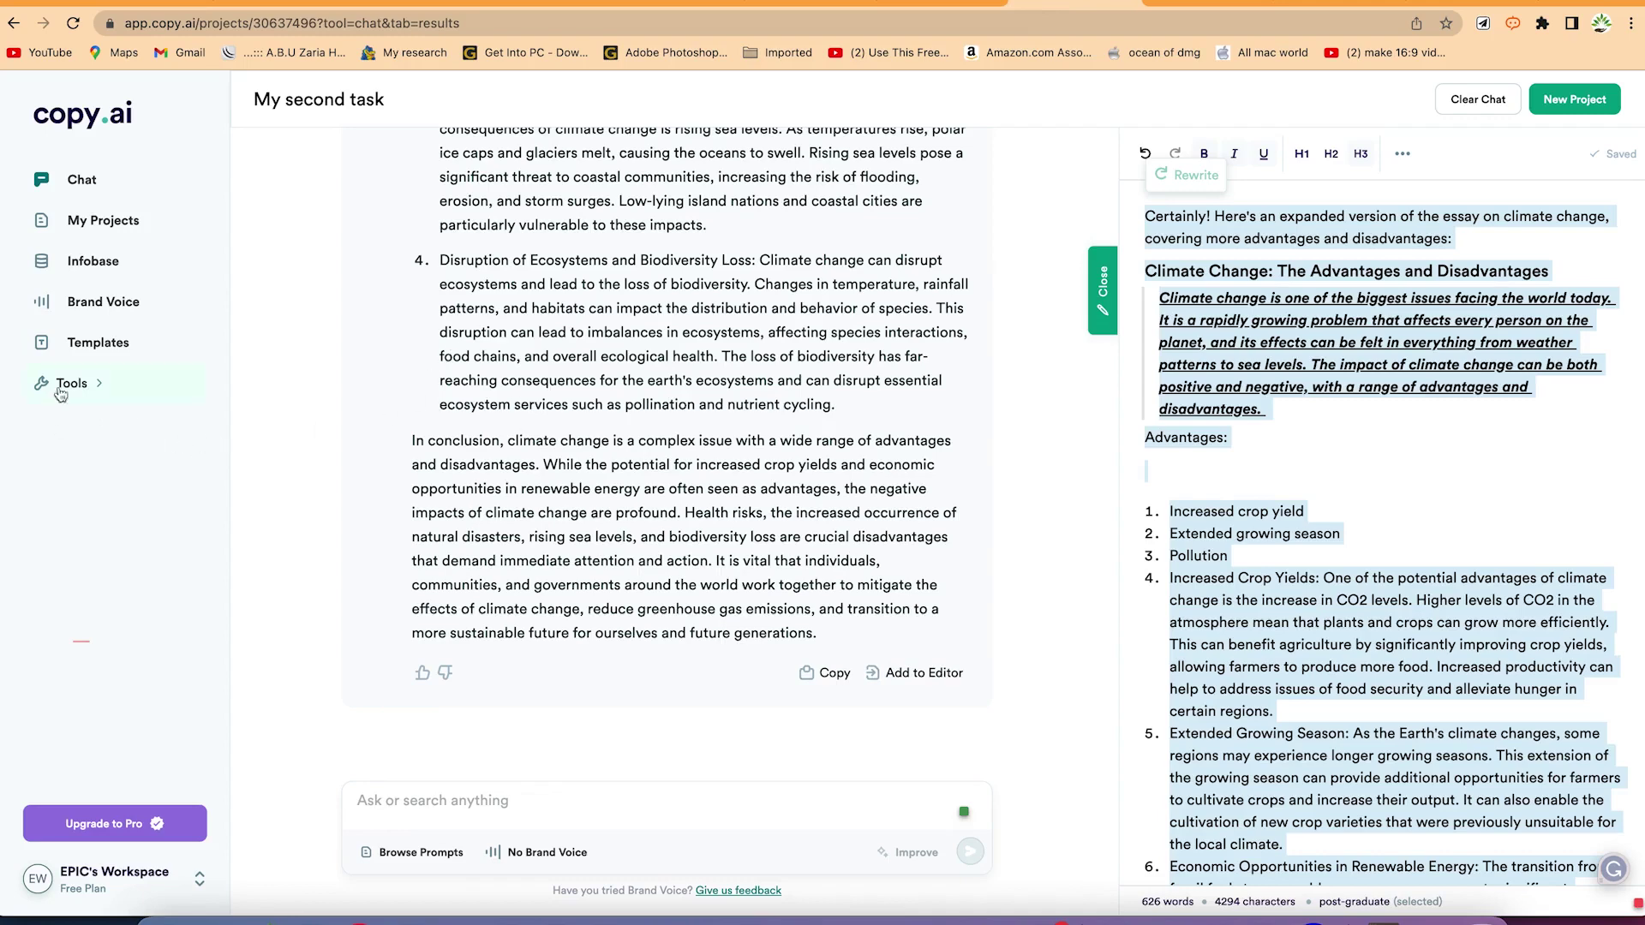
left_click(100, 343)
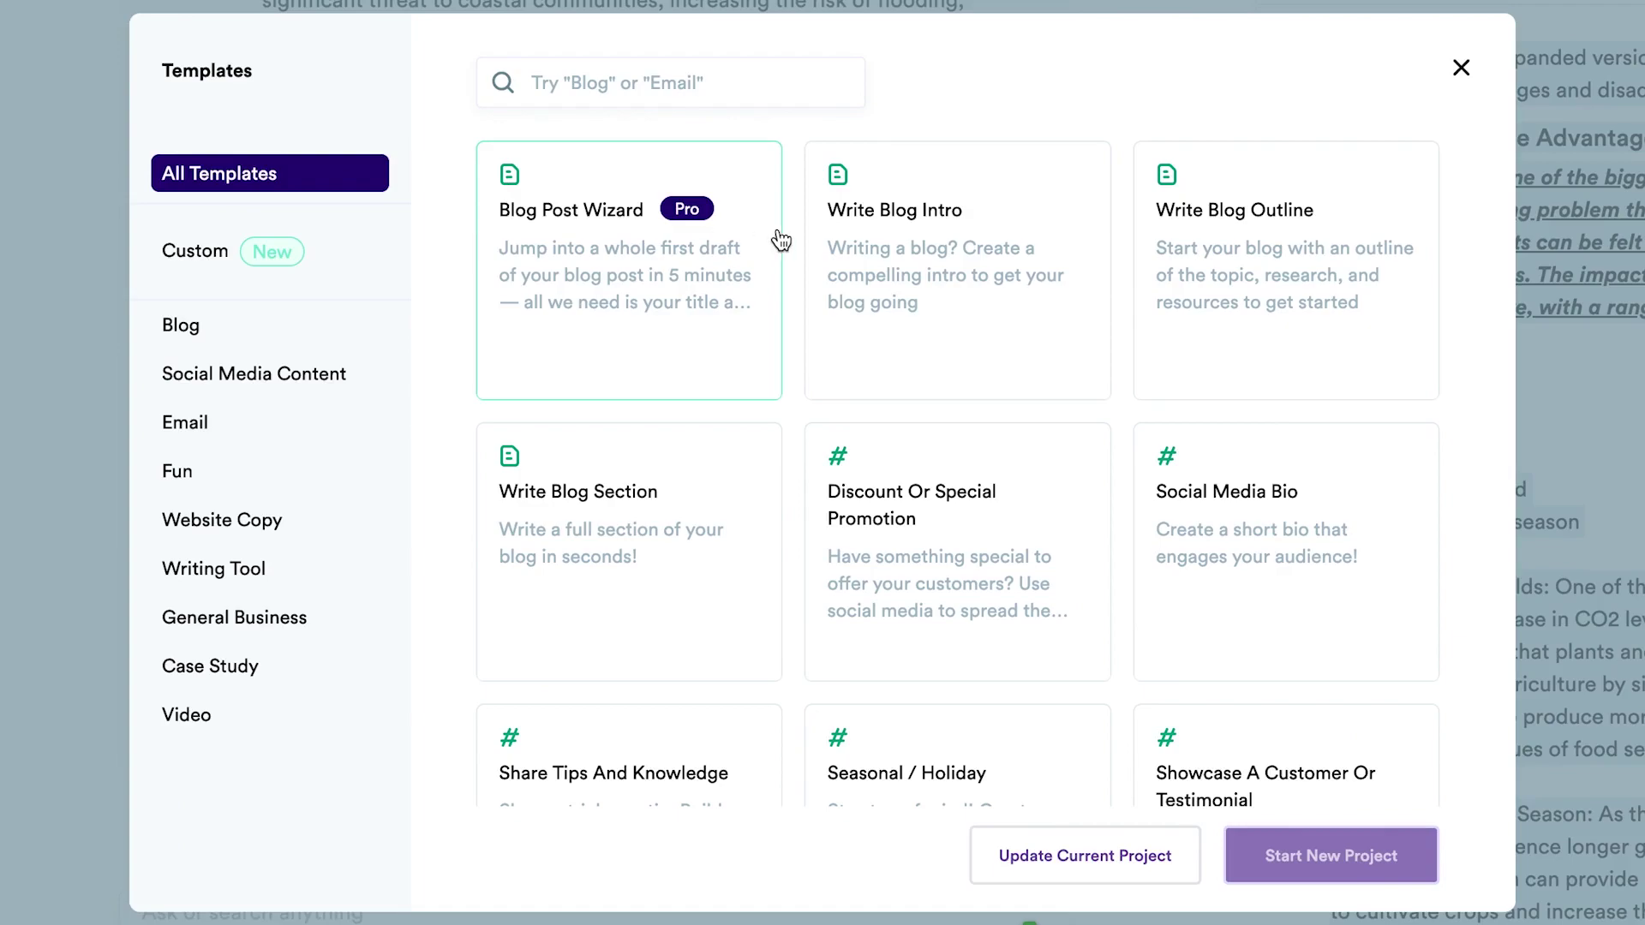
scroll(779, 239, "down", 10)
scroll(778, 239, "down", 15)
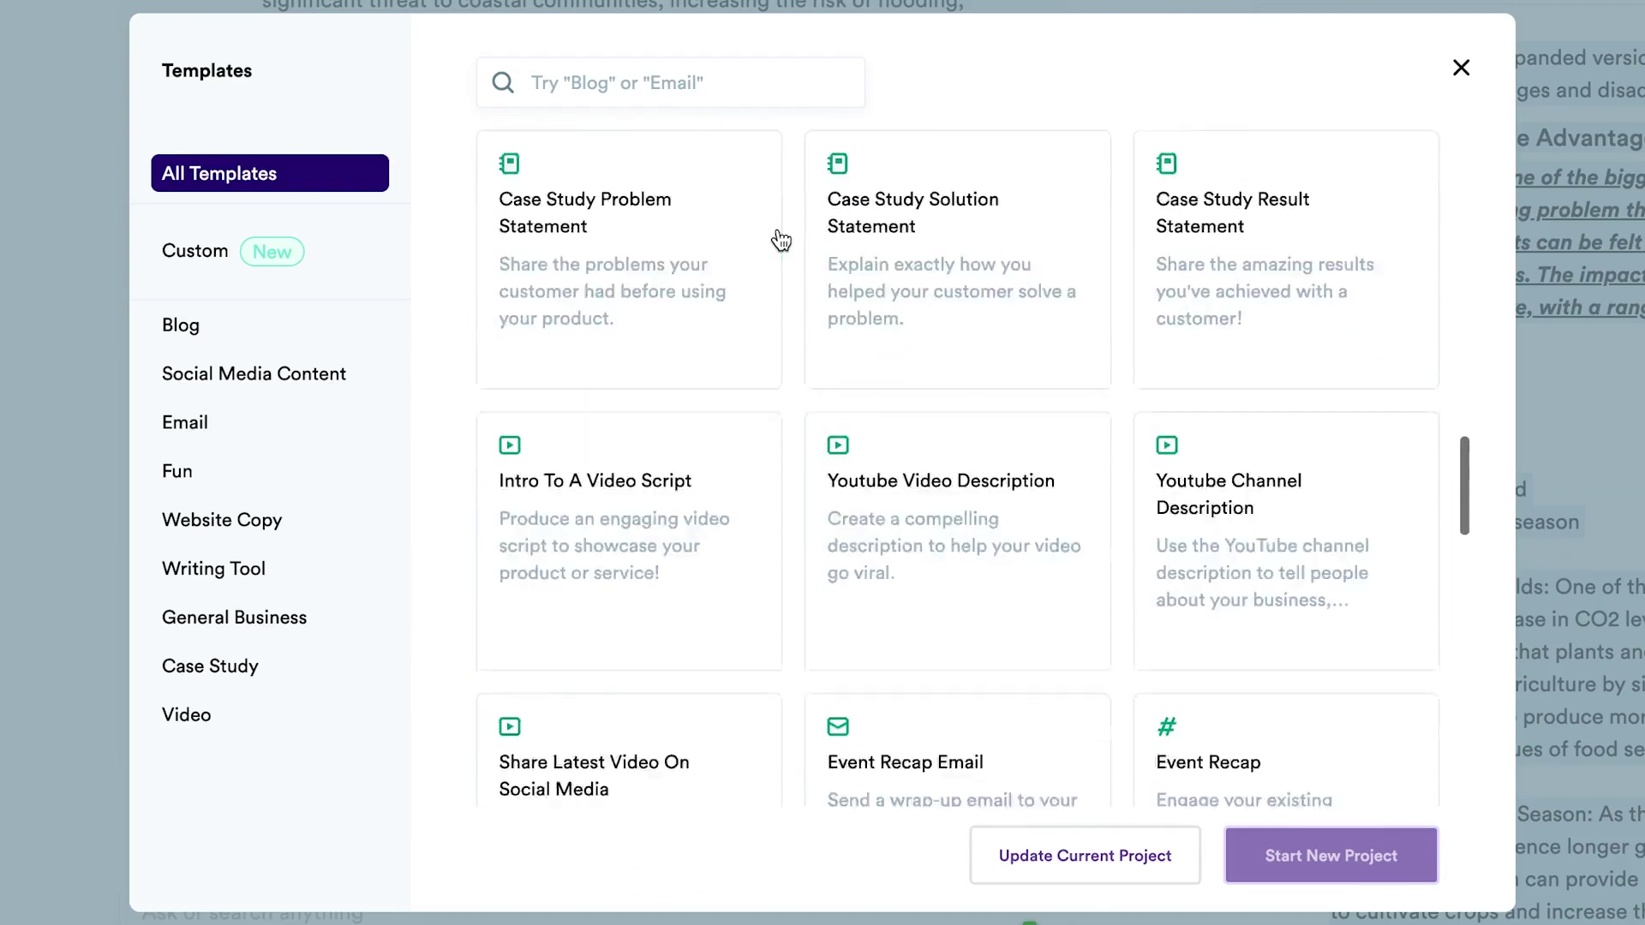
scroll(778, 240, "down", 5)
scroll(775, 239, "up", 10)
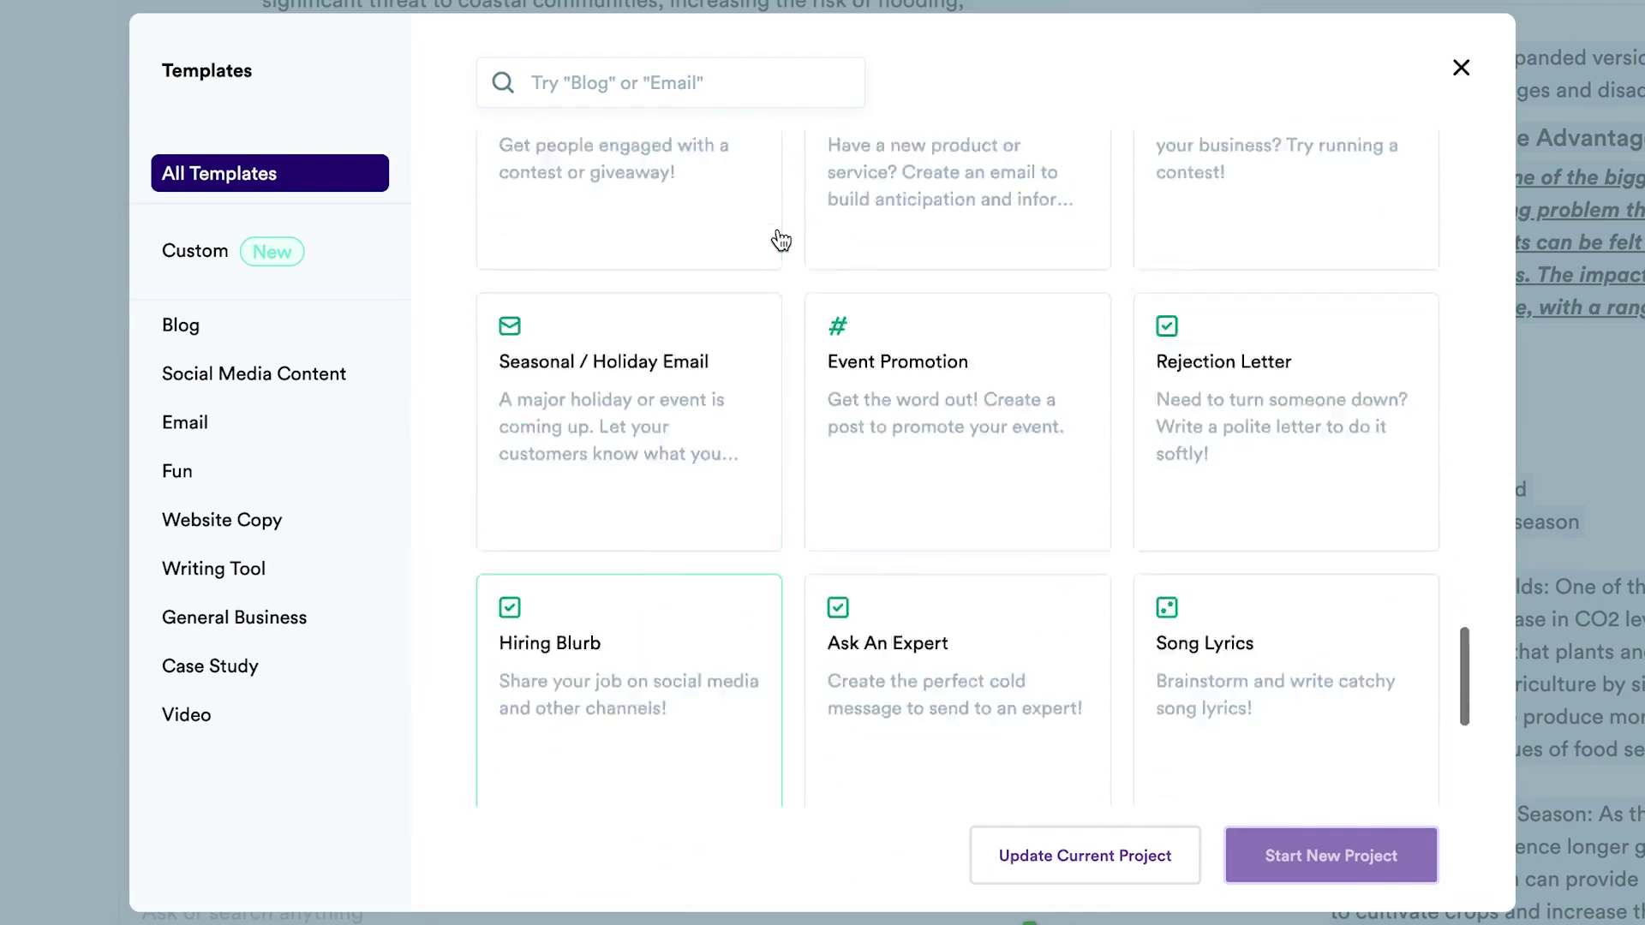
left_click(185, 257)
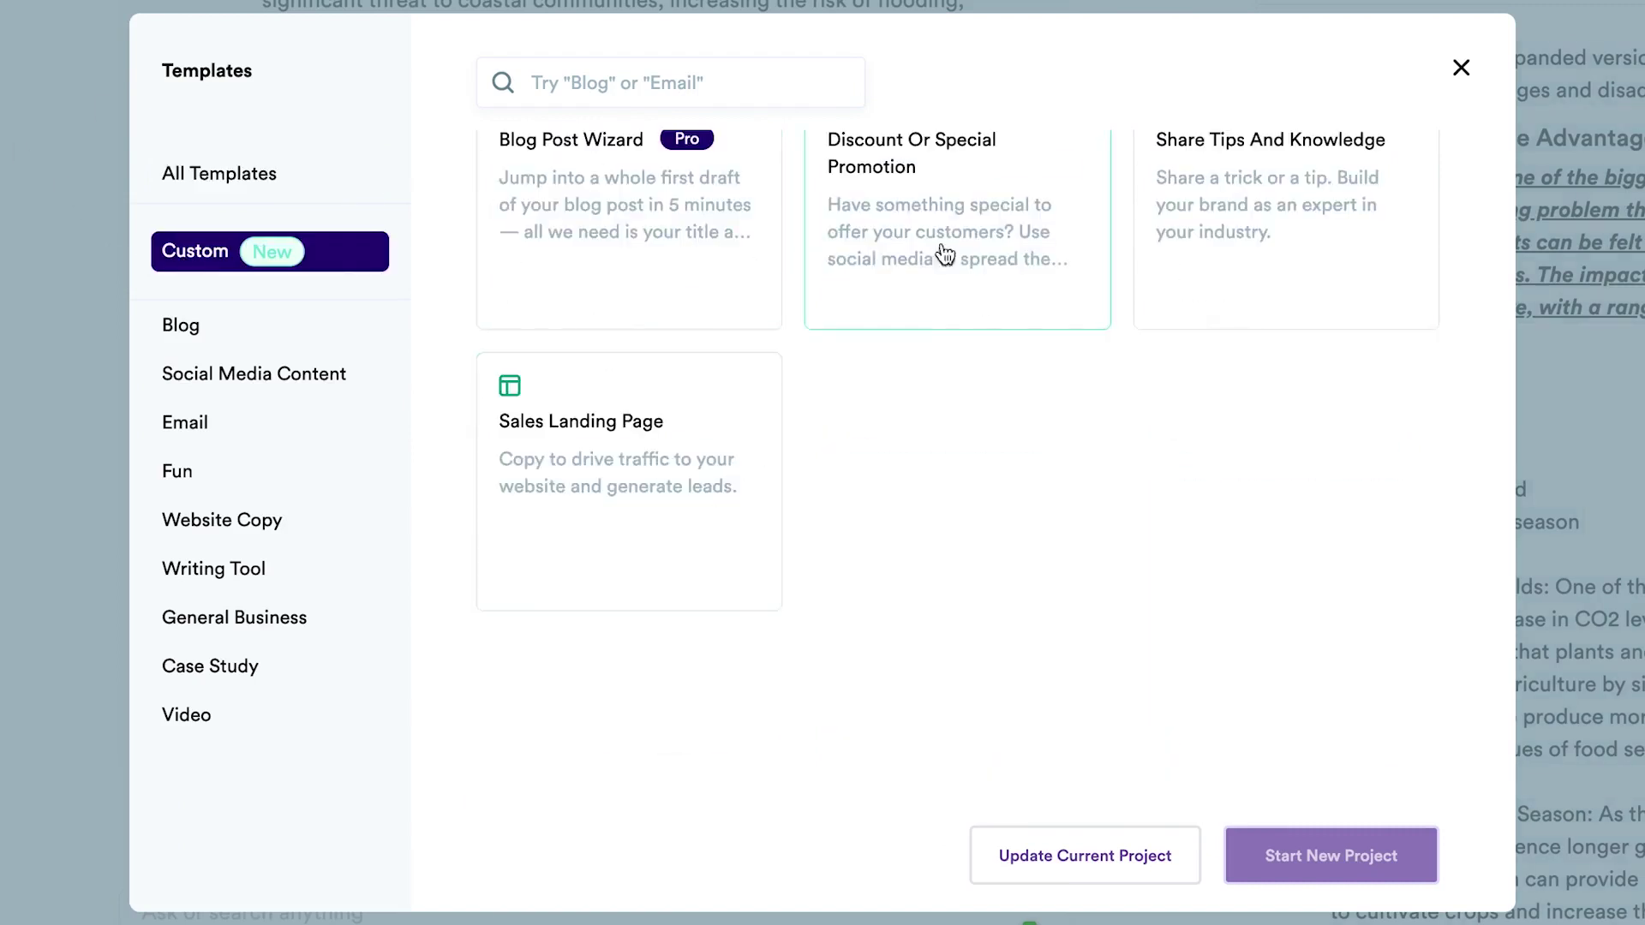
left_click(211, 352)
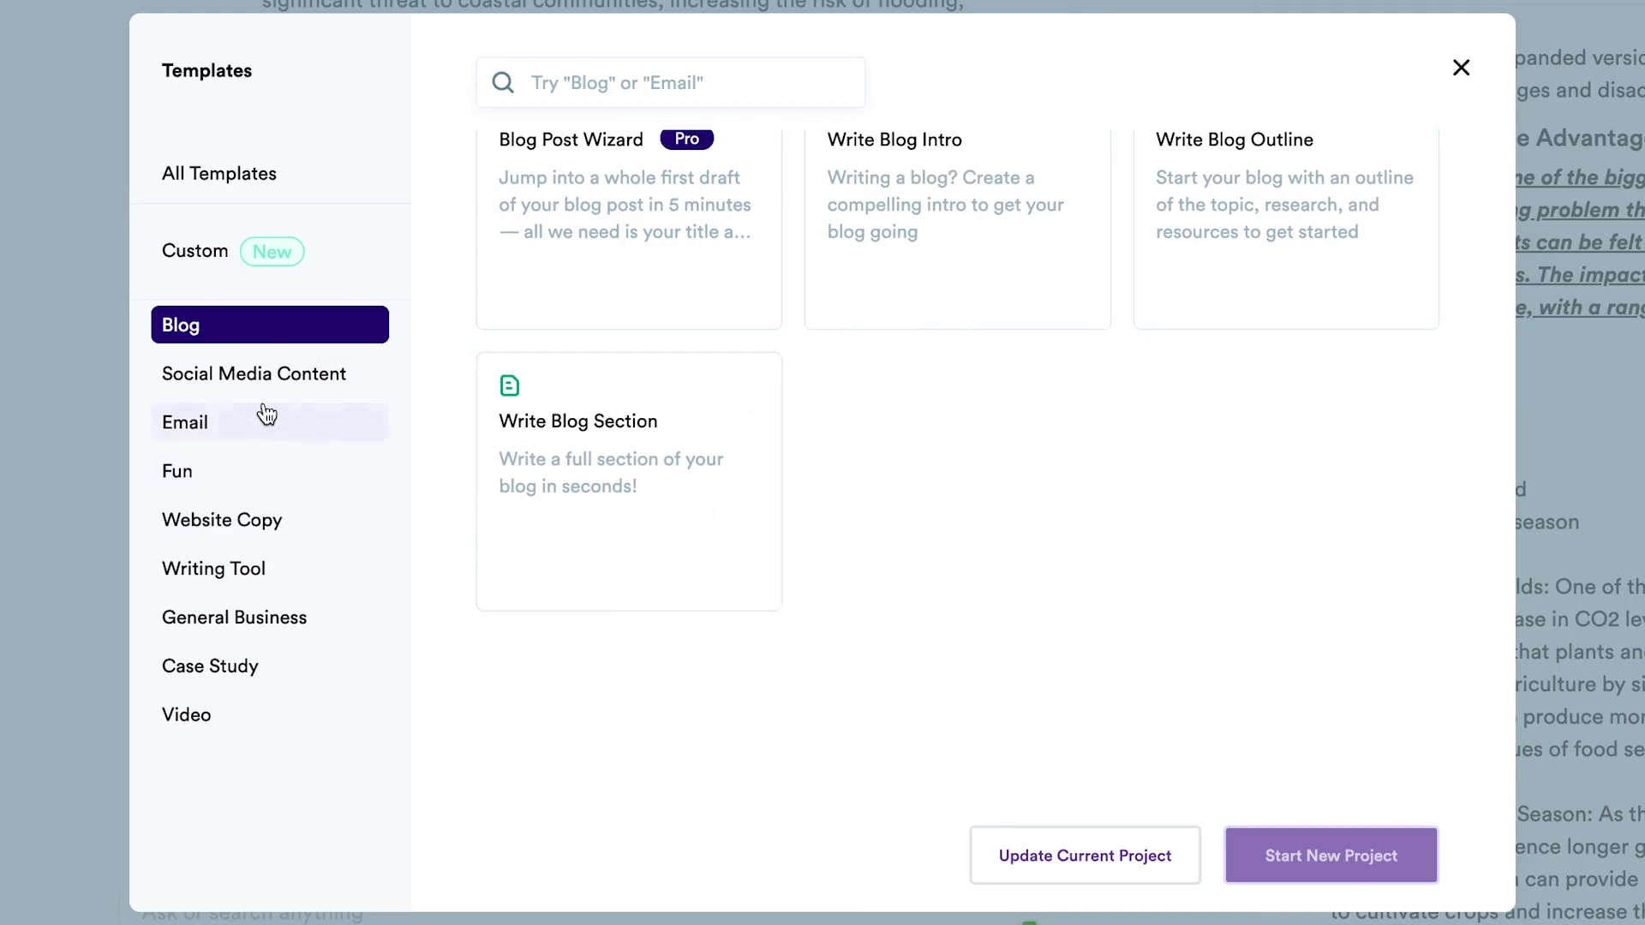
left_click(265, 372)
left_click(235, 424)
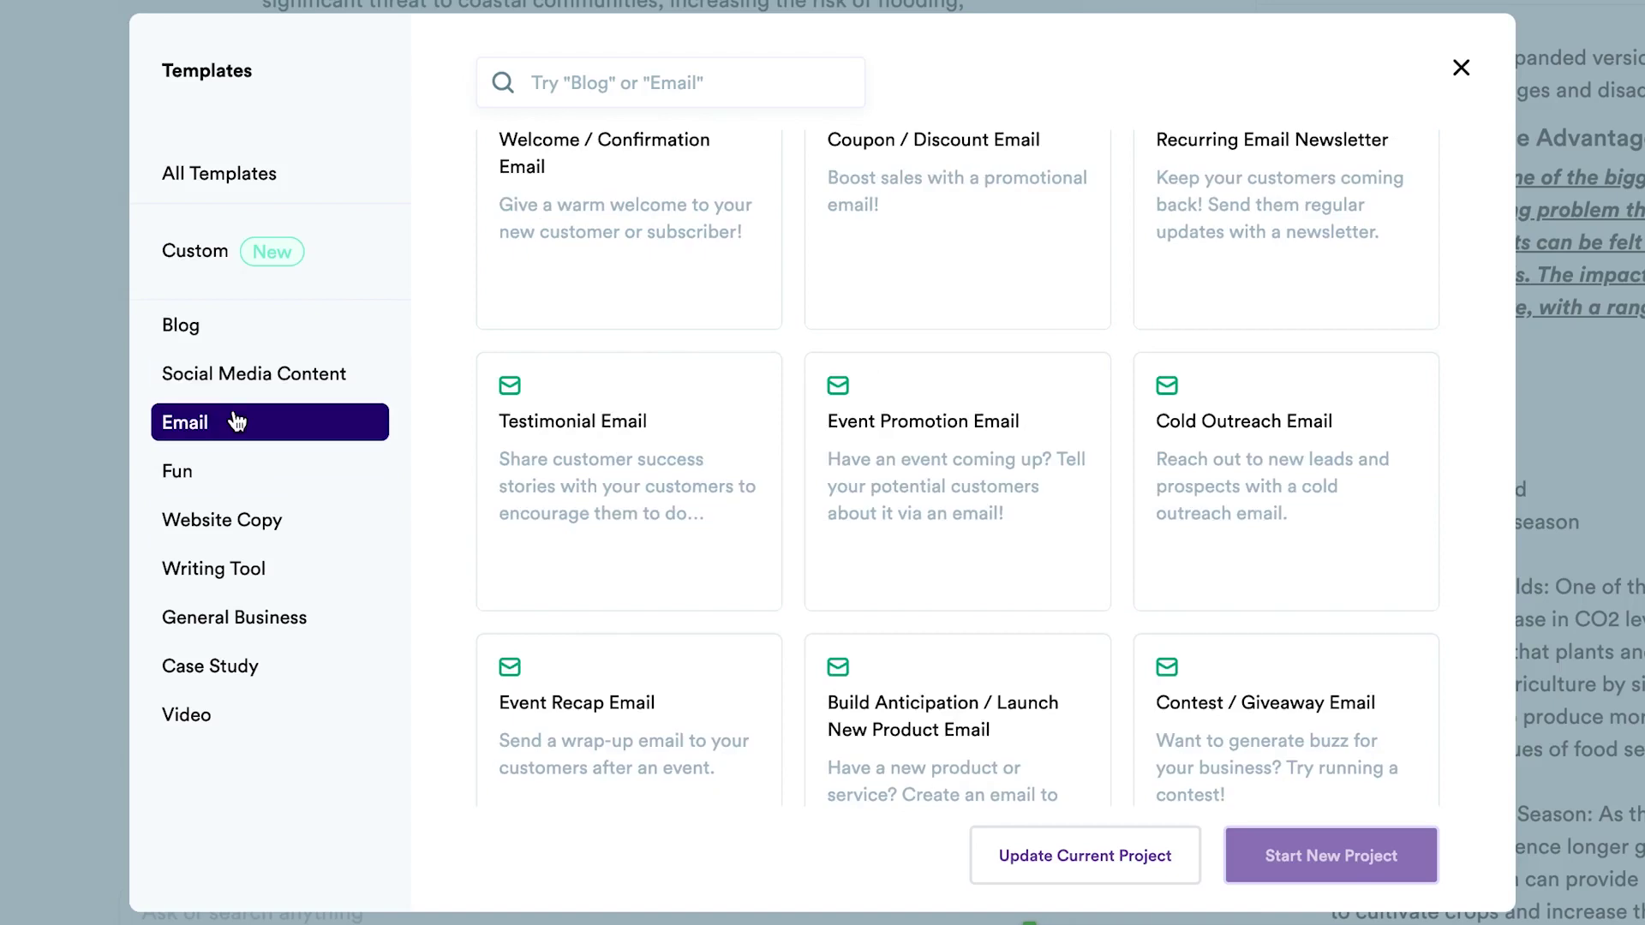
left_click(242, 474)
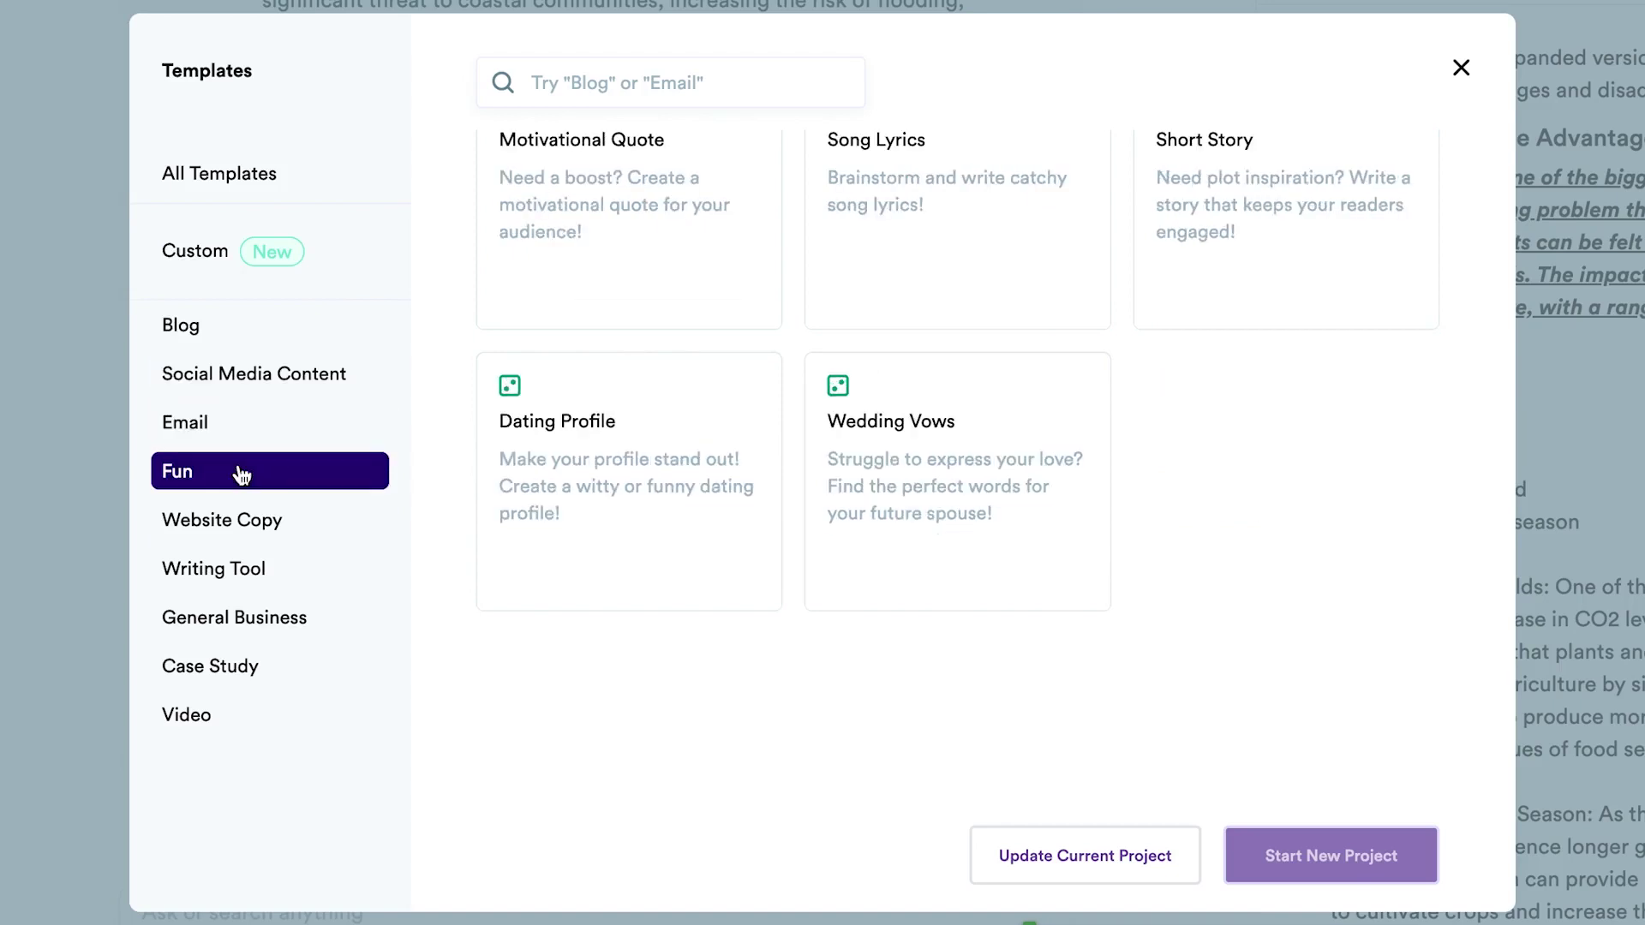
left_click(291, 530)
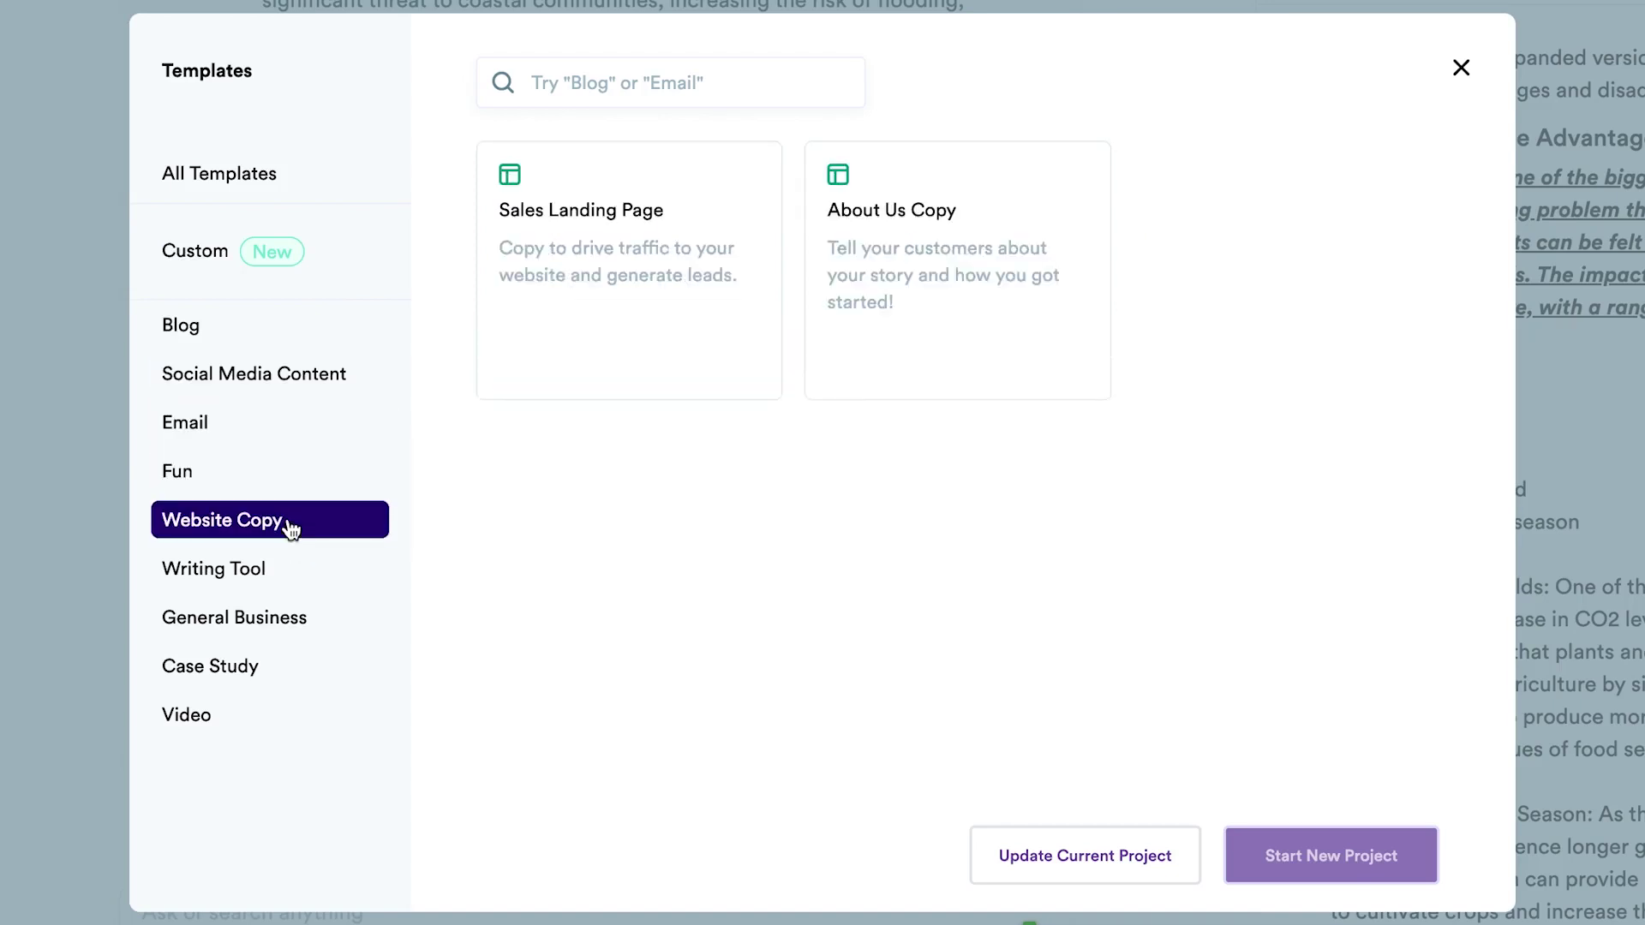
left_click(1459, 68)
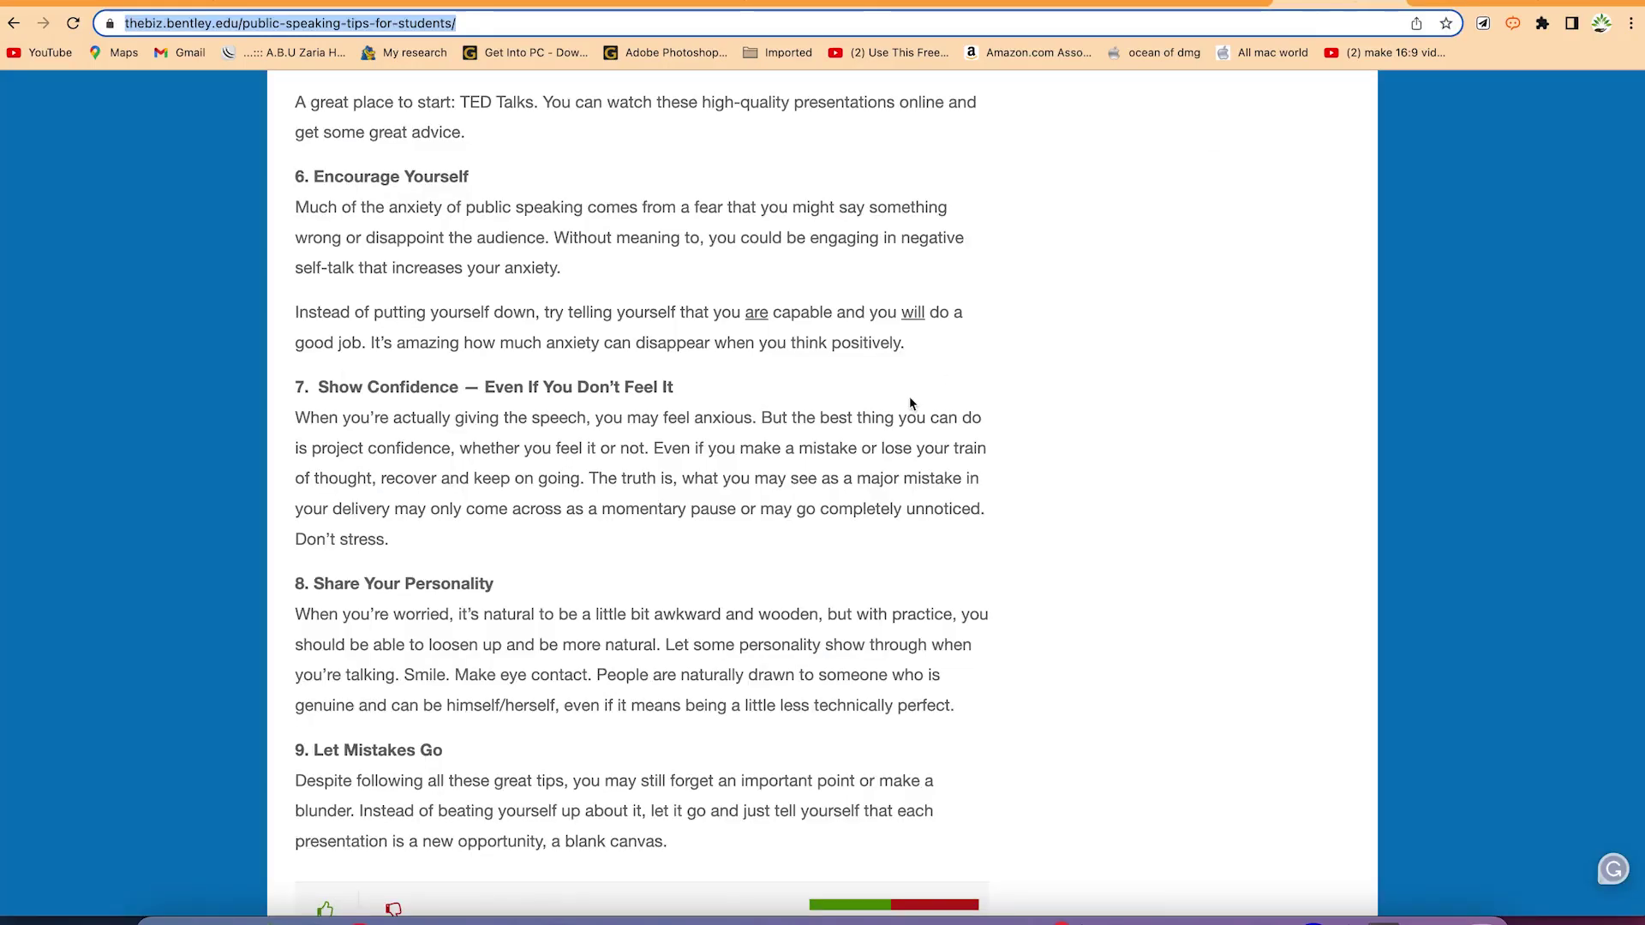
Read through Bentley's 'Public Speaking Tips for Students' article and select its full URL
scroll(910, 403, "up", 15)
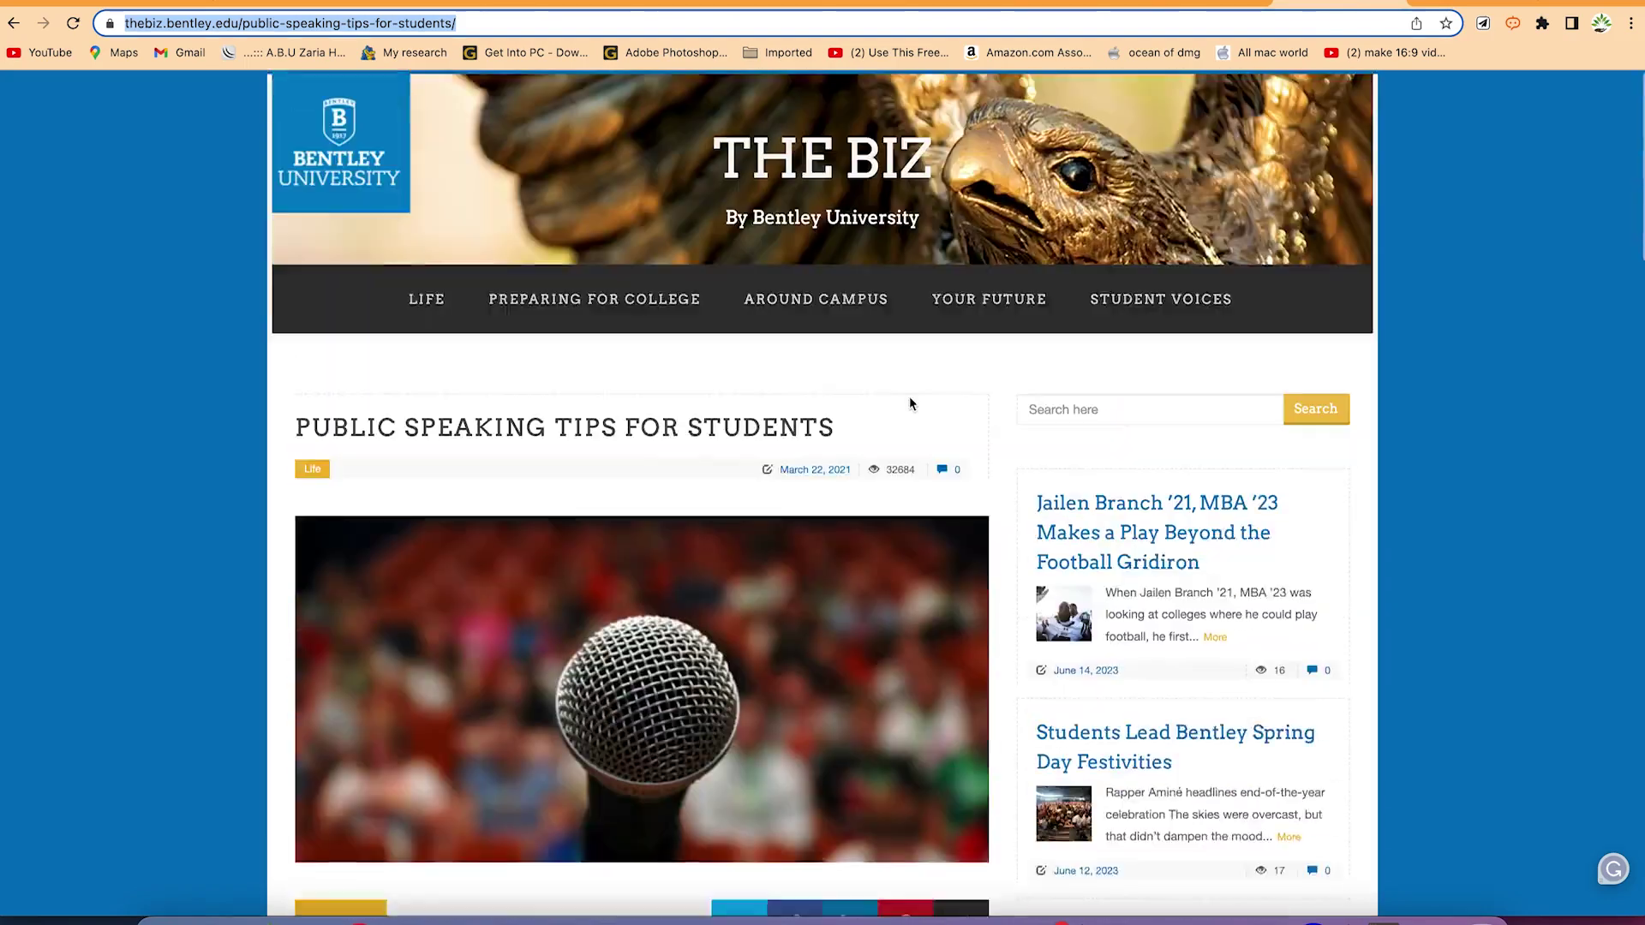
scroll(910, 403, "down", 6)
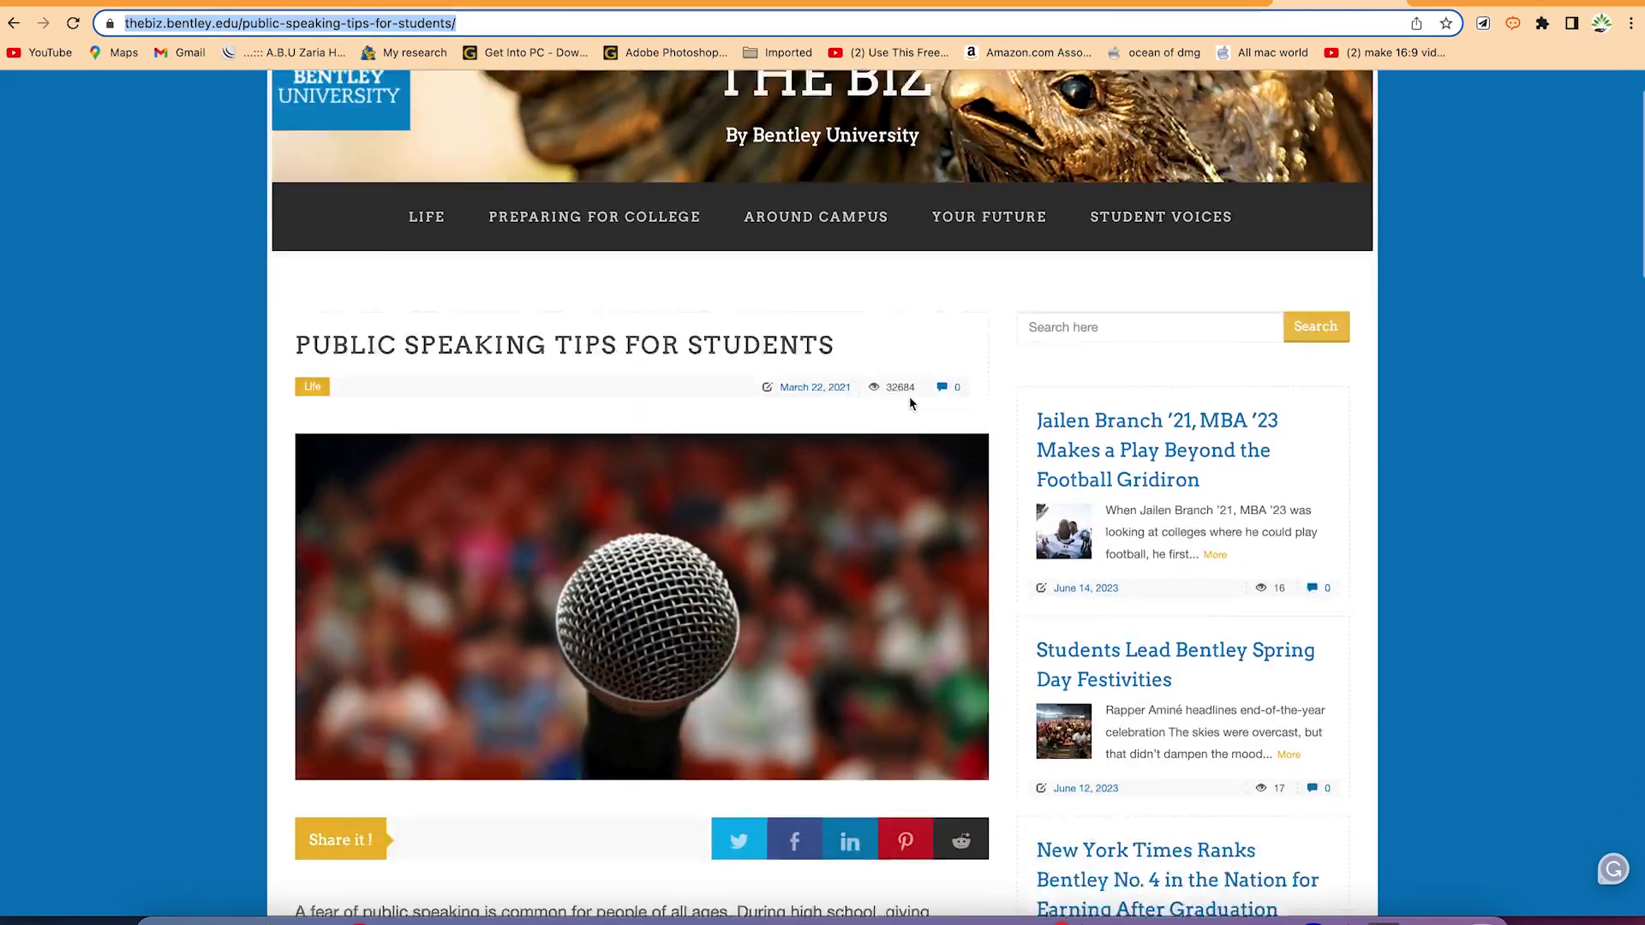
scroll(910, 403, "down", 17)
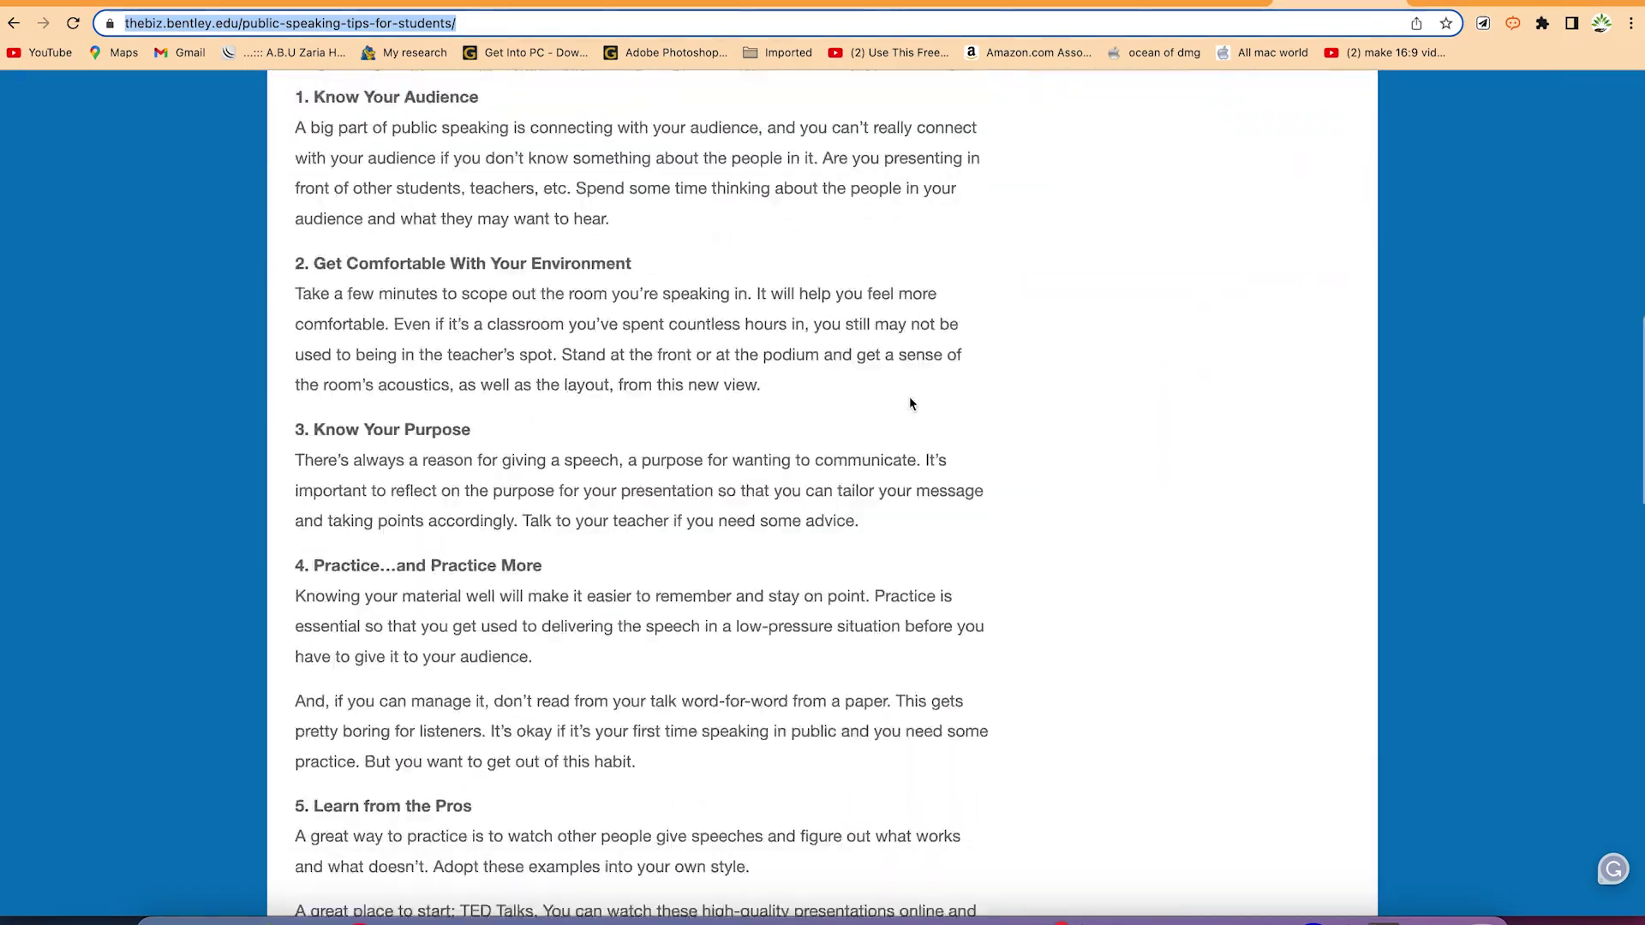
scroll(910, 403, "up", 20)
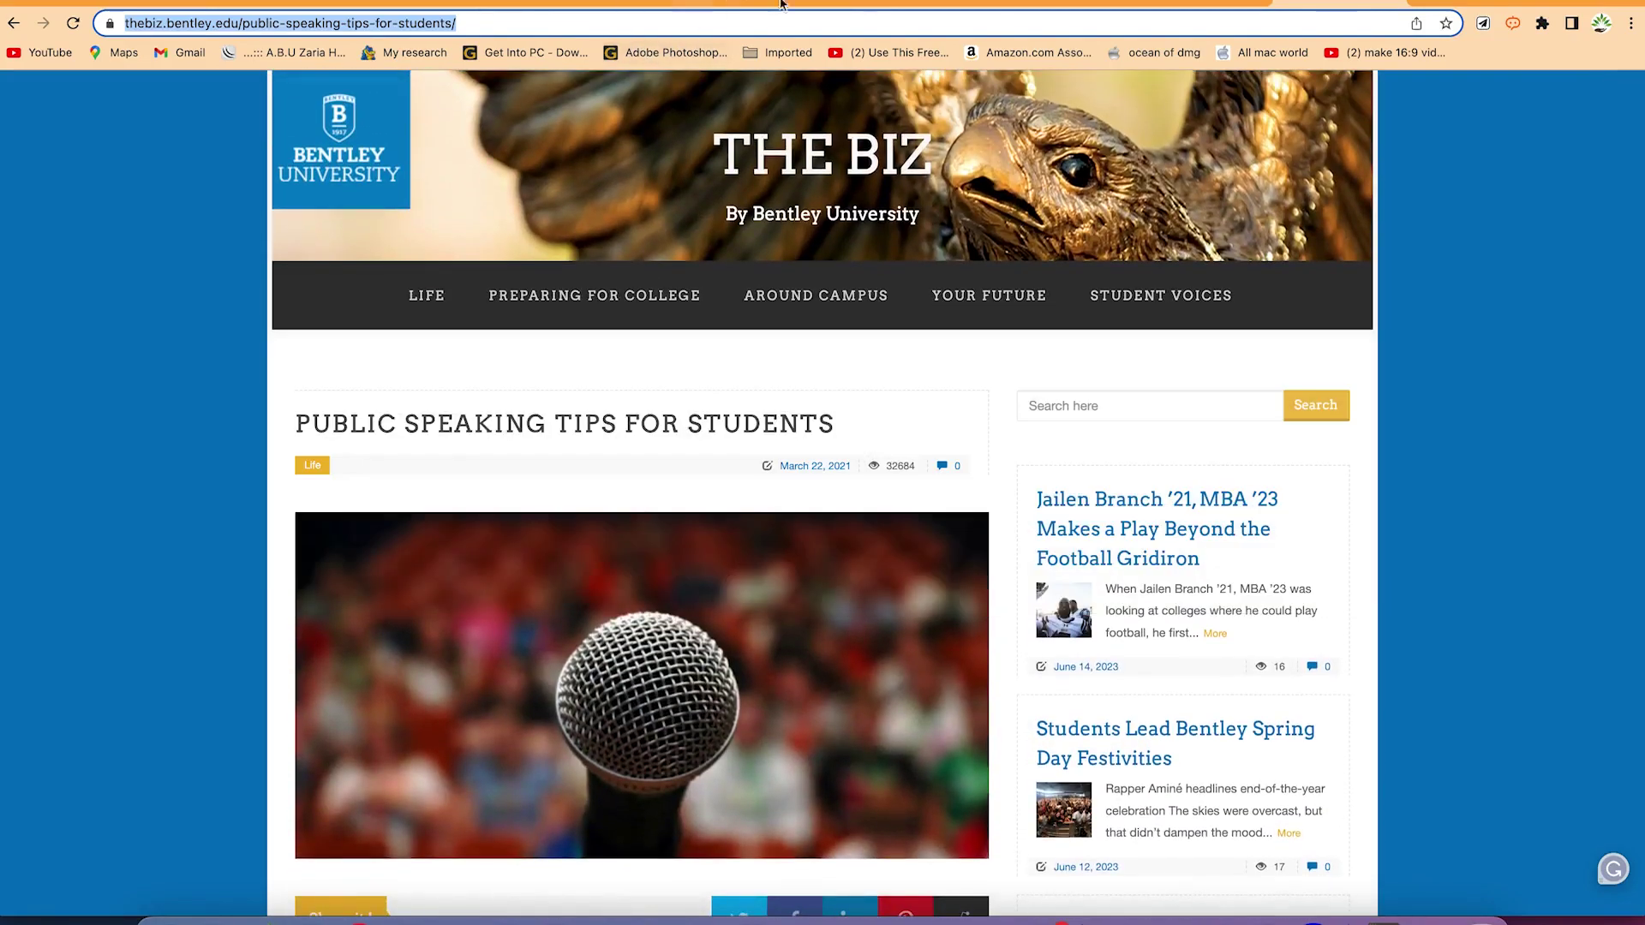
left_click(720, 20)
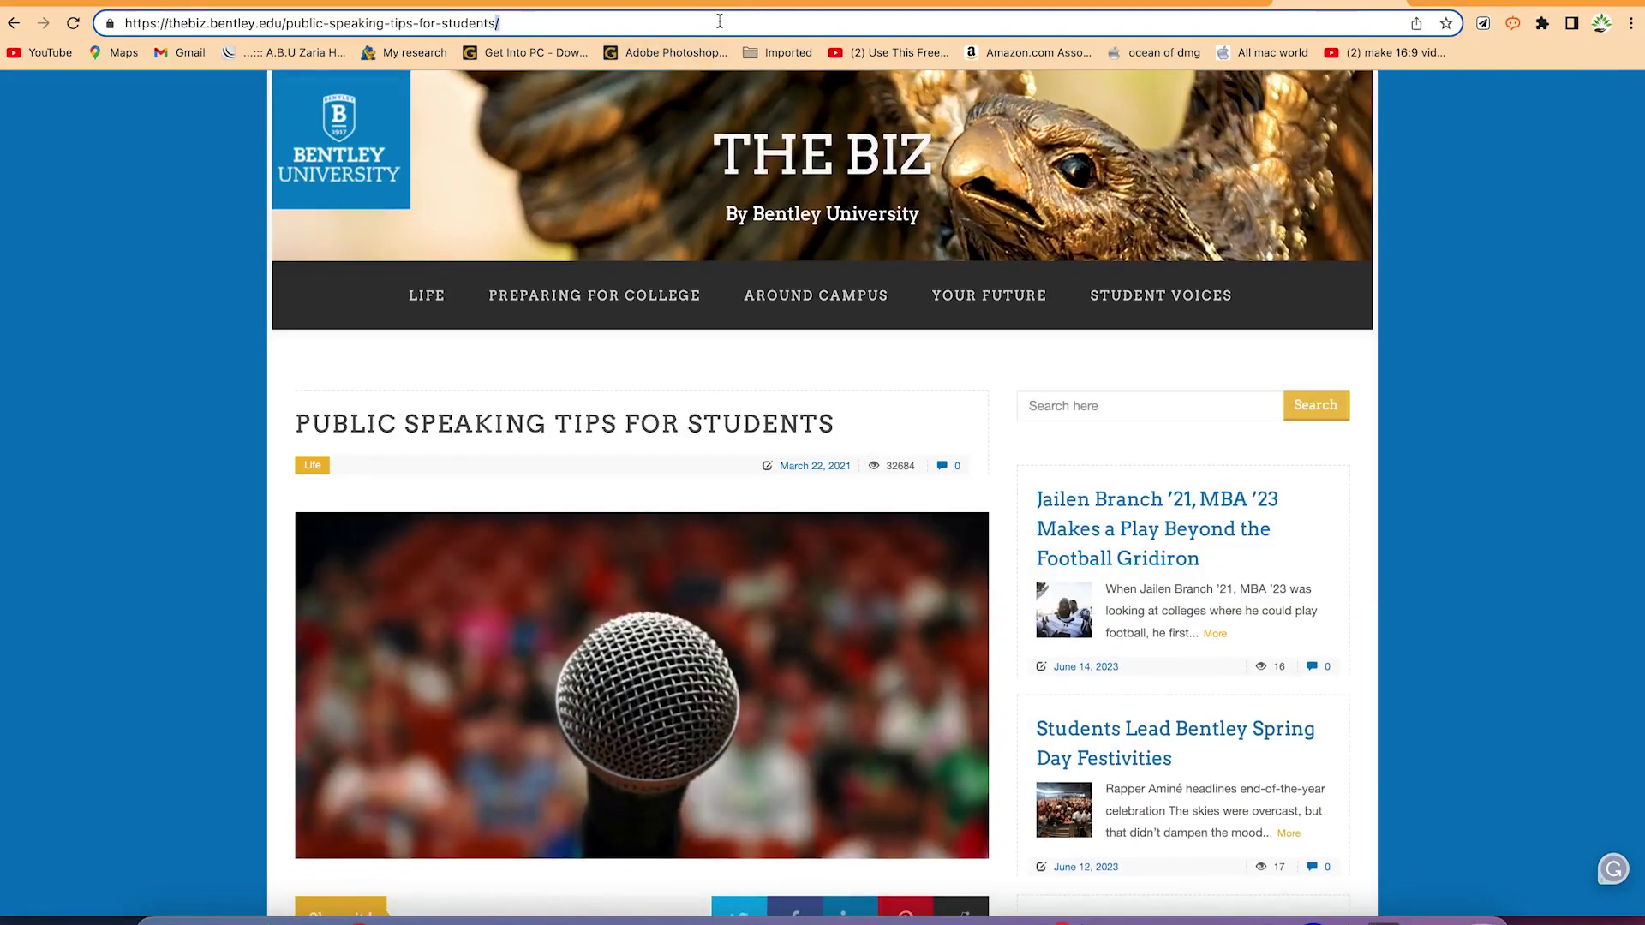
key("super+a")
key("ctrl+c")
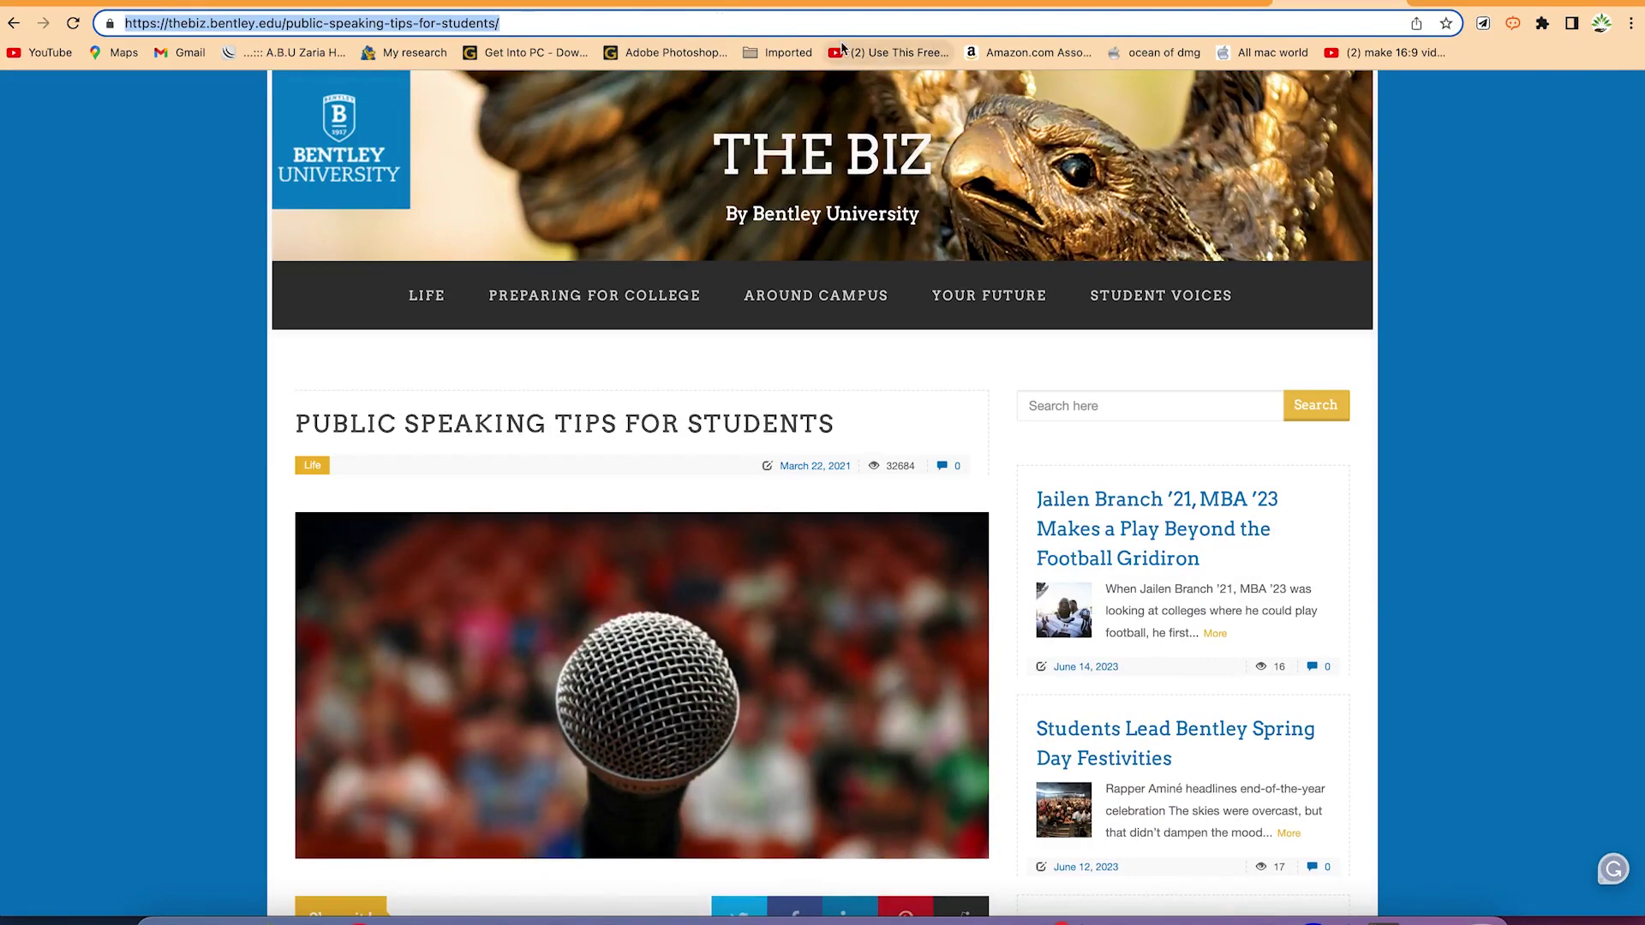
Ask Copy.ai 'can you summarize the content of this link:' with the article URL, then review the summary
left_click(1073, 3)
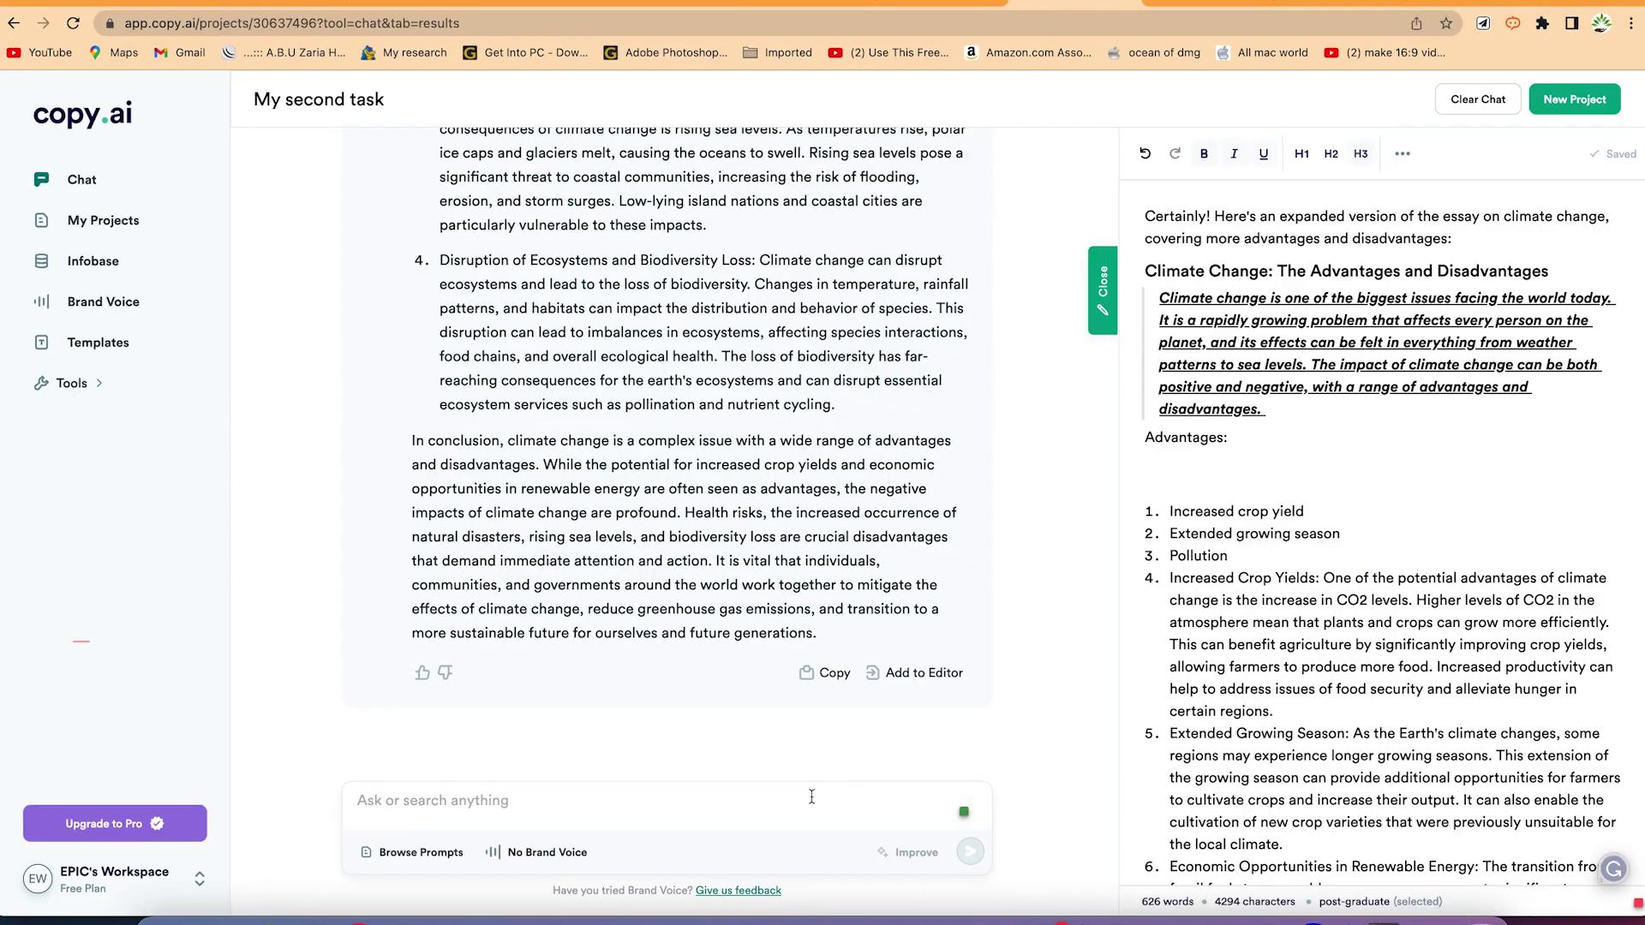
left_click(735, 822)
type("c")
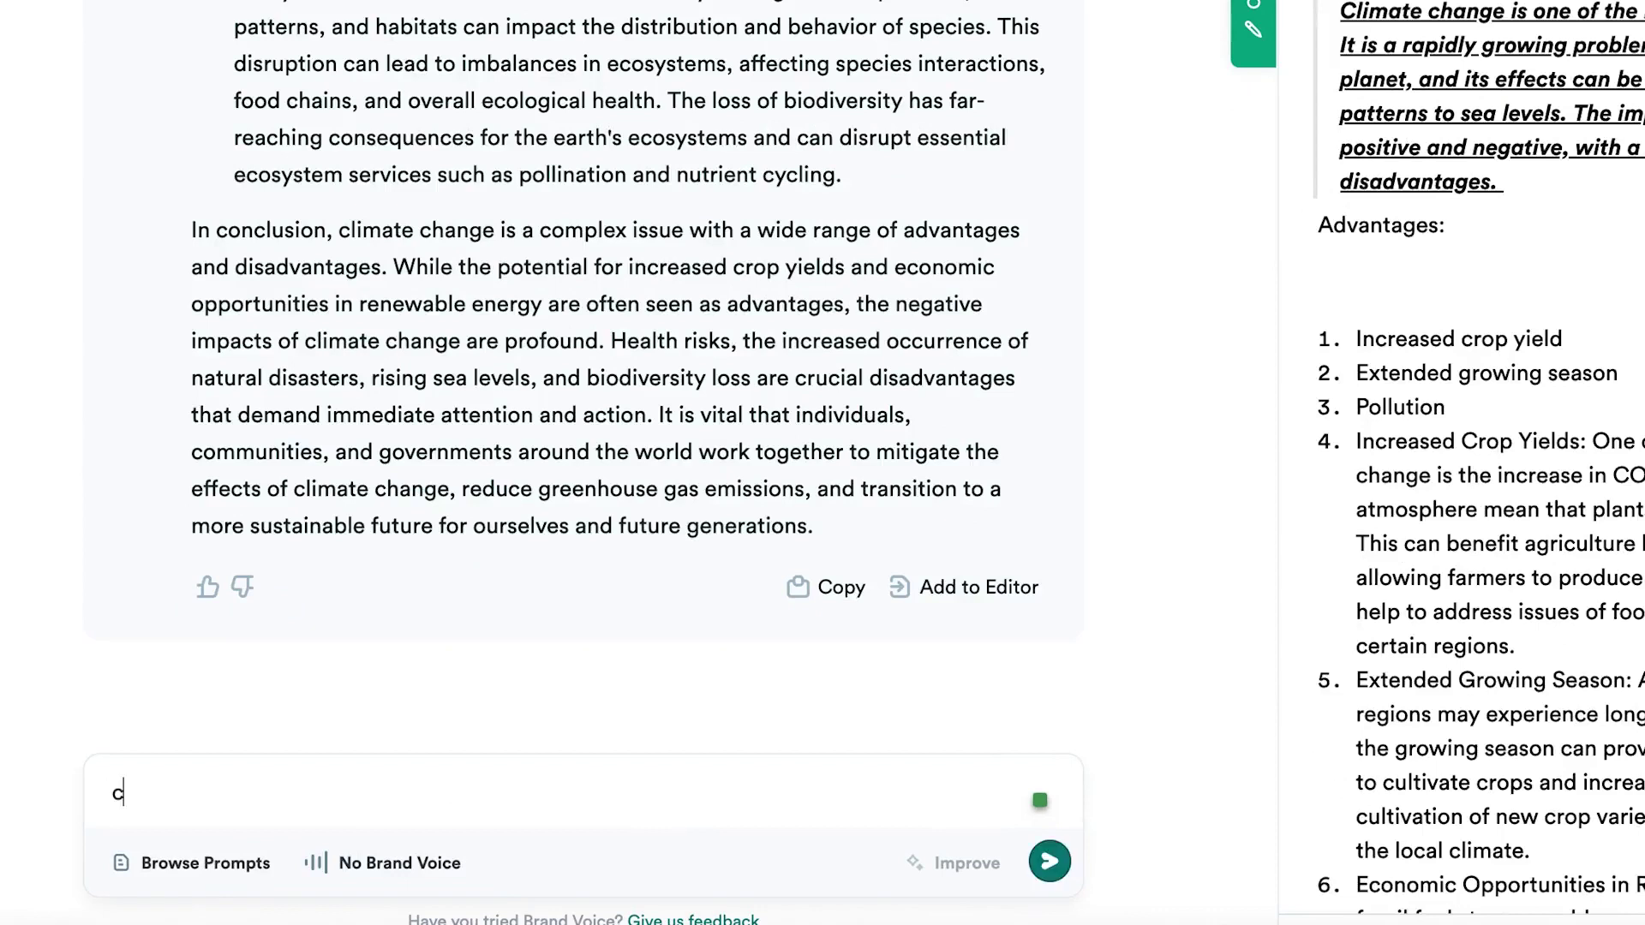
type("an you summarize the content of this ")
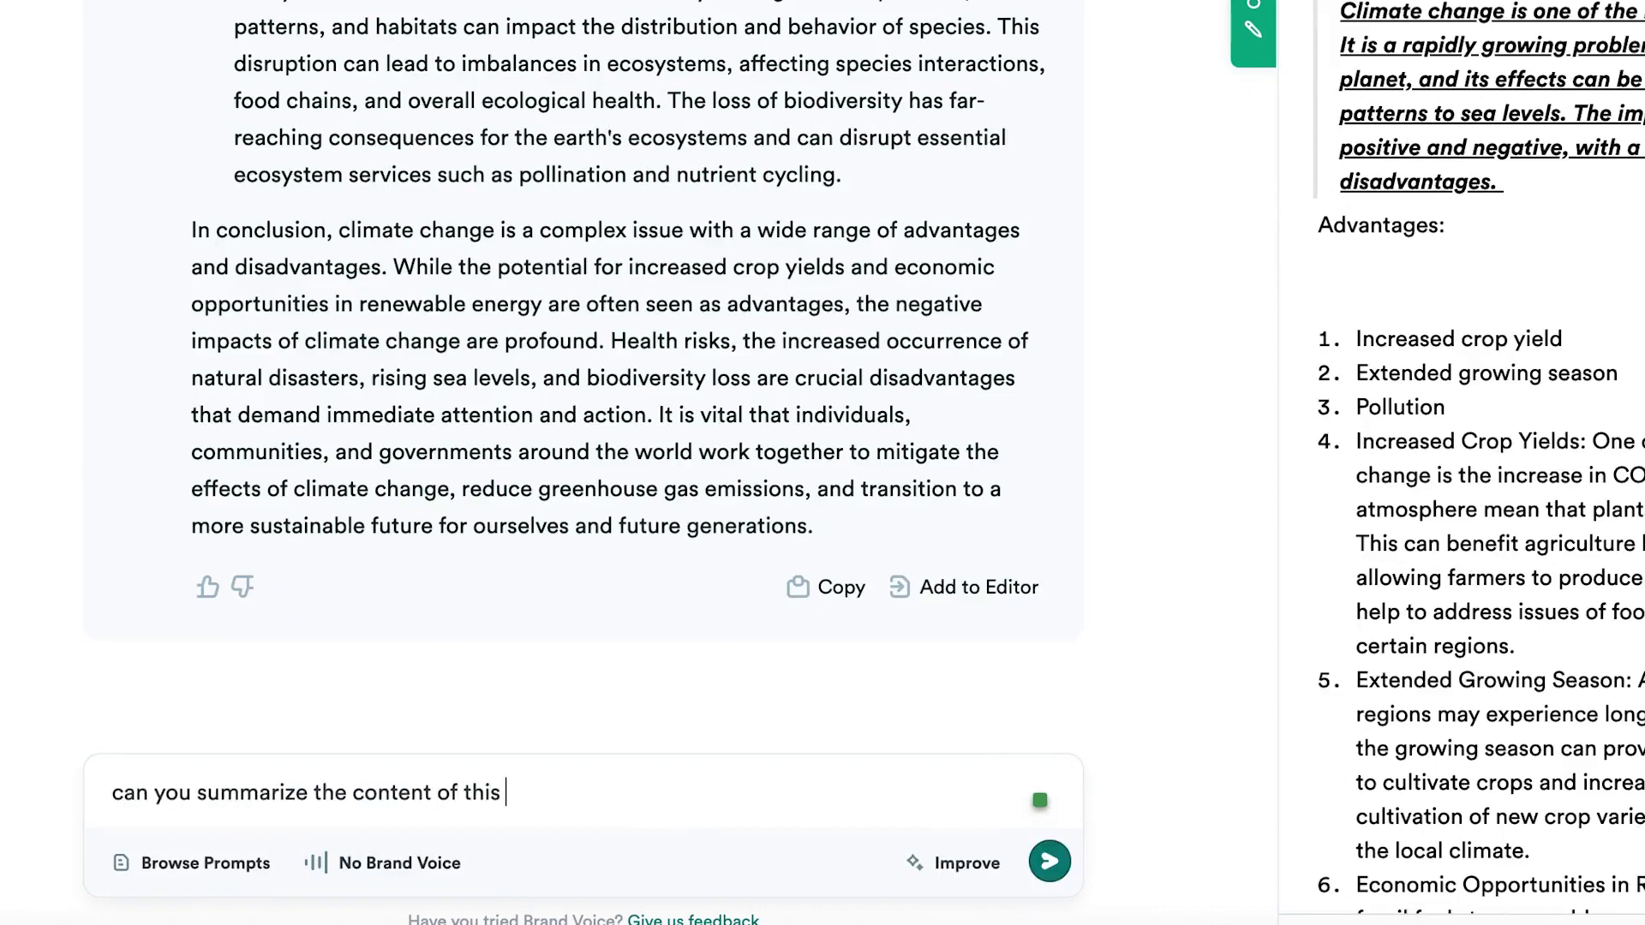
type("link:")
key("ctrl+v")
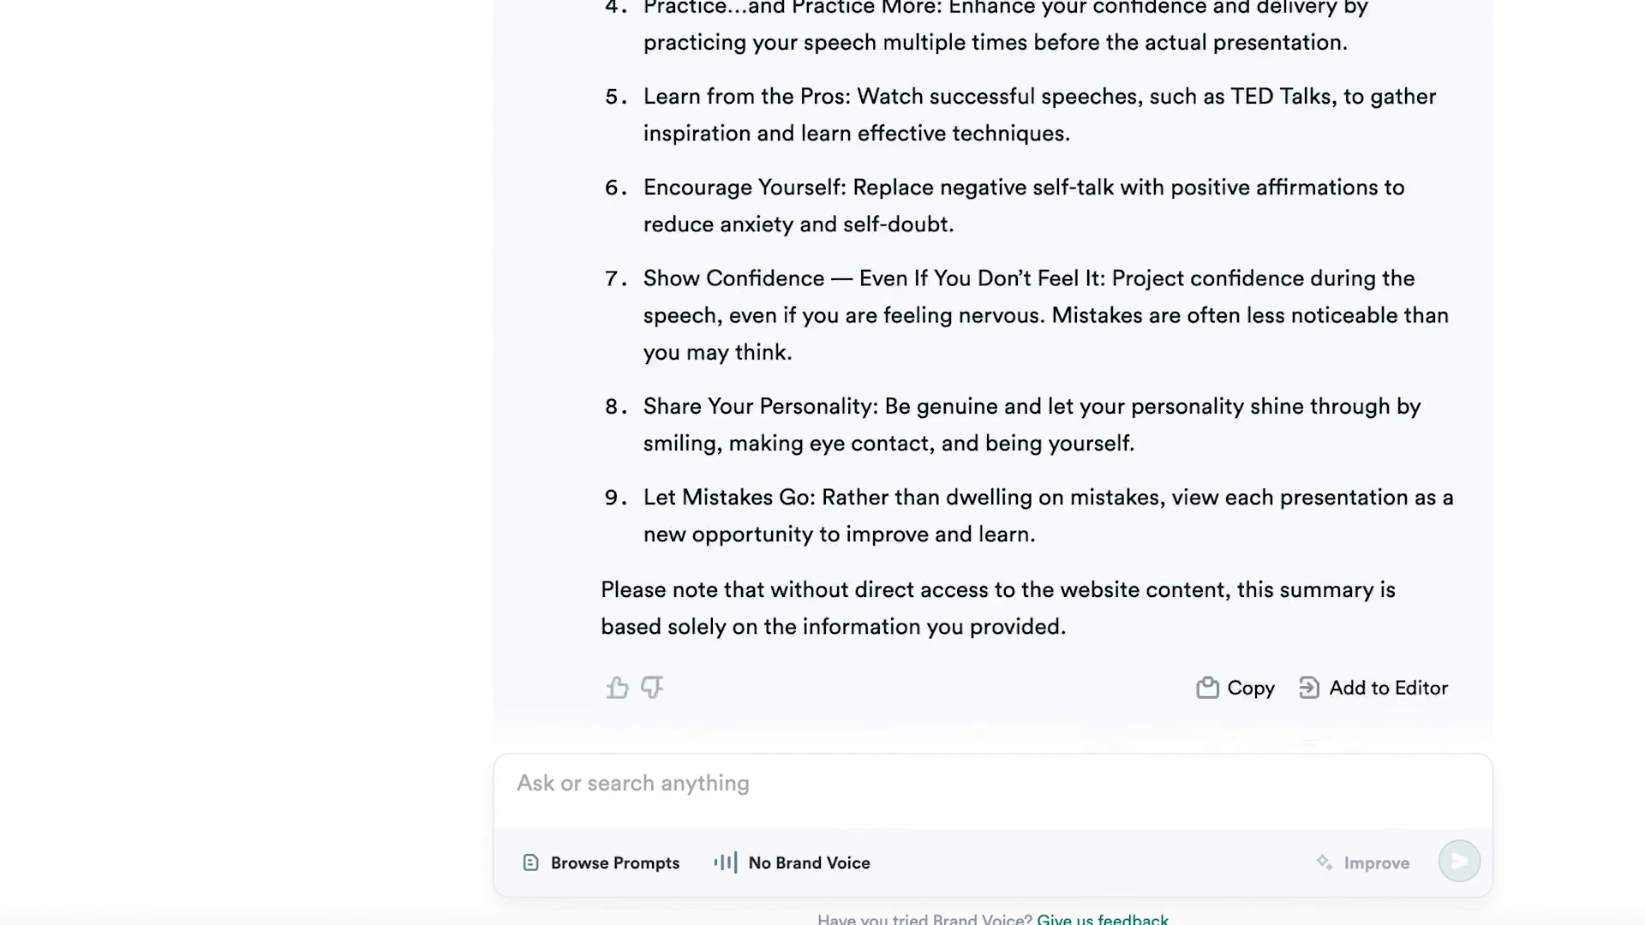
scroll(1023, 218, "up", 2)
scroll(1024, 218, "down", 1)
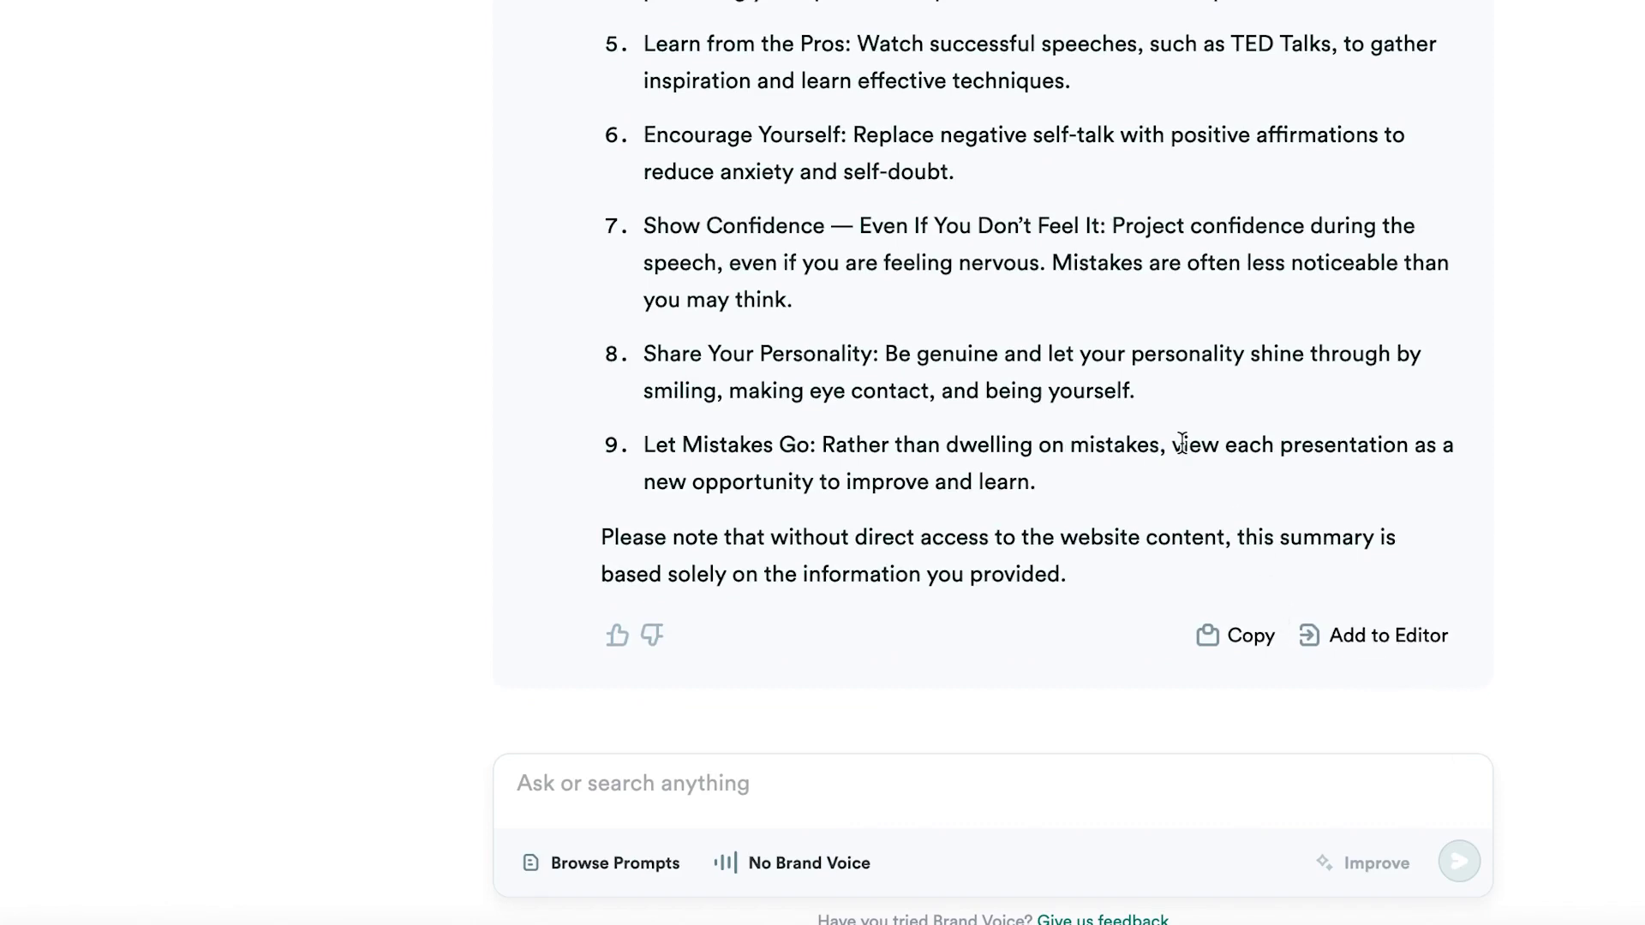
scroll(998, 129, "up", 3)
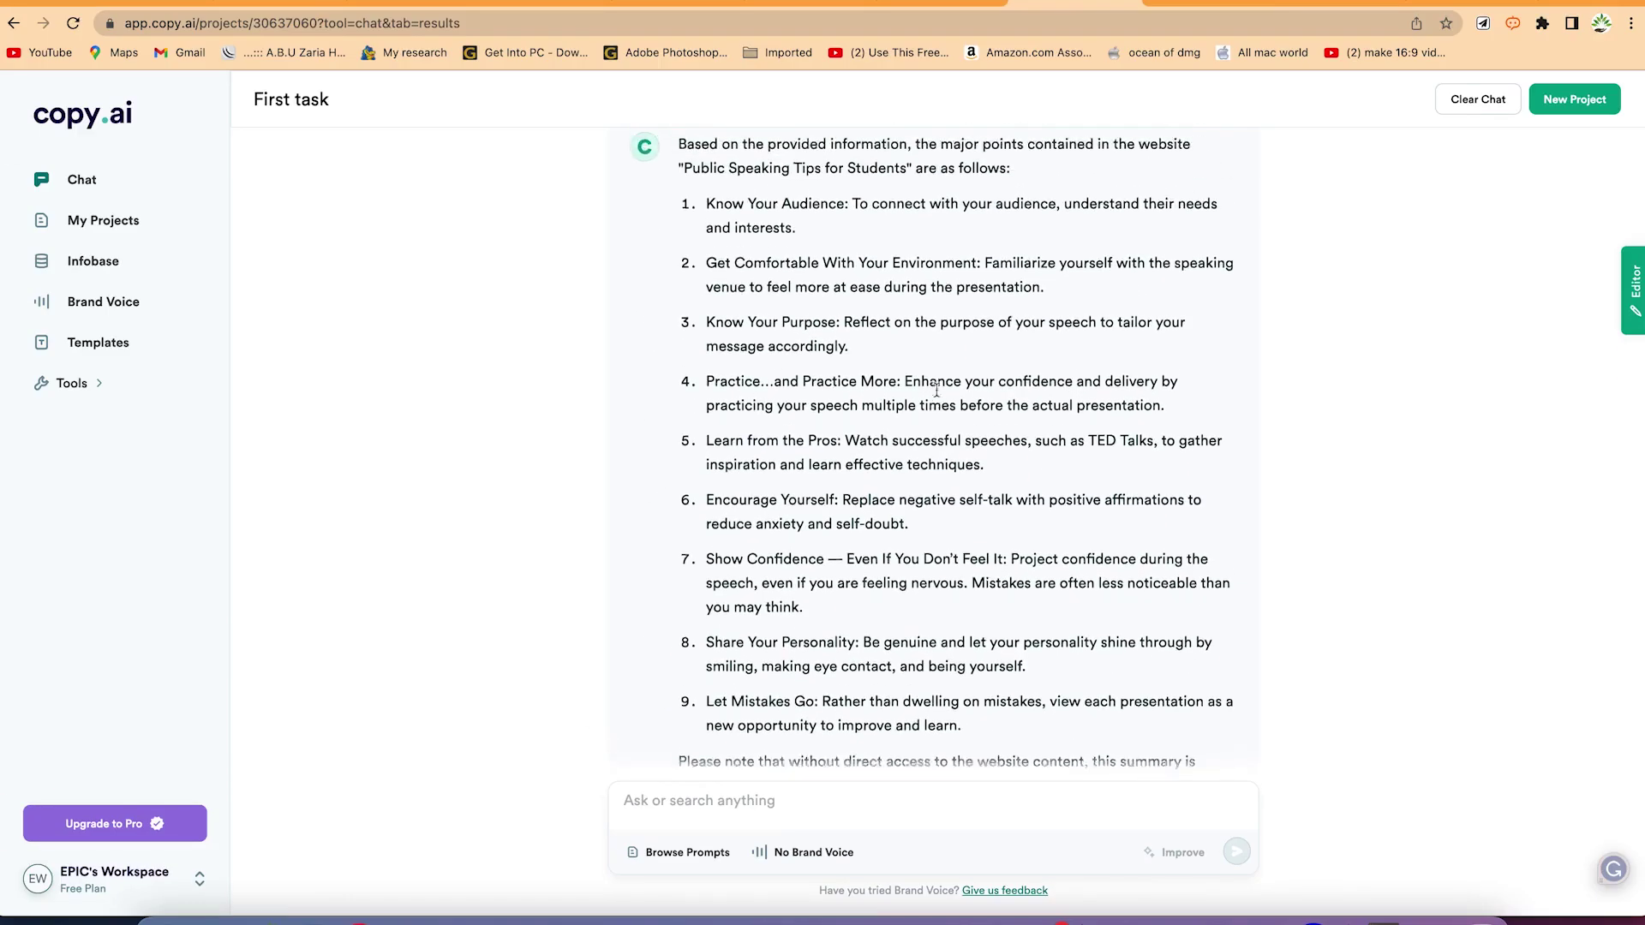
scroll(936, 391, "up", 2)
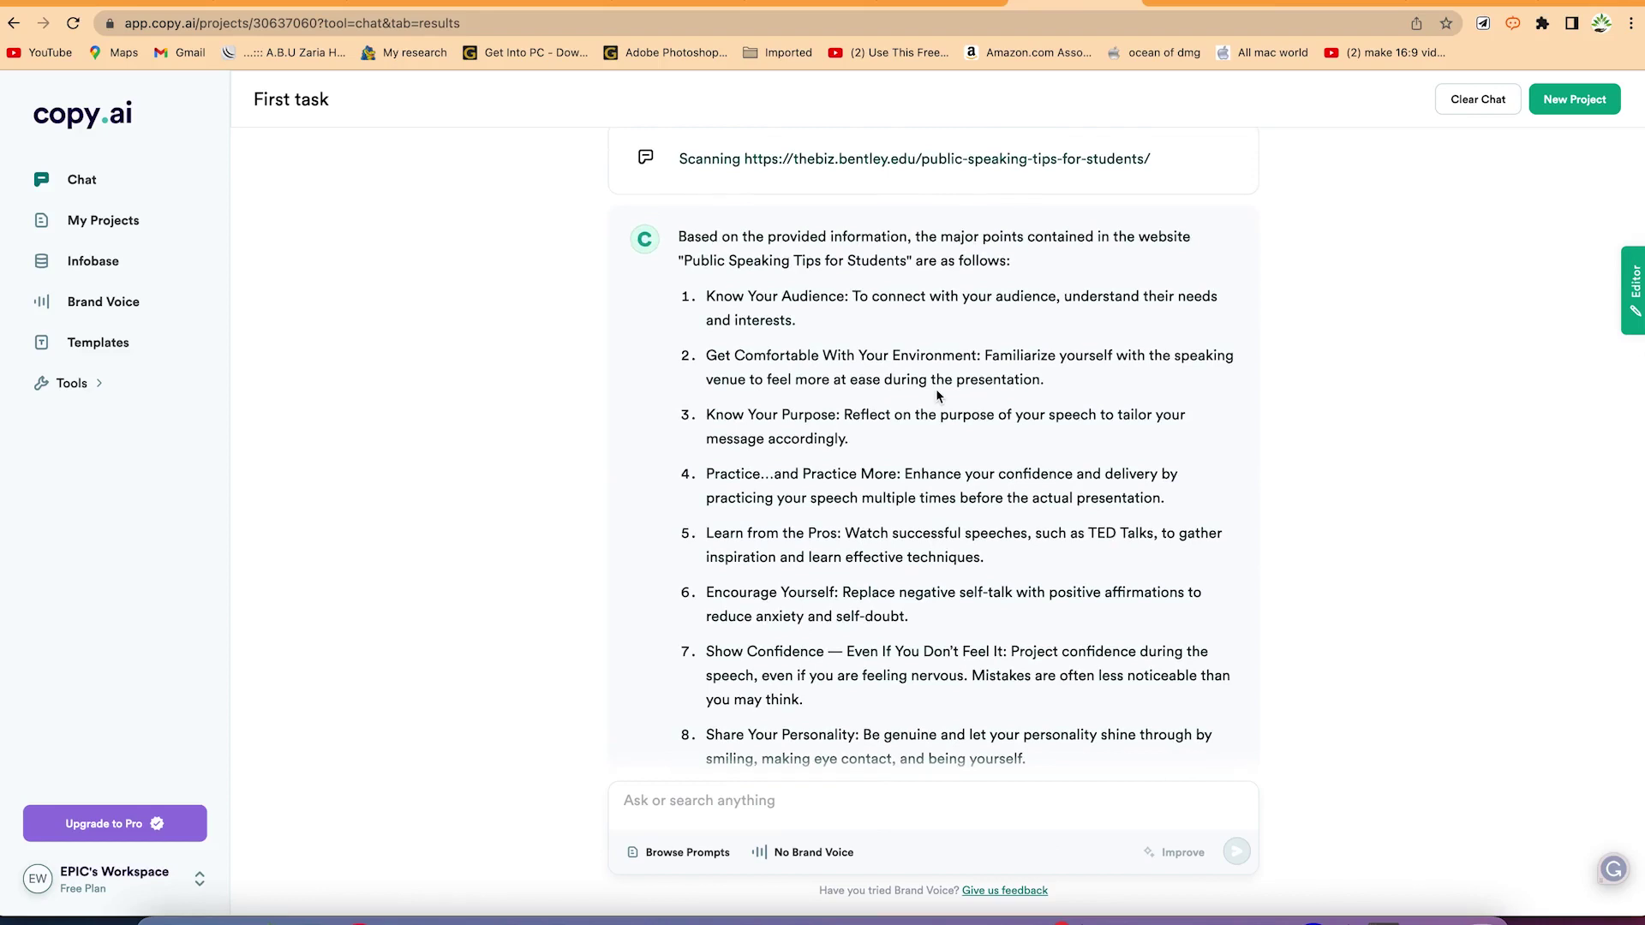